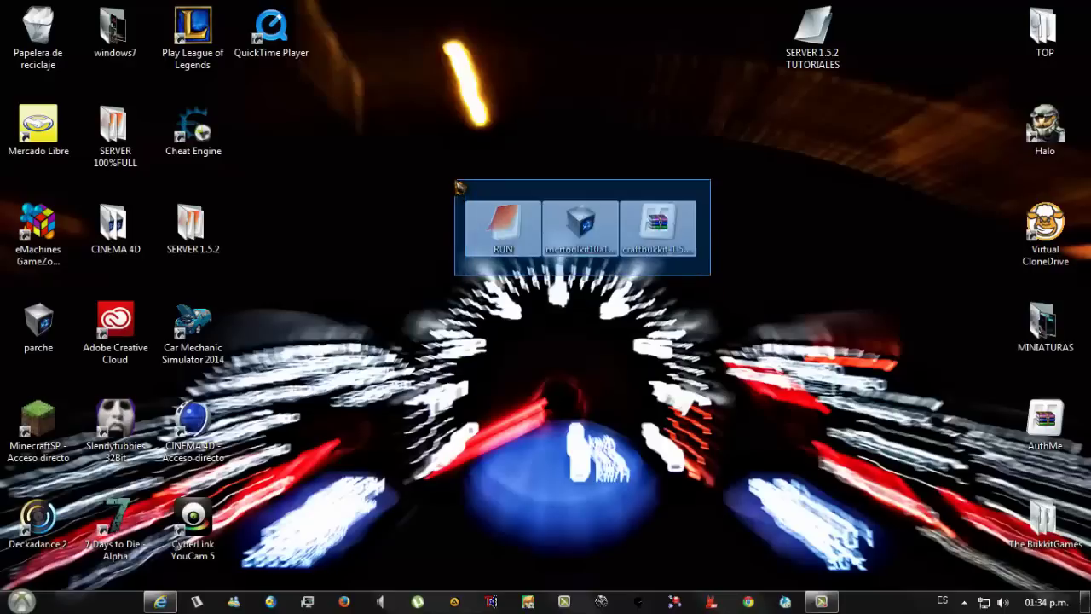
drag(711, 276, 454, 166)
click(716, 281)
drag(453, 162, 719, 292)
drag(718, 291, 430, 169)
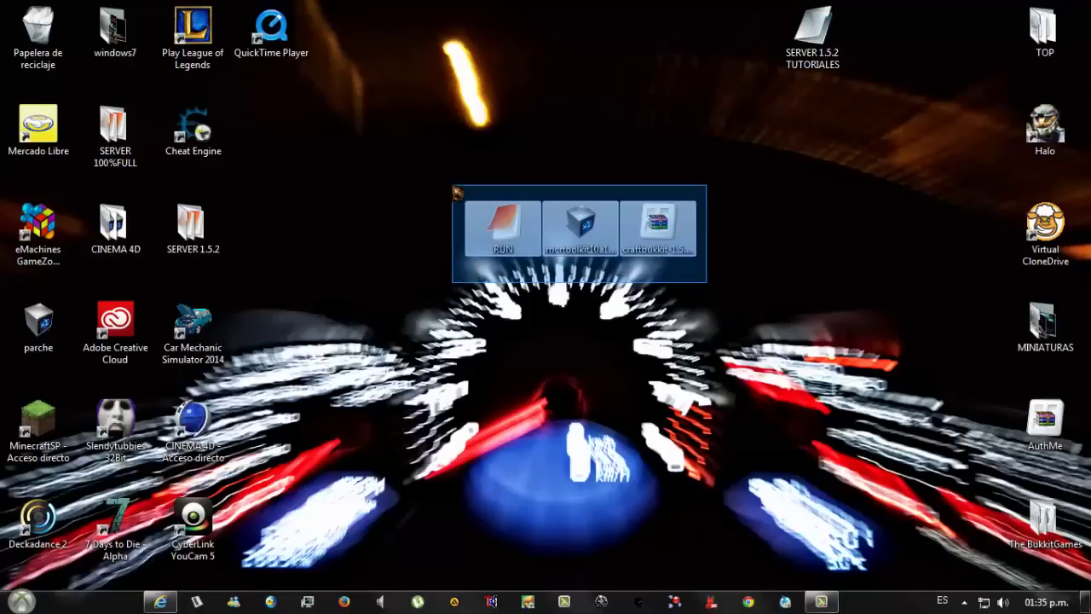
mouse_move(453, 187)
mouse_down()
mouse_move(621, 264)
mouse_move(705, 278)
mouse_move(458, 182)
mouse_up()
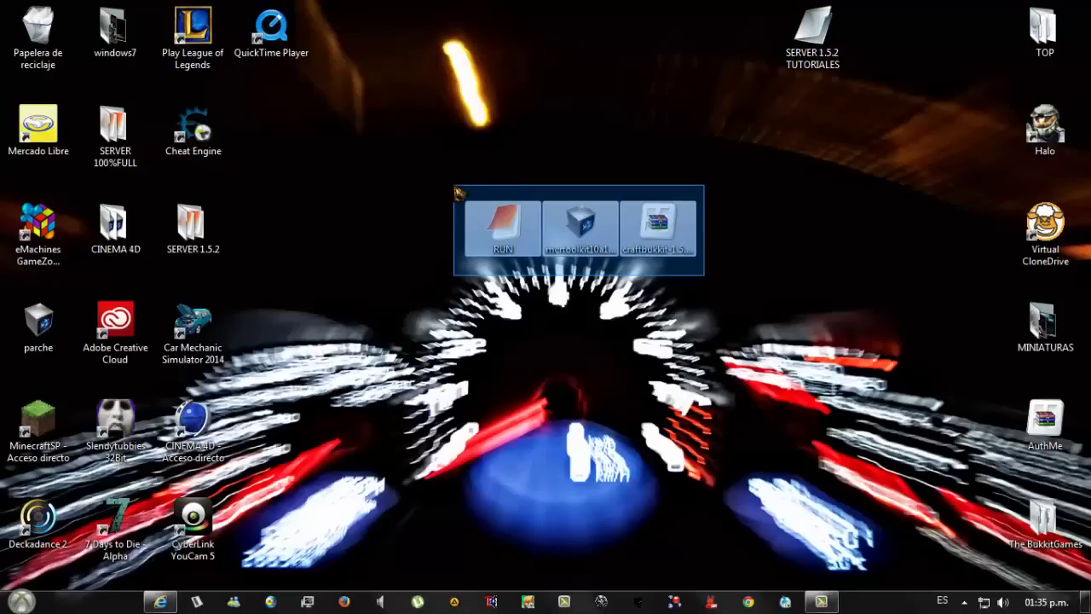
drag(454, 187, 453, 184)
mouse_move(453, 185)
mouse_down()
mouse_move(735, 290)
mouse_move(462, 179)
mouse_move(701, 255)
mouse_move(707, 282)
mouse_move(459, 166)
mouse_up()
drag(457, 163, 739, 283)
click(730, 276)
drag(435, 139, 696, 271)
click(708, 203)
drag(714, 178, 738, 236)
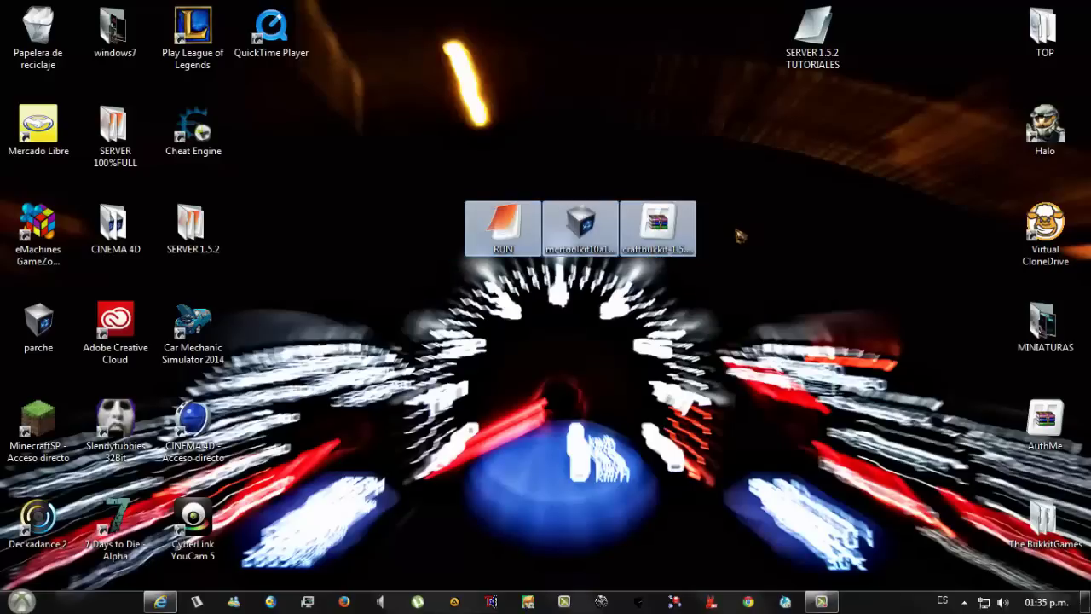
click(703, 264)
drag(692, 310, 705, 282)
click(705, 282)
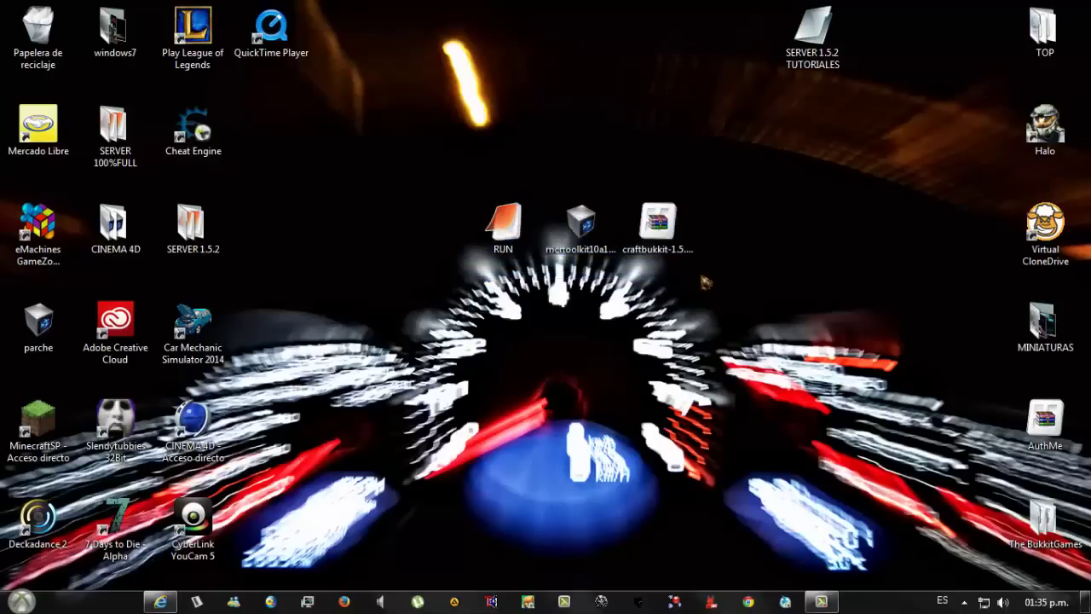
drag(701, 278, 452, 169)
drag(453, 169, 673, 276)
Switch to Internet Explorer and locate the download for CraftBukkit Recommended Build #2788, version 1.5.2-R1.0, then return to the desktop
click(160, 601)
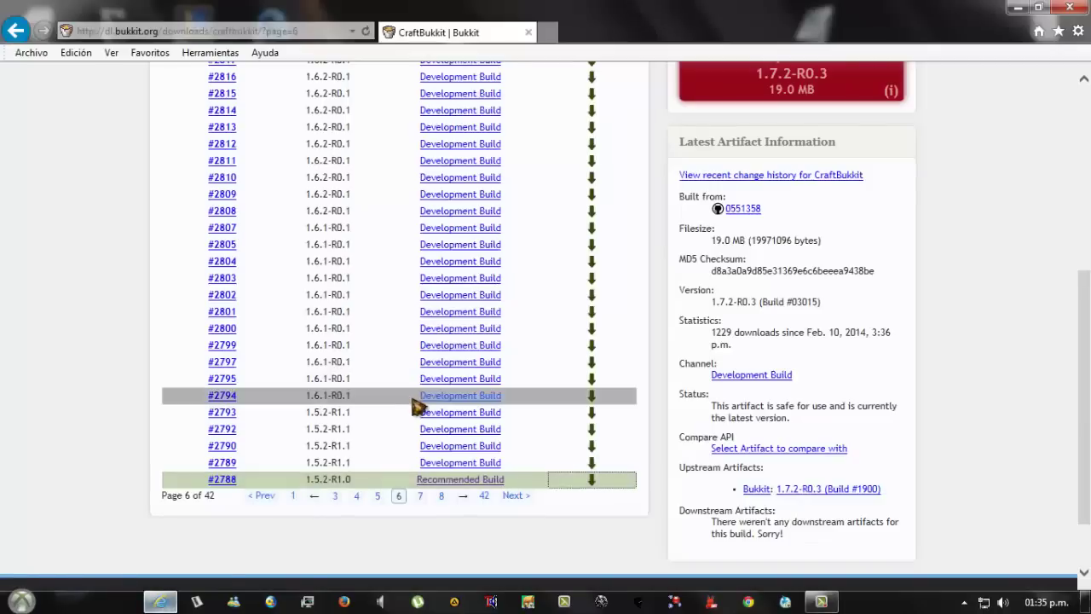
scroll(762, 358, down, 2)
scroll(1086, 209, up, 4)
drag(1087, 209, 1089, 324)
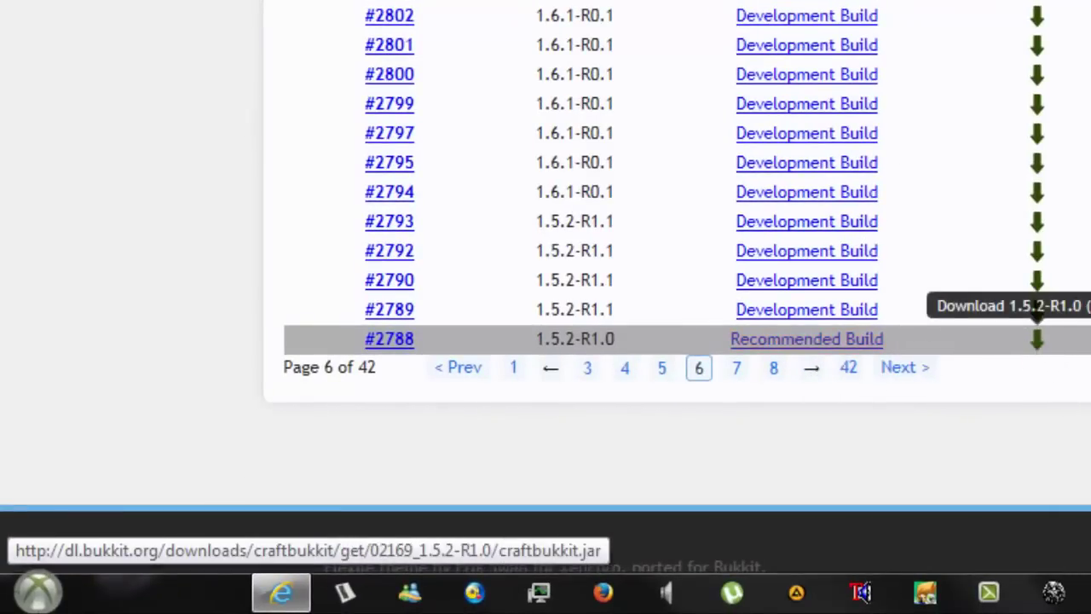
click(1037, 339)
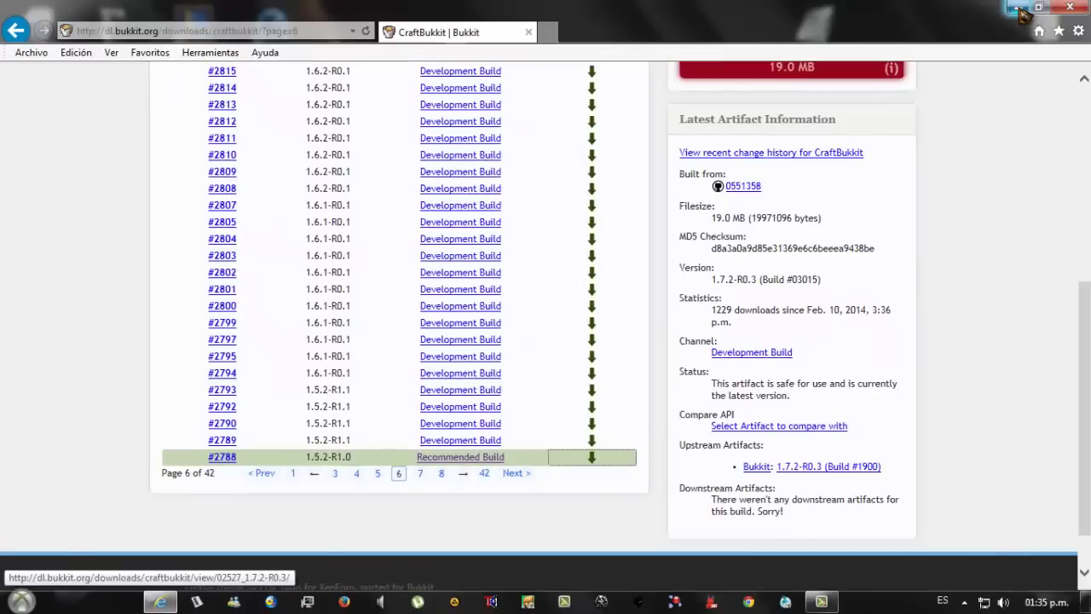
click(1020, 8)
click(665, 235)
click(587, 282)
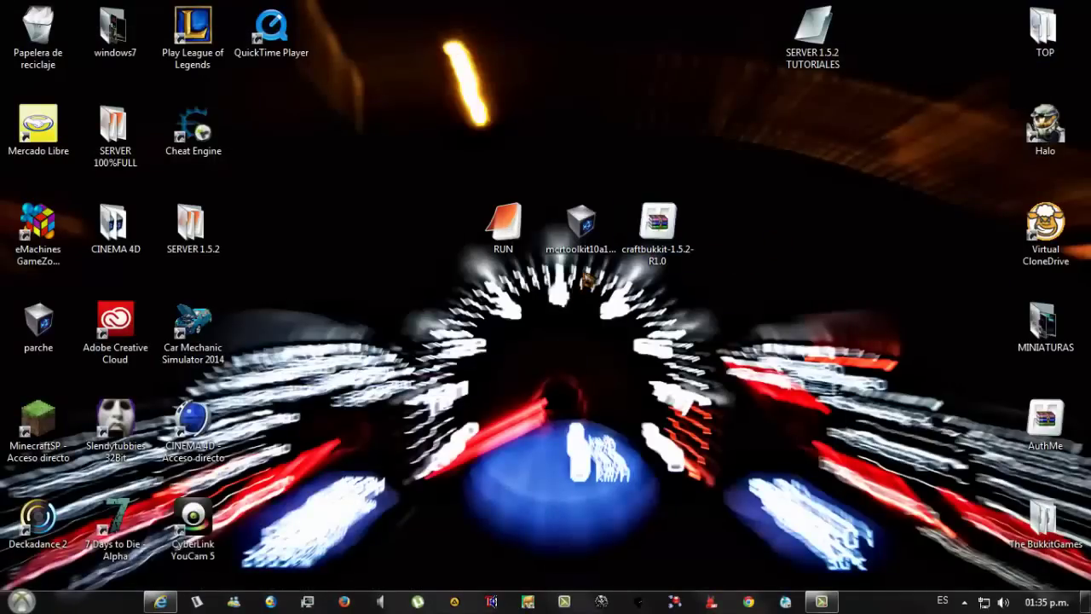
drag(584, 271, 497, 232)
click(496, 279)
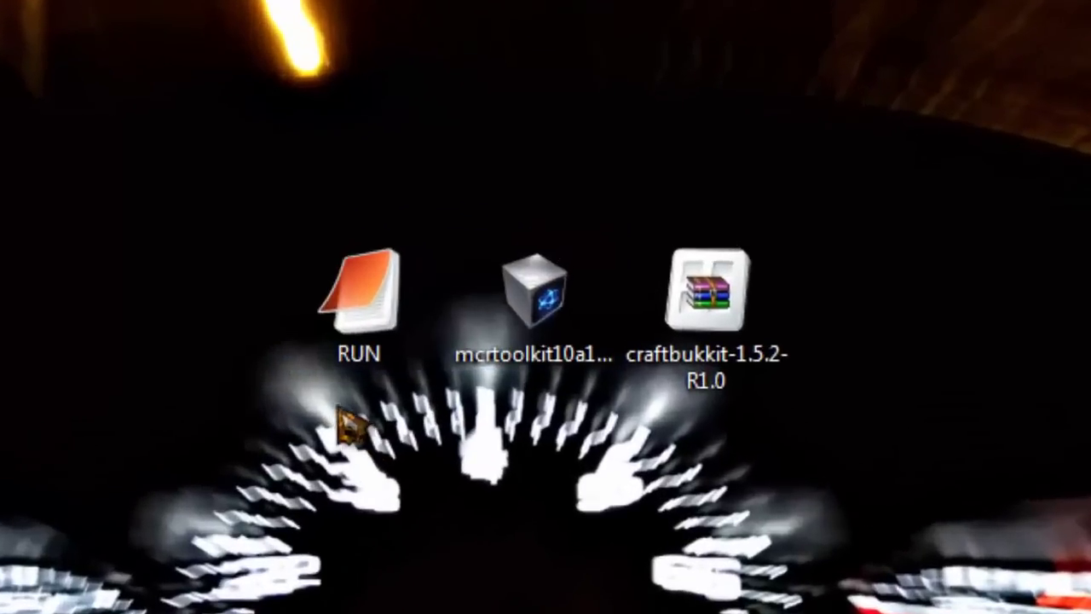
drag(233, 196, 549, 367)
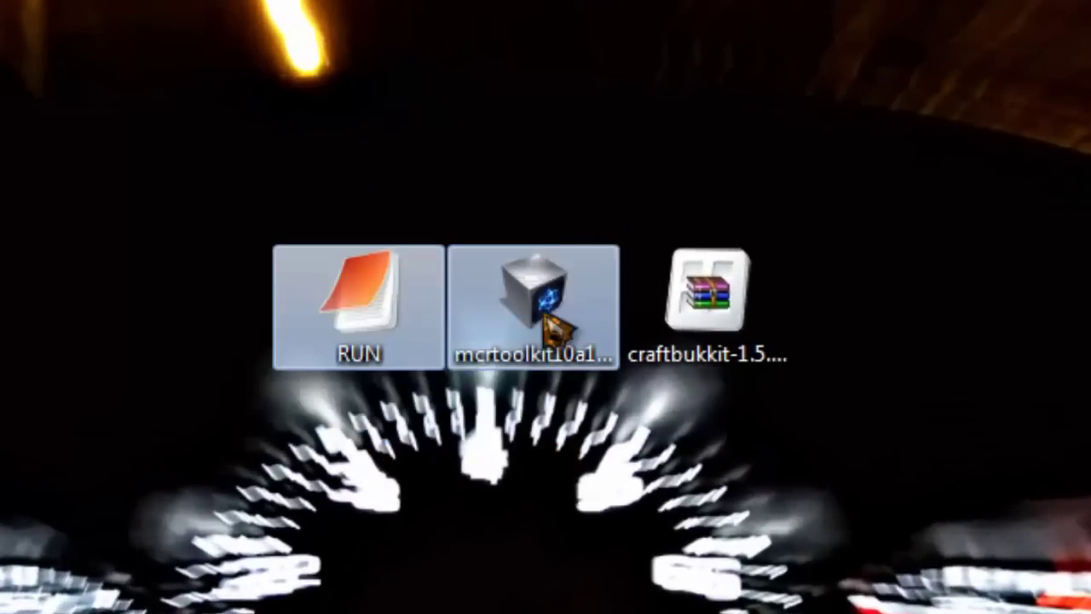
click(539, 323)
drag(546, 439, 535, 312)
click(552, 461)
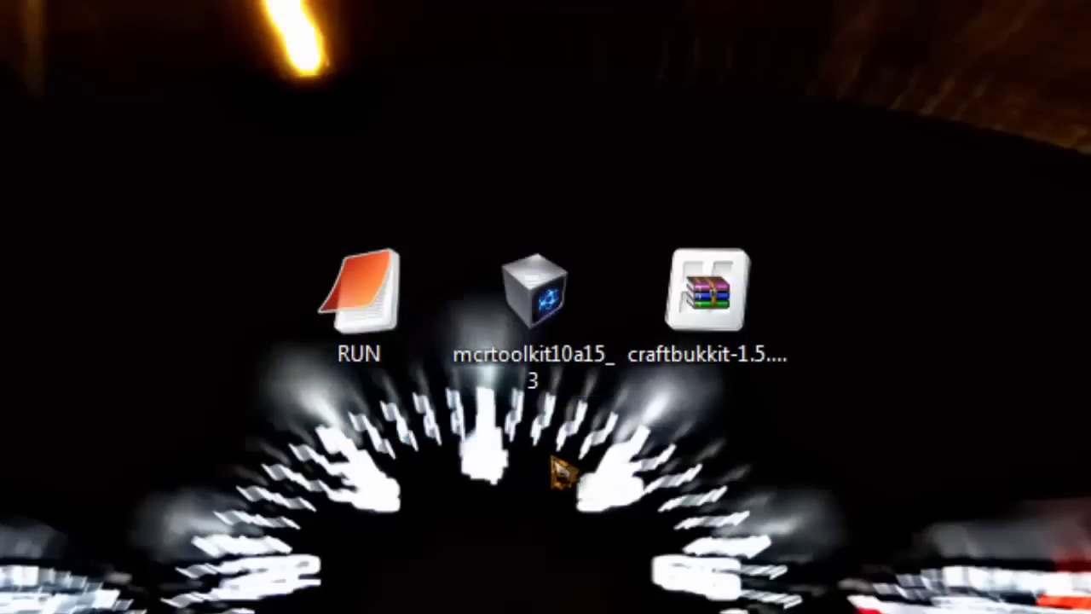
drag(599, 414, 321, 208)
drag(287, 171, 214, 207)
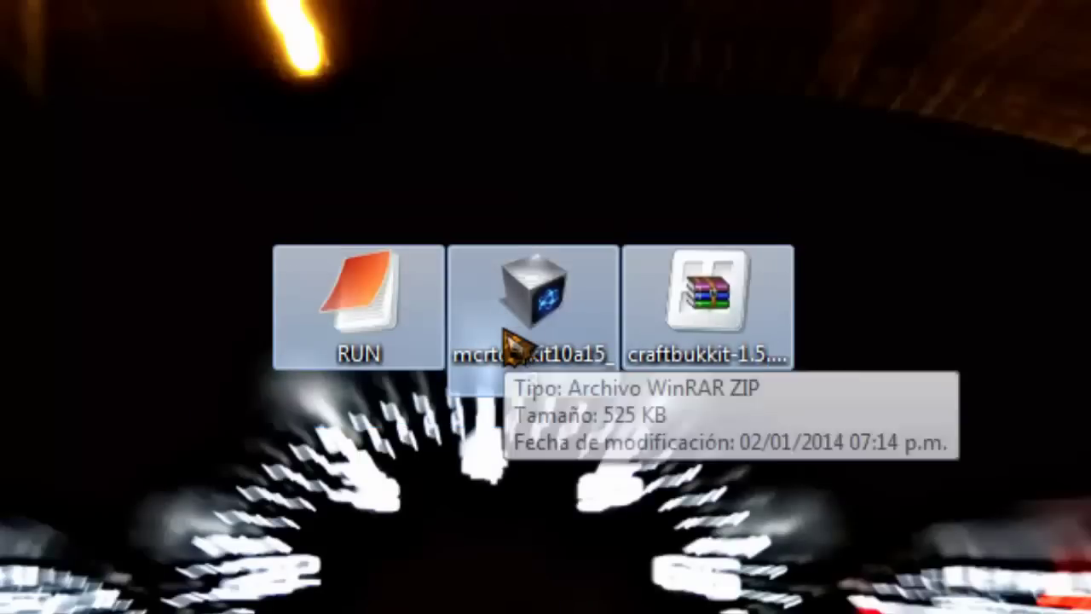
click(541, 448)
drag(161, 40, 835, 413)
click(793, 403)
drag(733, 285, 774, 247)
Place the SERVER 1.5.2 TUTORIALES folder below the three desktop files and move the craftbukkit-1.5.2-R1.0 file into it
drag(1082, 136, 367, 544)
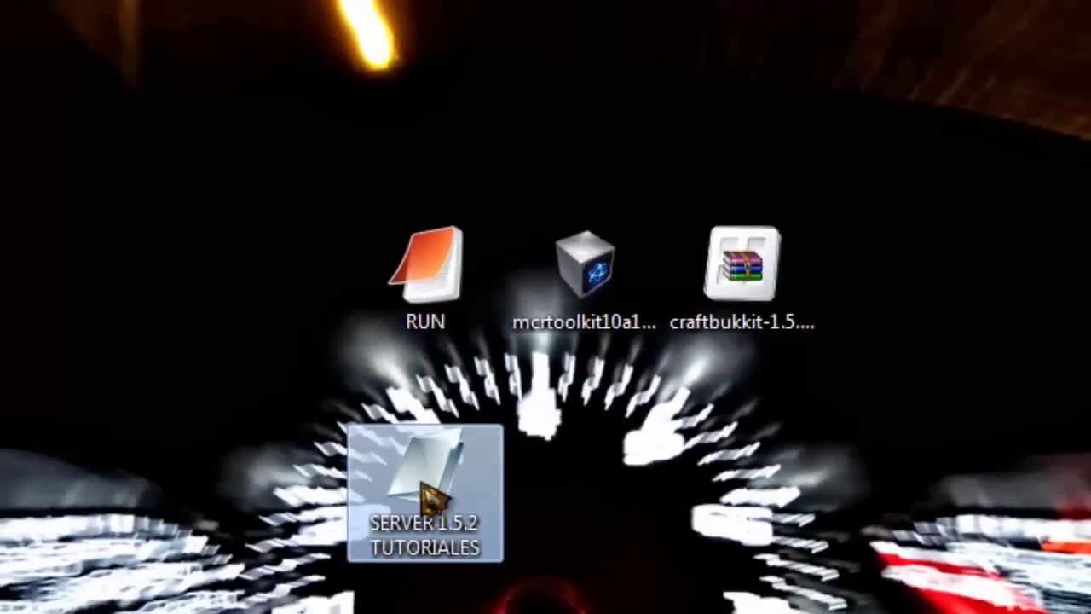
drag(439, 480, 763, 591)
click(745, 584)
drag(805, 302, 626, 461)
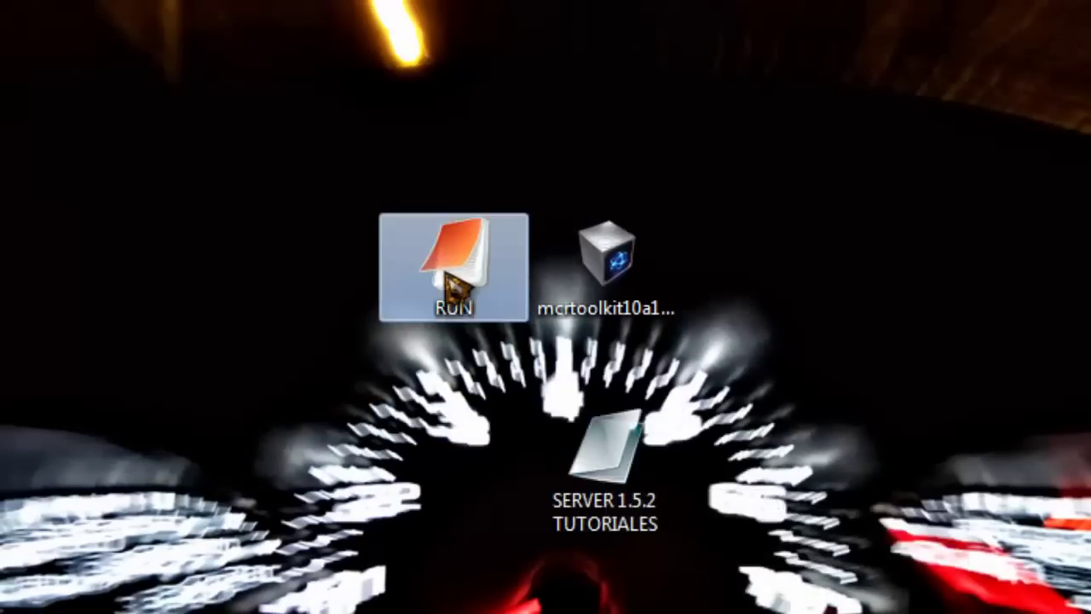
Open the RUN text file in Notepad and arrange its window and the SERVER 1.5.2 TUTORIALES folder so both are accessible
double_click(452, 286)
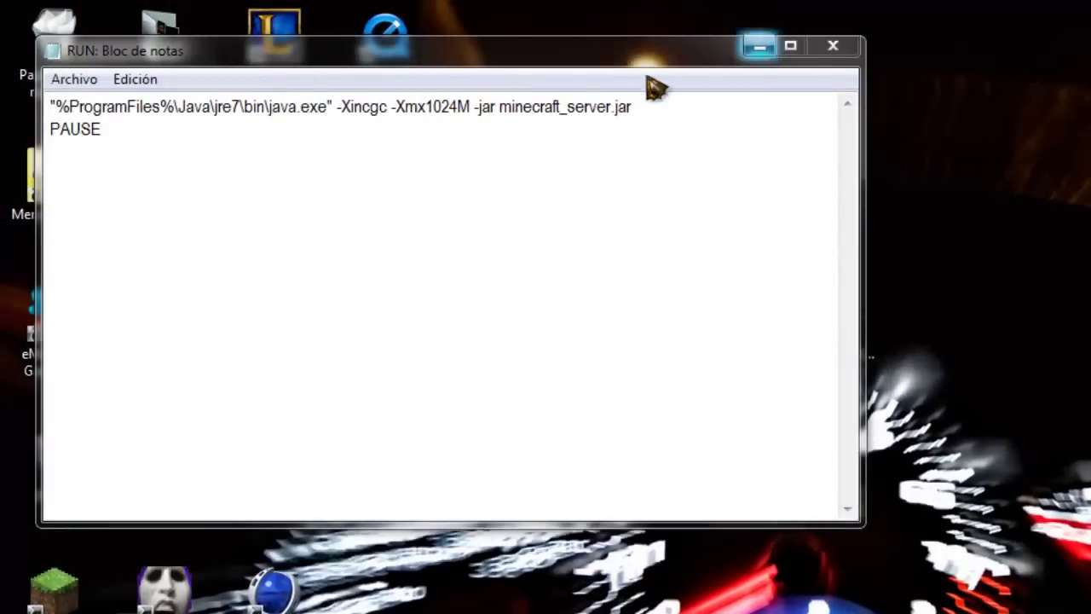
drag(701, 59, 620, 75)
drag(828, 455, 1057, 308)
drag(643, 66, 655, 40)
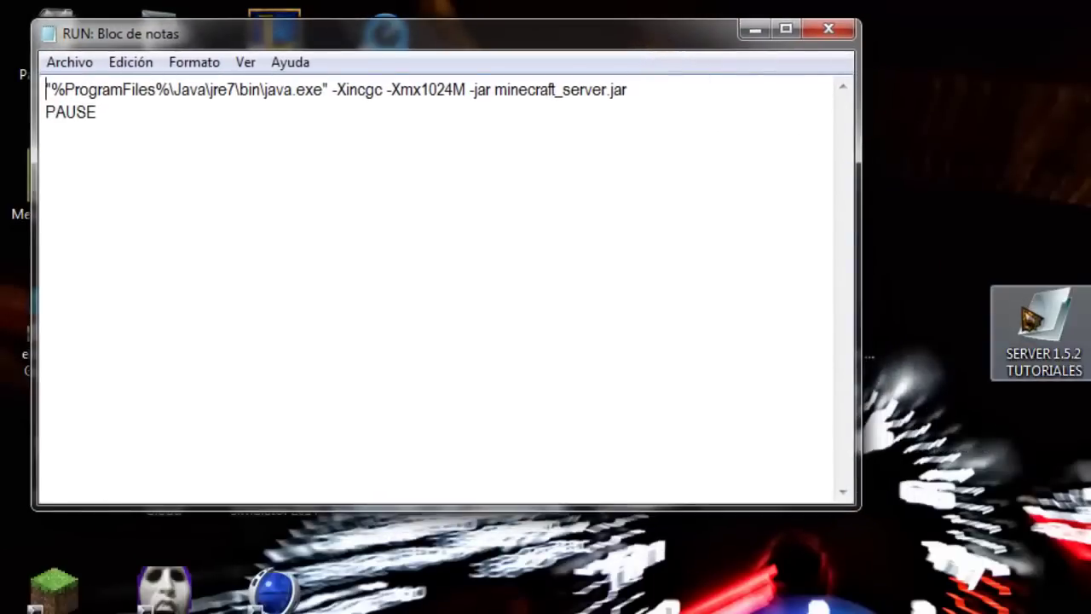
Open the SERVER 1.5.2 TUTORIALES folder and select the craftbukkit-1.5.2-R1.0 file to check its contents
click(1042, 333)
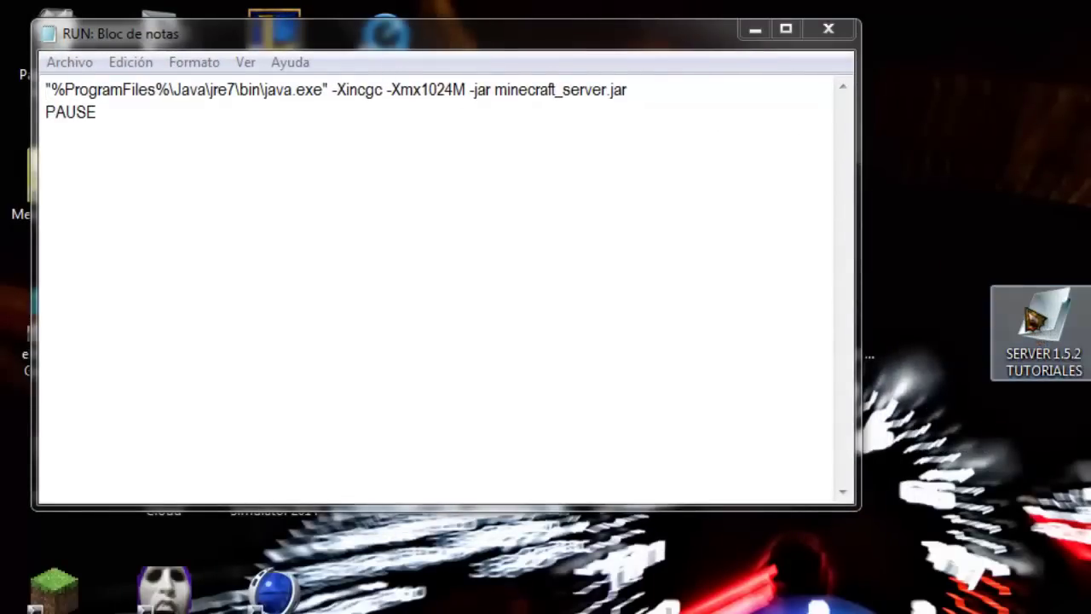
double_click(1041, 333)
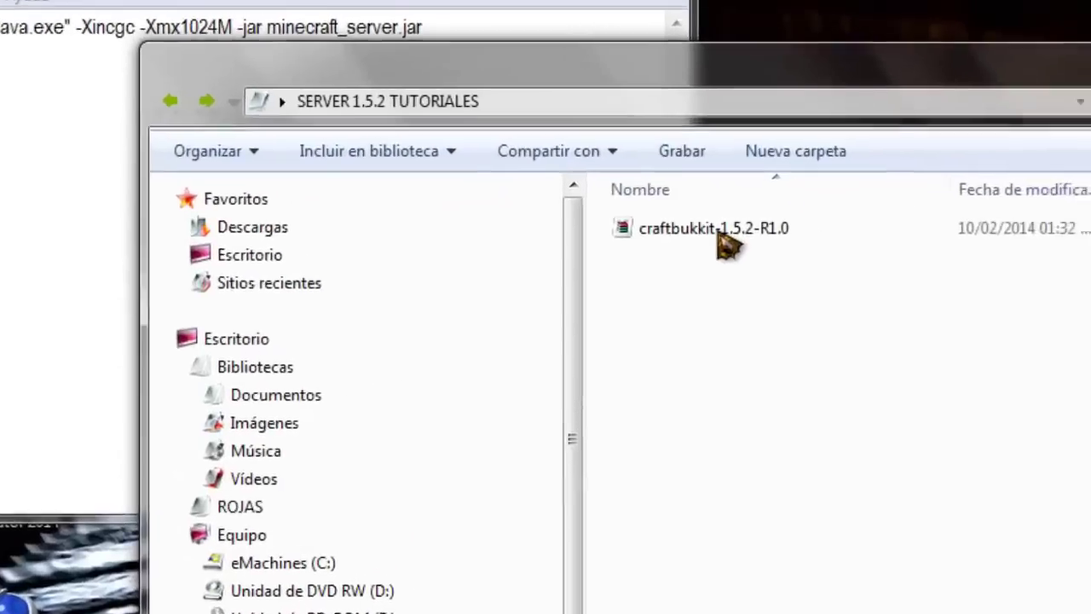
click(886, 260)
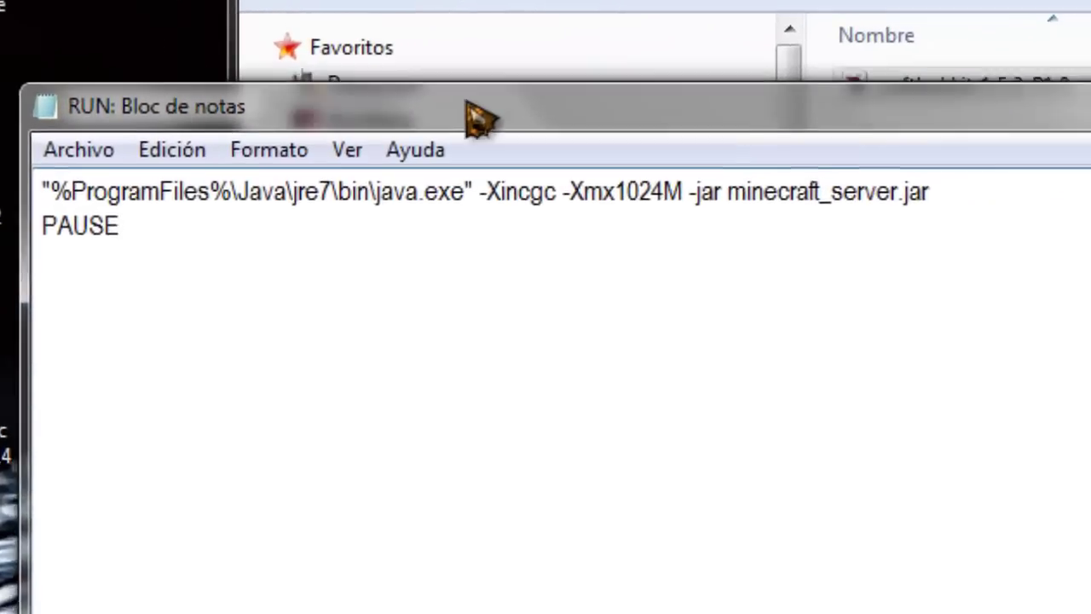
Bring the RUN Notepad window to the front and review both script lines, from the java.exe launch command to PAUSE
drag(466, 101, 137, 0)
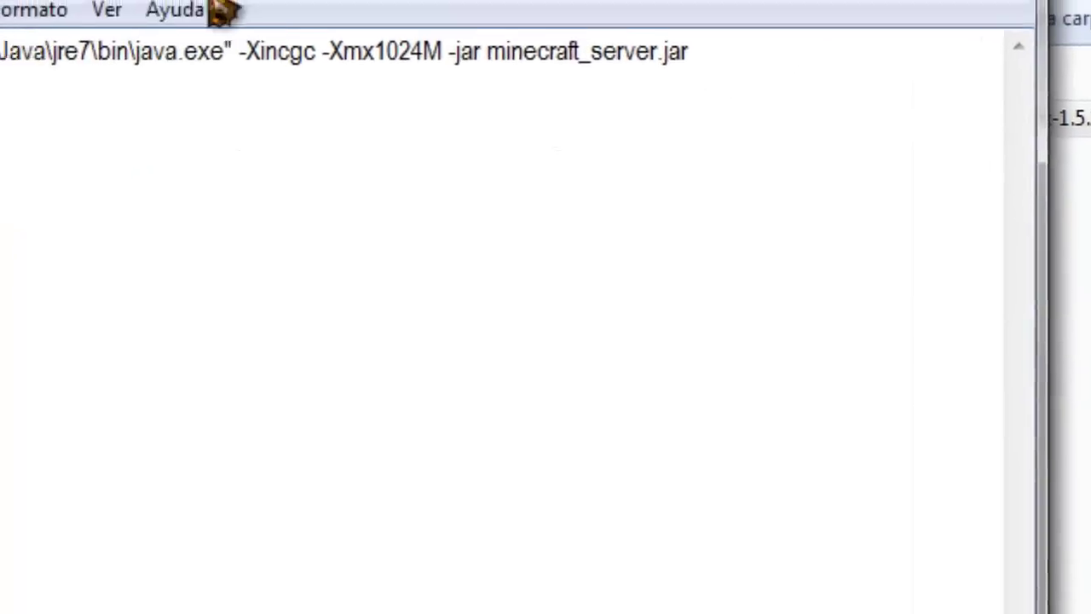
drag(178, 195, 51, 145)
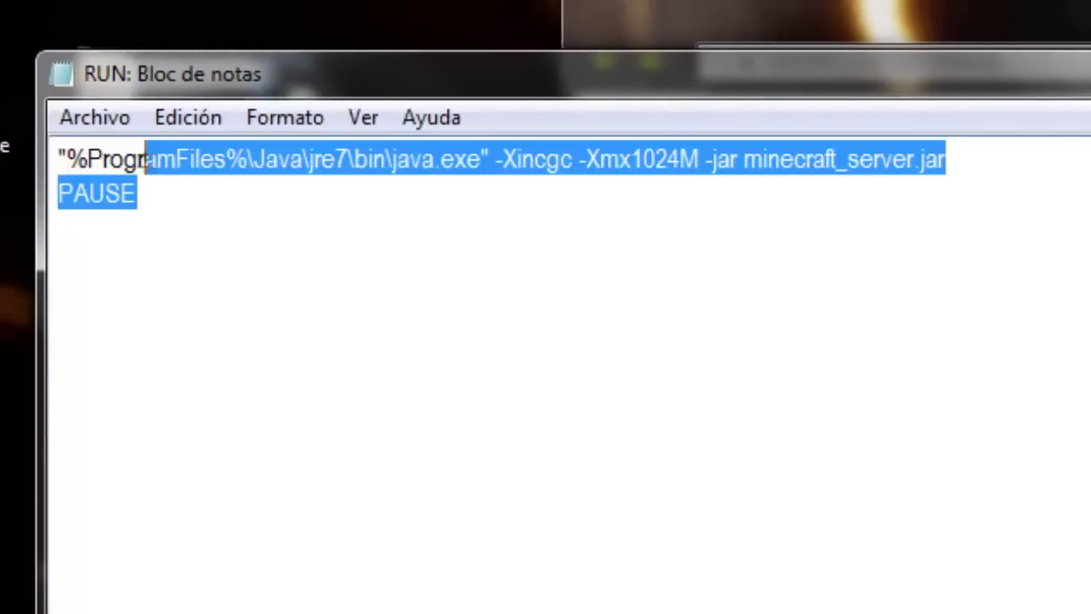
drag(147, 160, 53, 158)
click(176, 197)
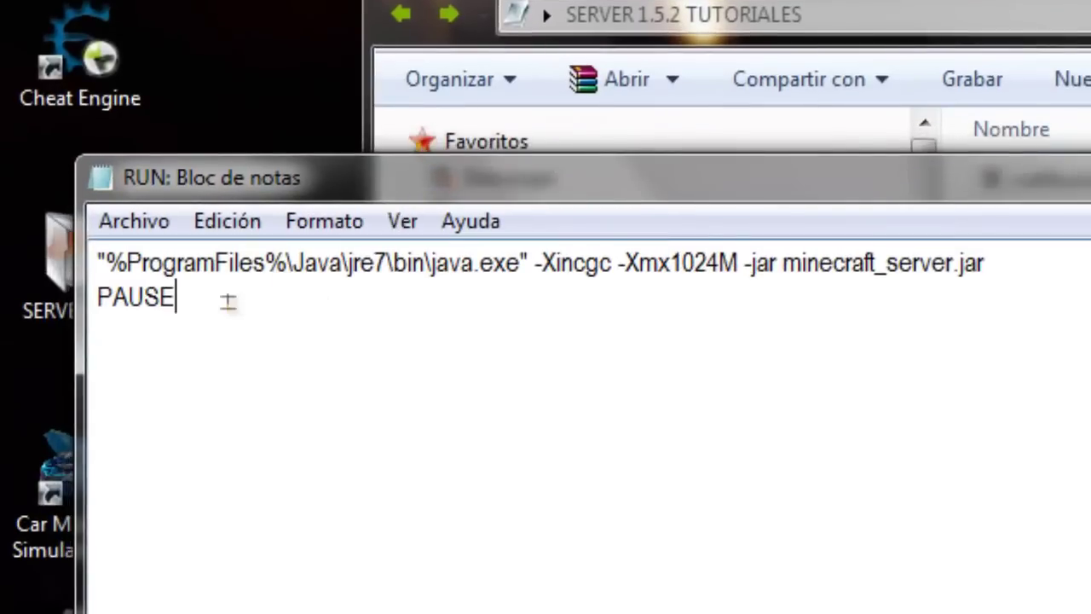
drag(227, 300, 79, 265)
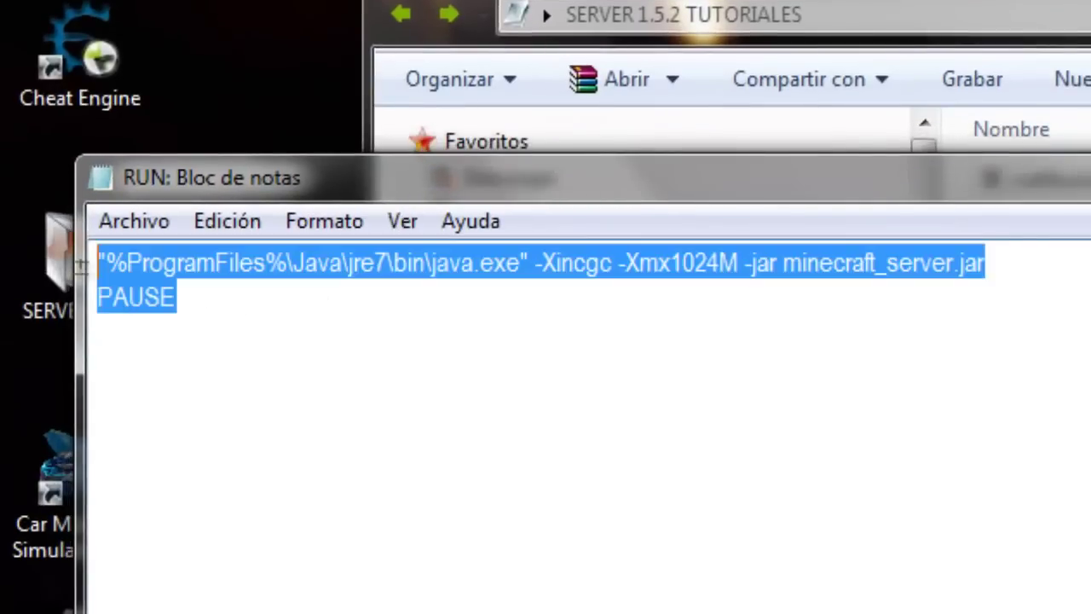
click(247, 305)
drag(222, 295, 151, 266)
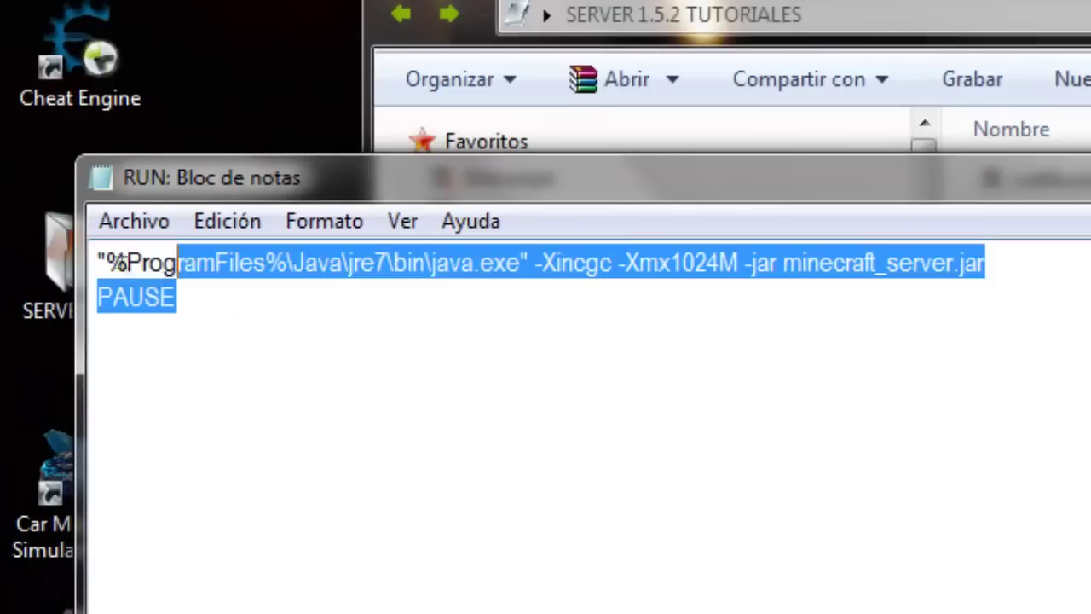
click(242, 317)
Save a copy of the RUN script as run.bat in the SERVER 1.5.2 TUTORIALES folder and close Notepad
click(140, 223)
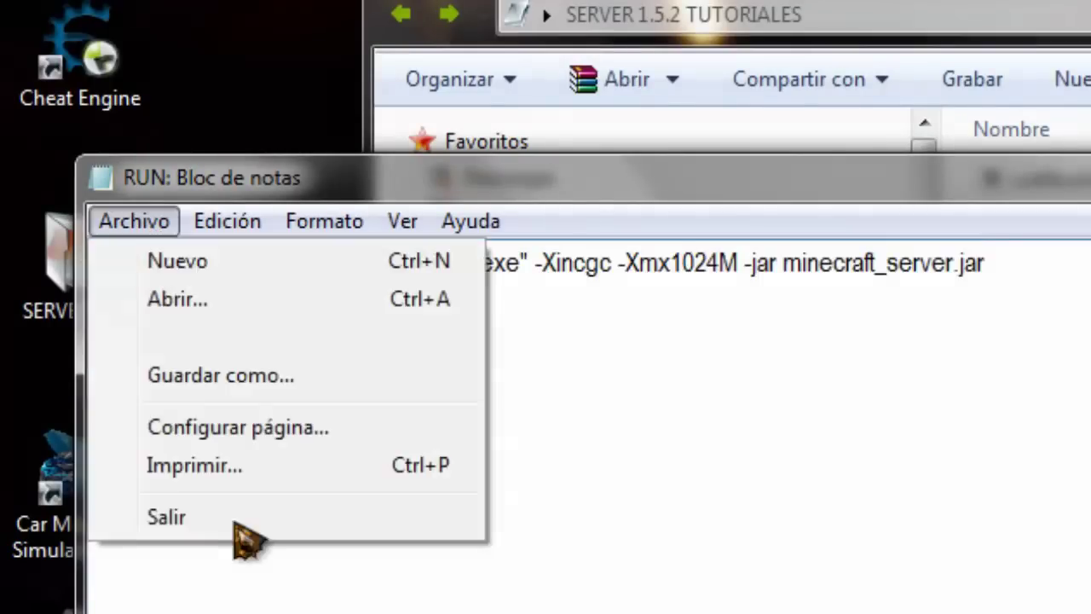
click(149, 378)
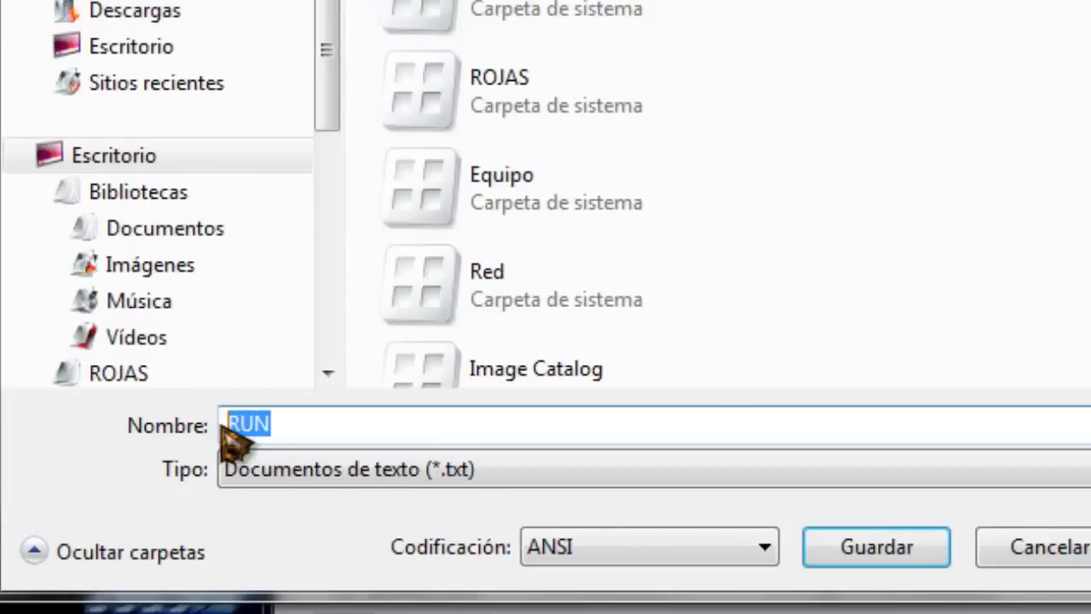
text(run)
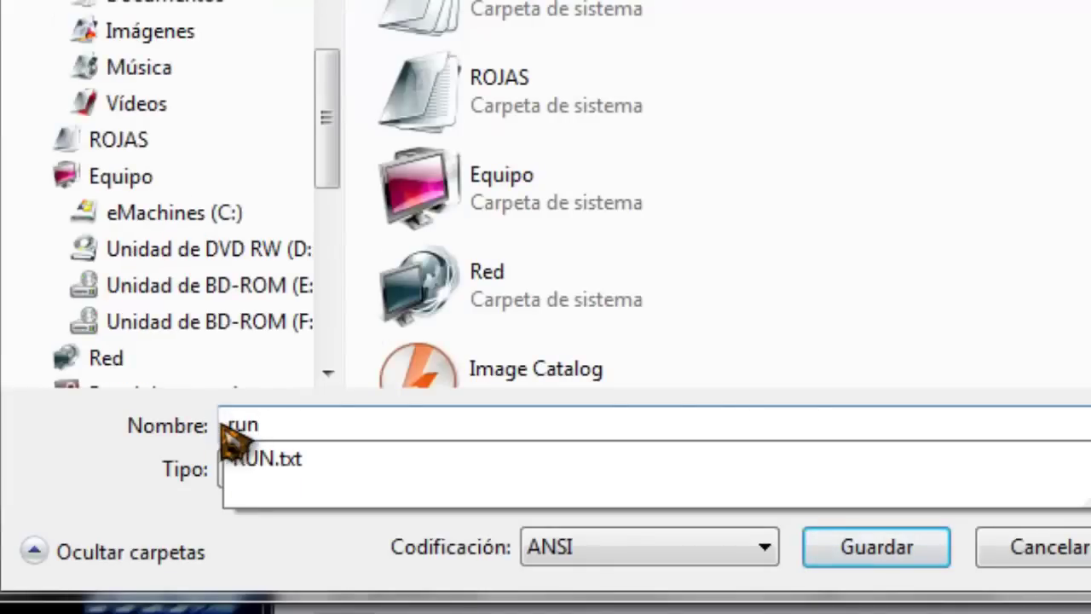
text(.bat)
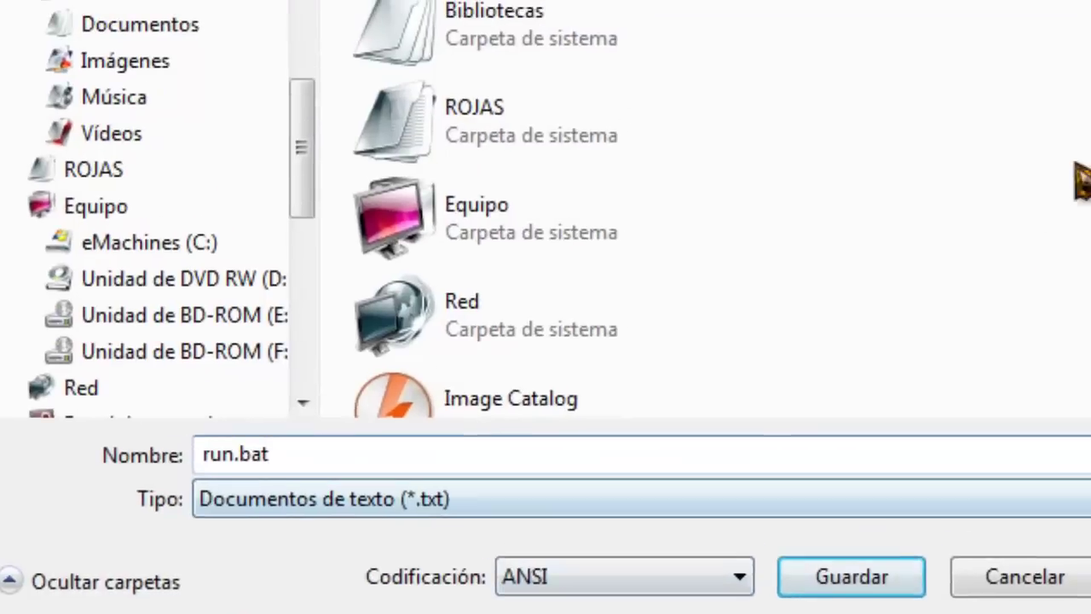
drag(1069, 159, 1016, 493)
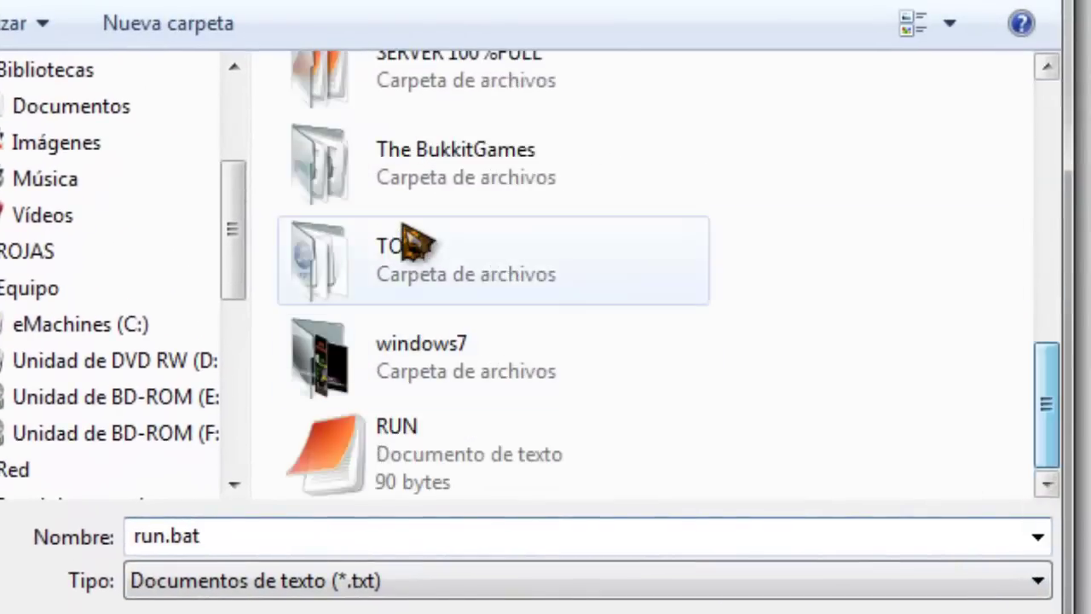
click(417, 250)
scroll(554, 294, up, 2)
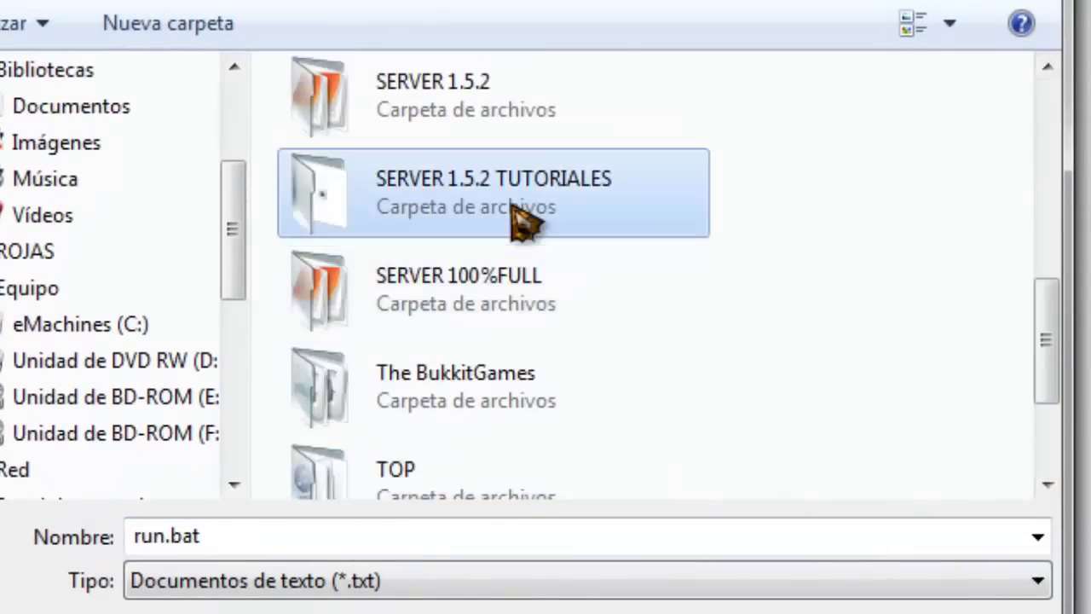
double_click(513, 206)
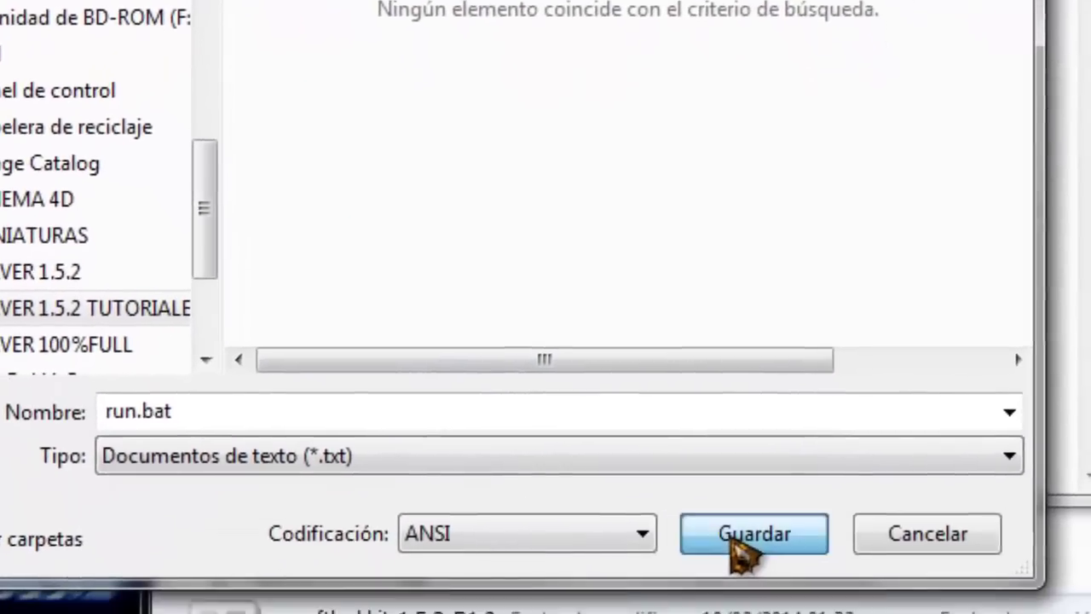
click(769, 594)
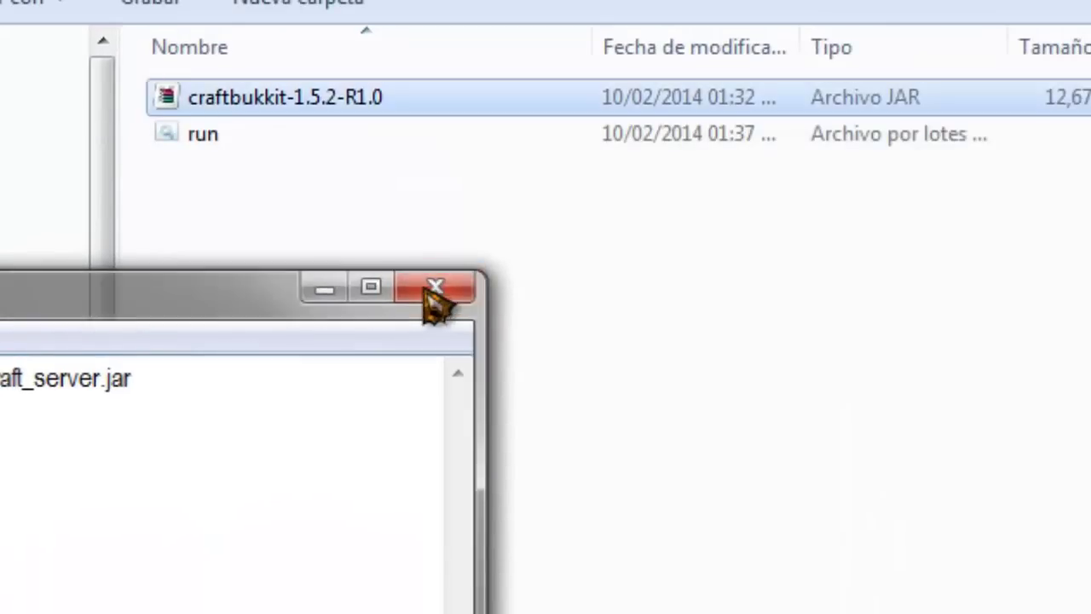
click(434, 290)
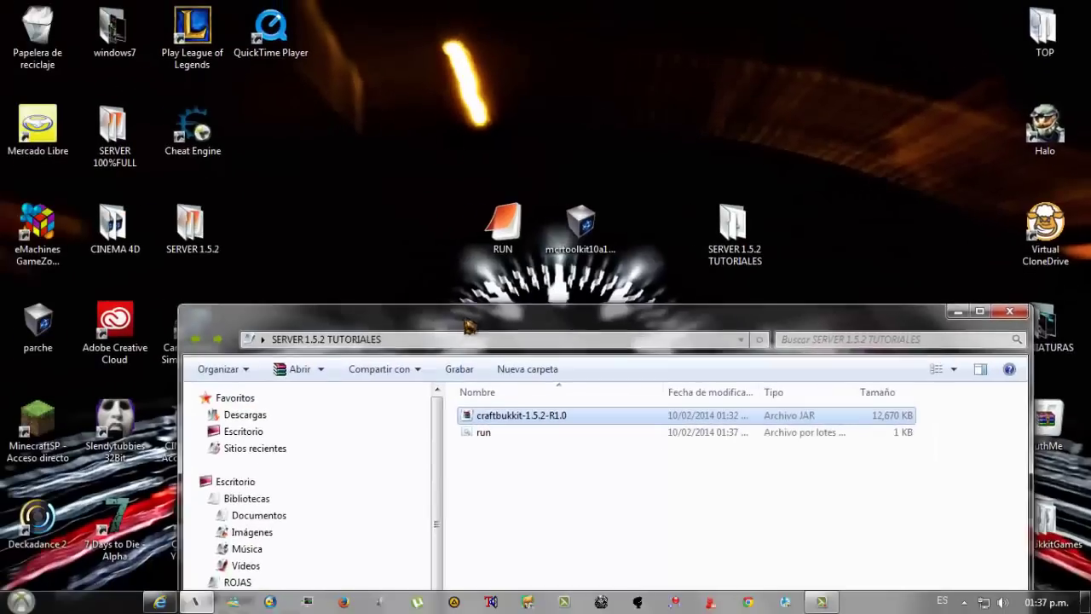
Reposition the folder window, reopen the desktop RUN text file, and move its Notepad window to view the launch command
drag(466, 322, 475, 309)
click(497, 223)
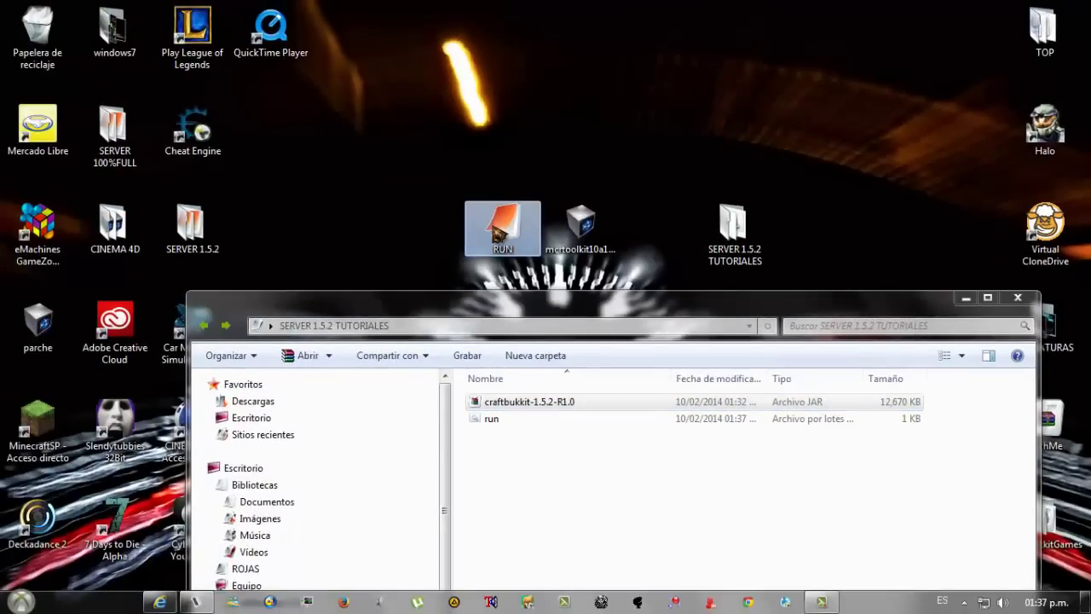
drag(514, 231, 483, 195)
double_click(508, 228)
drag(532, 272, 651, 179)
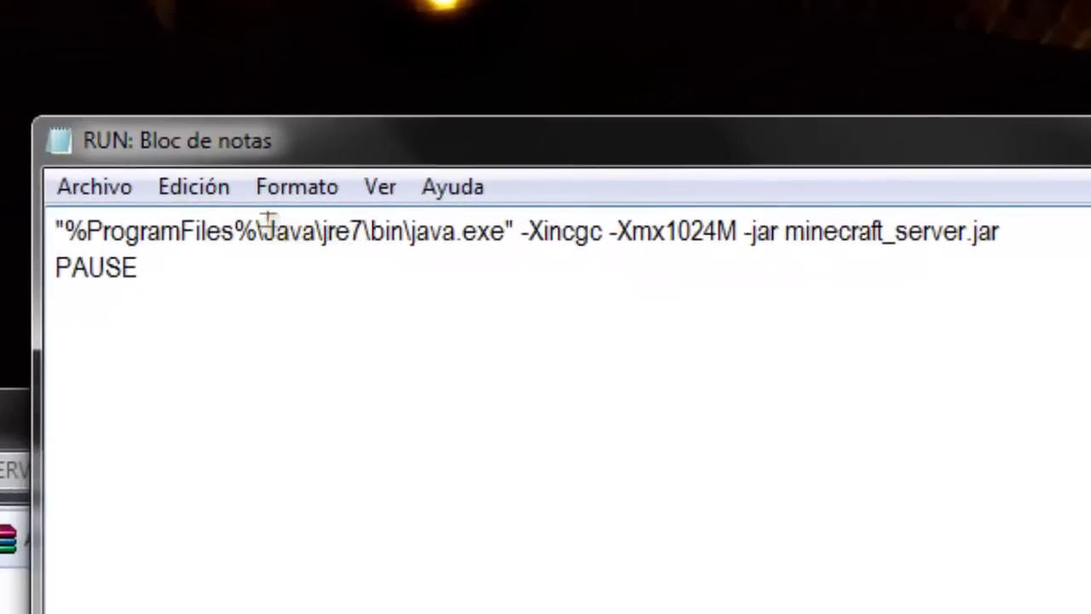
Highlight the Java\jre7\bin\java.exe path in the RUN script, try changing jre7 to jre6, and restore it to jre7
click(365, 272)
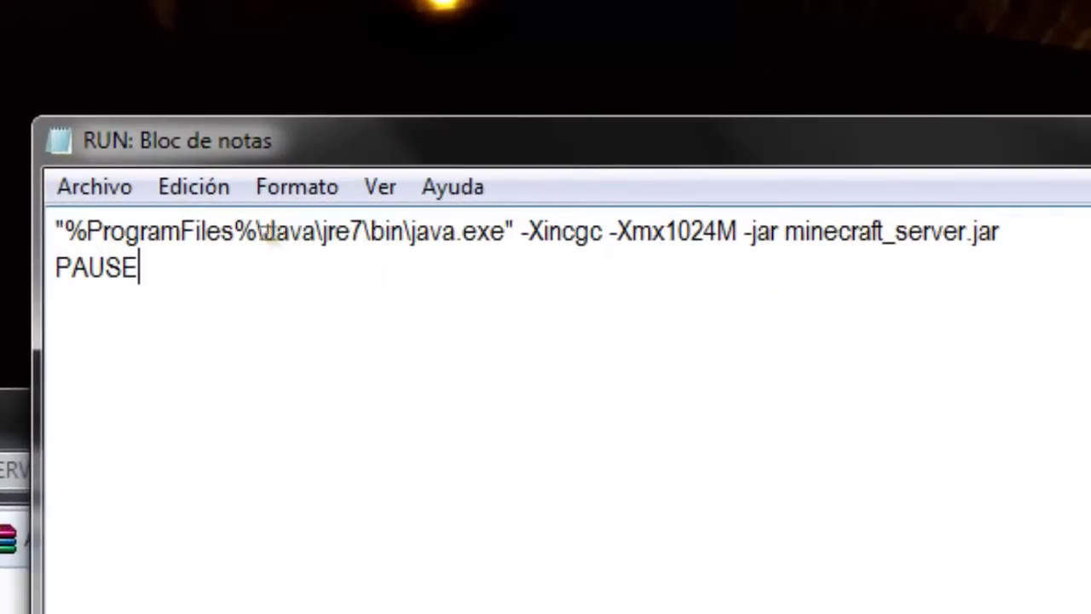
drag(322, 232, 369, 230)
click(509, 230)
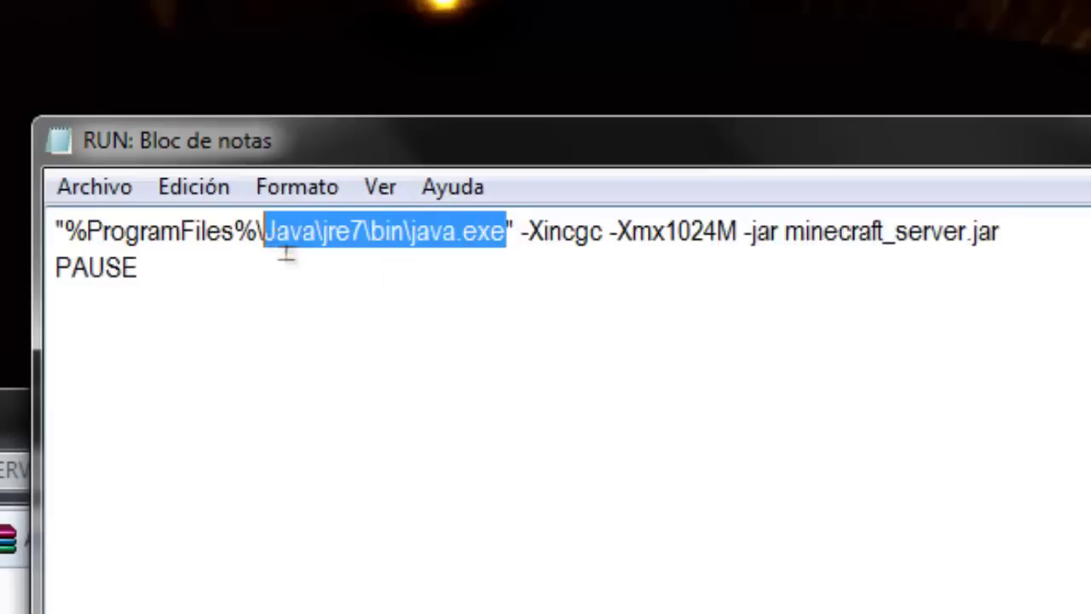
click(315, 271)
key(BackSpace)
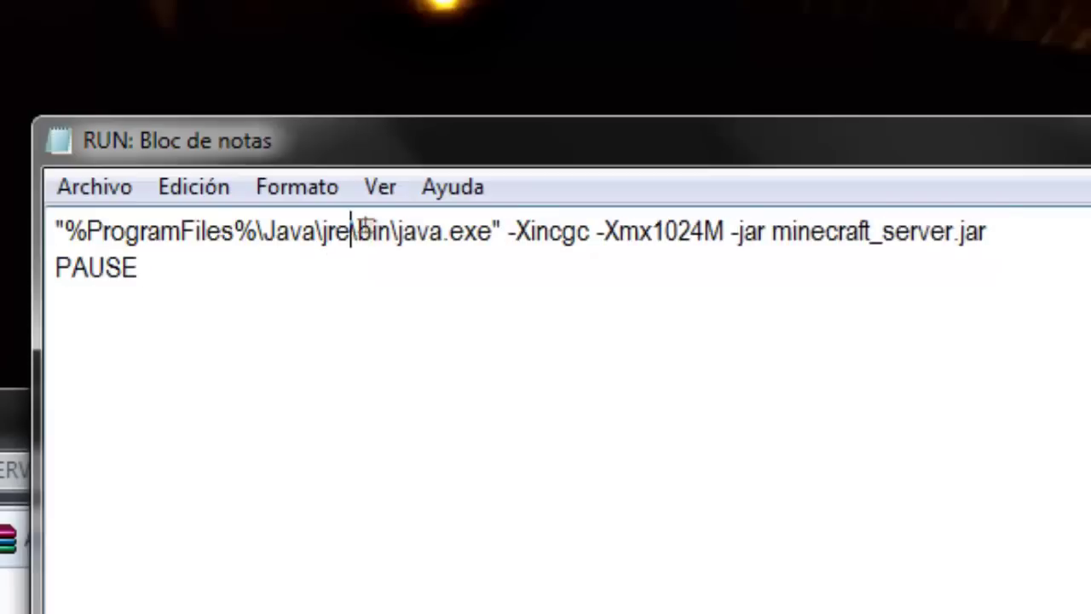
text(6)
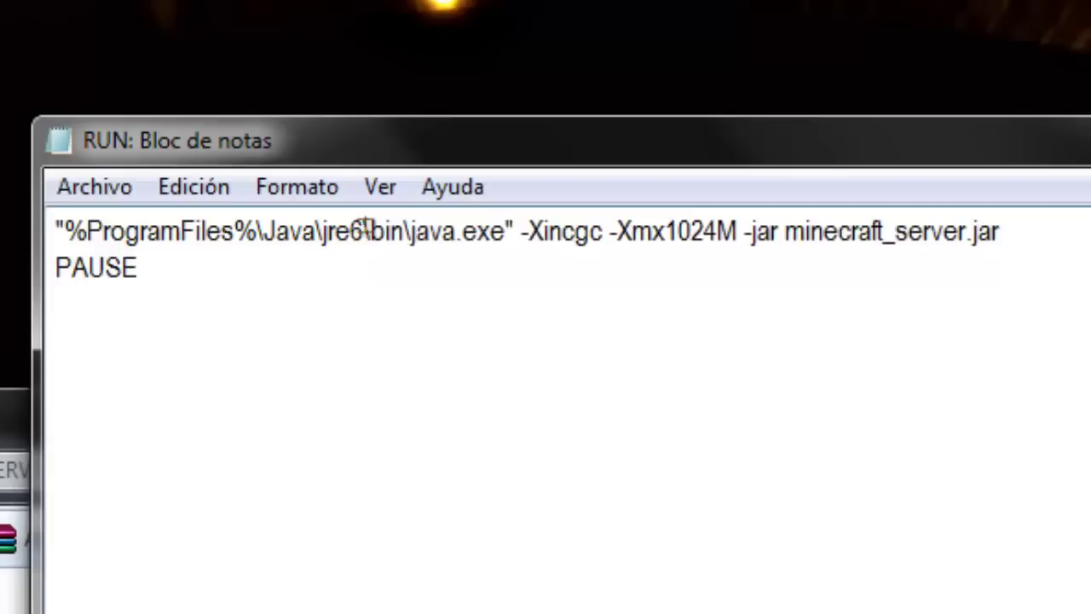
key(BackSpace)
text(7)
key(BackSpace)
text(7)
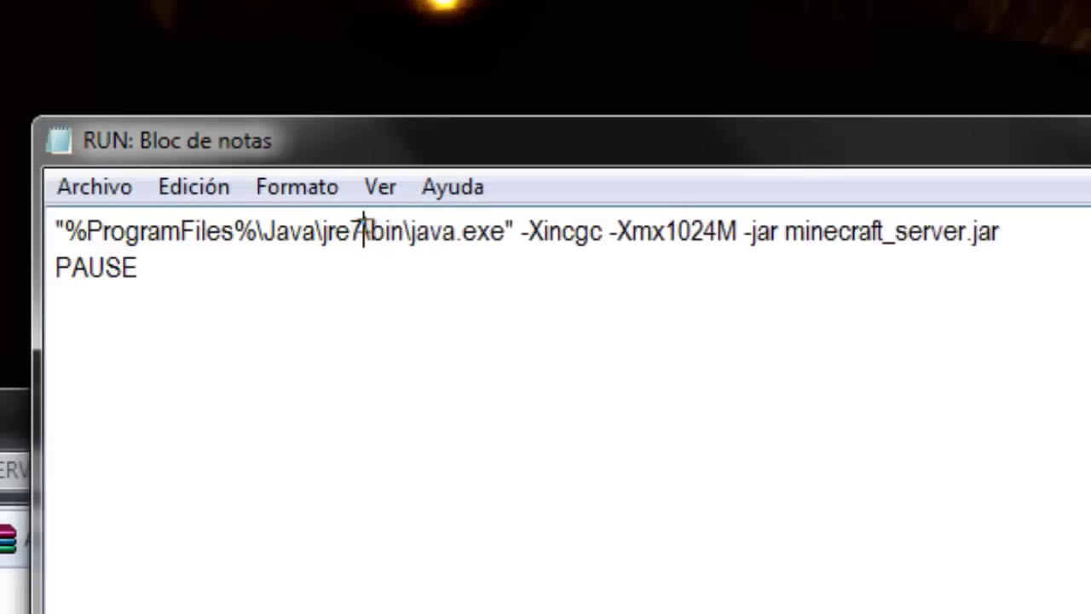
Close the RUN text file without saving its changes
click(96, 188)
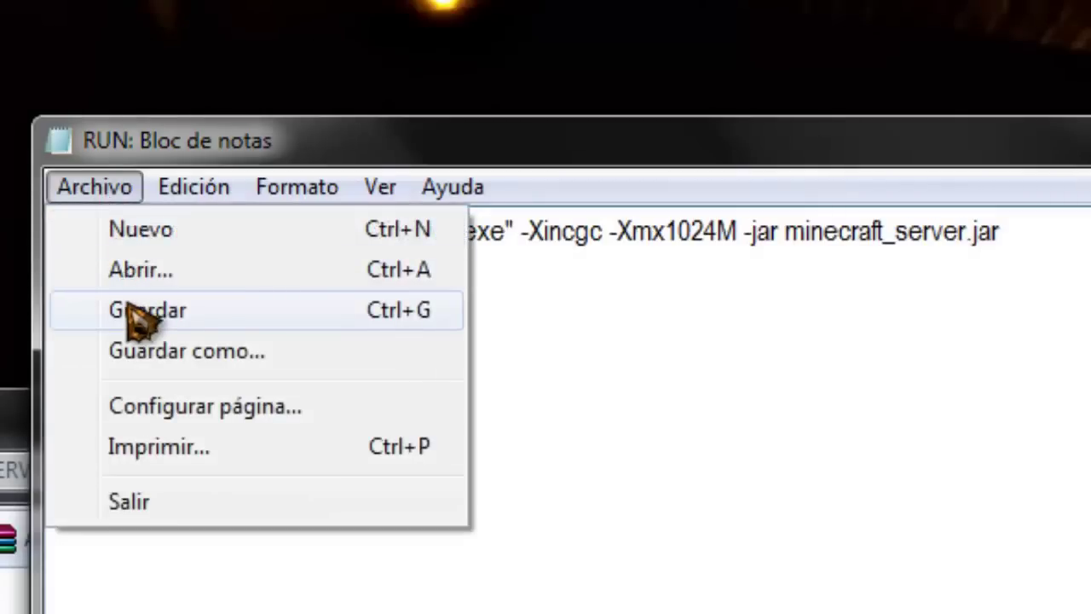
click(588, 322)
key(alt+F4)
click(626, 446)
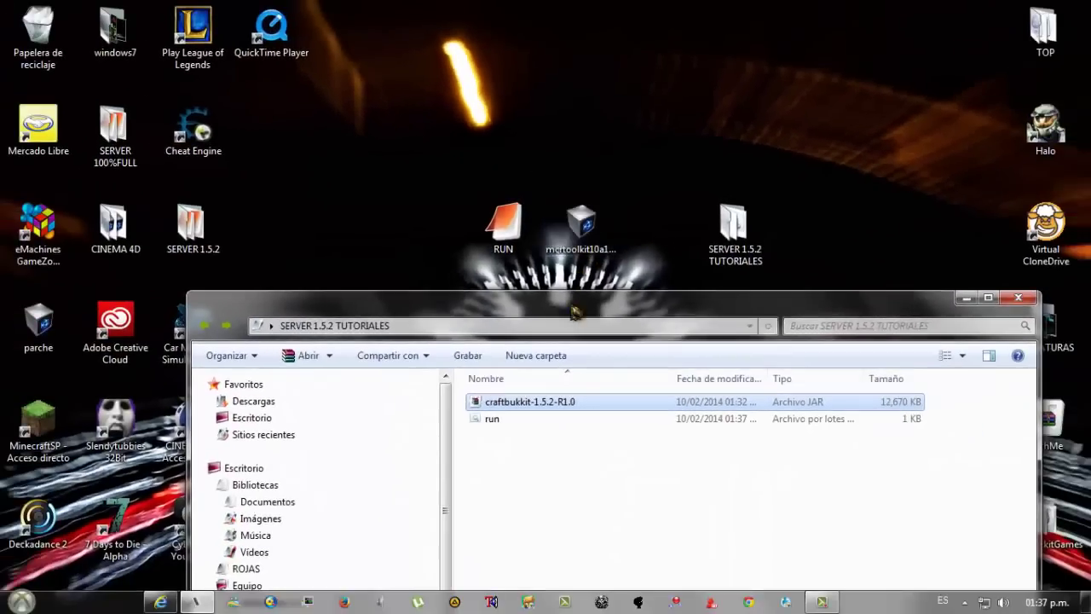
Browse drive C: to the Java folder in Archivos de programa, check which jre folder is installed, and close the folder window
drag(597, 338, 616, 7)
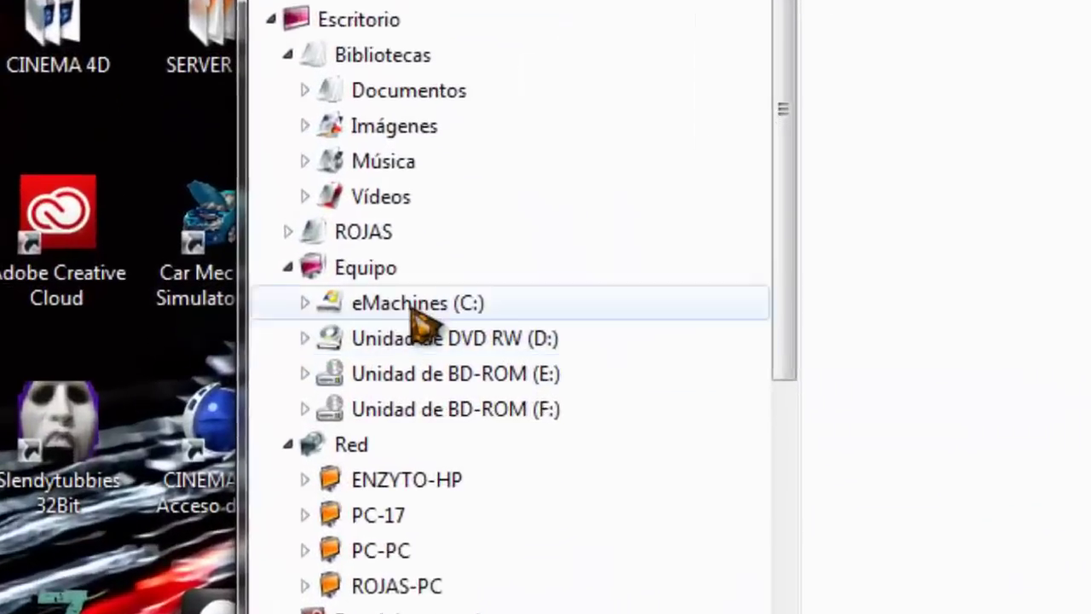
click(284, 364)
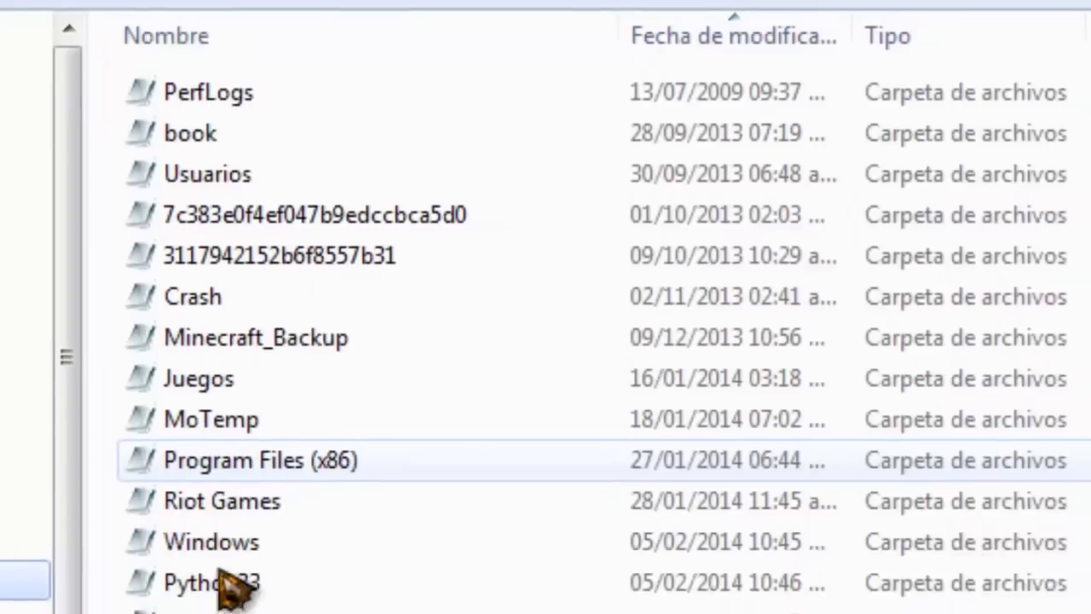
click(138, 578)
double_click(136, 578)
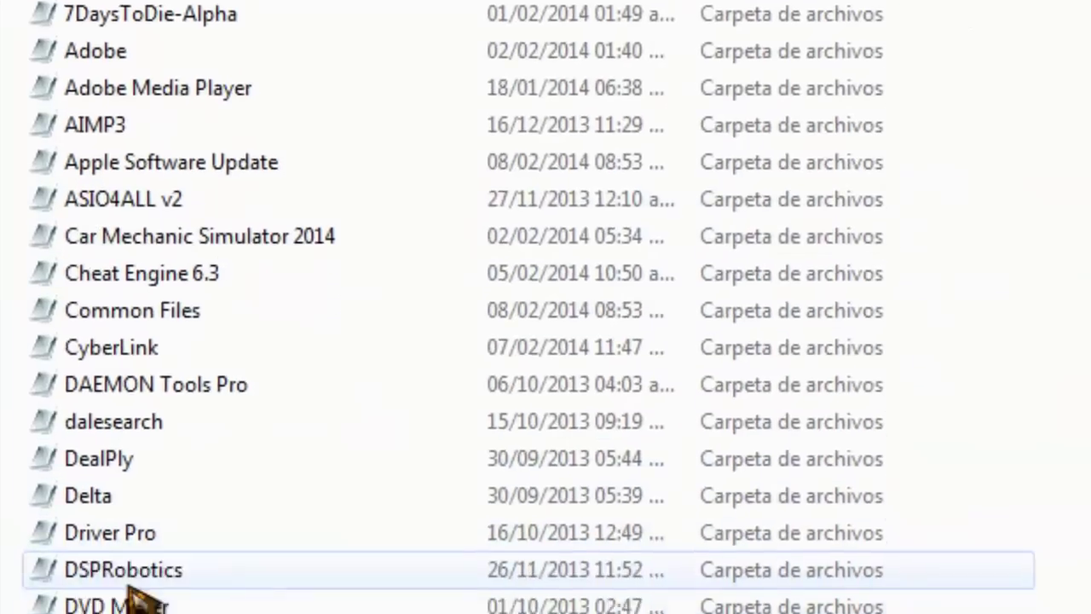
scroll(129, 588, down, 6)
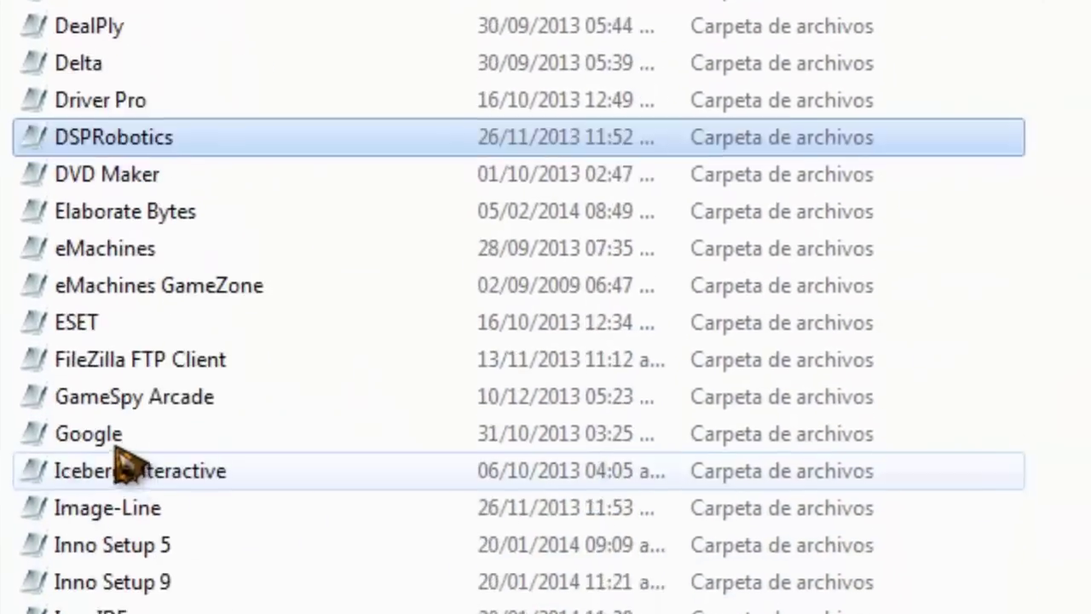
double_click(78, 508)
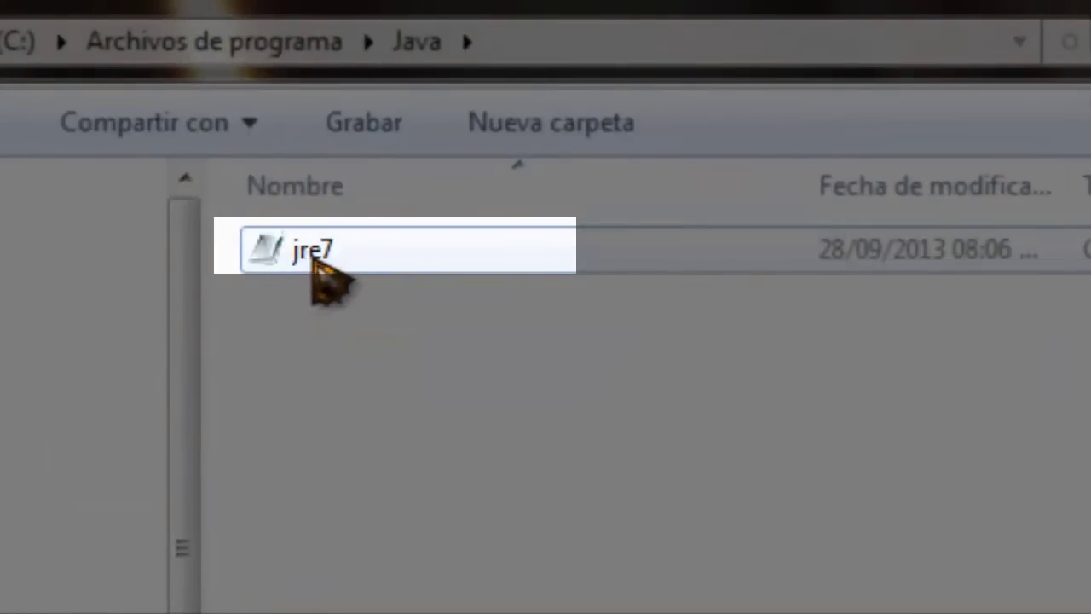
click(329, 257)
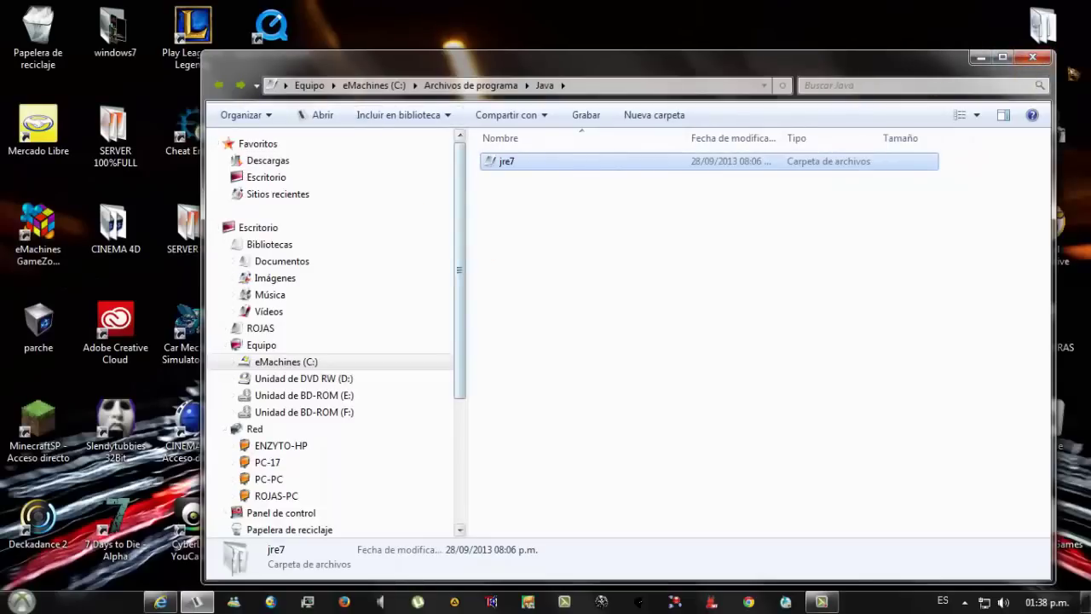
click(1032, 59)
Reopen the SERVER 1.5.2 TUTORIALES folder from the desktop, launch the run batch file, and dismiss its console
click(727, 238)
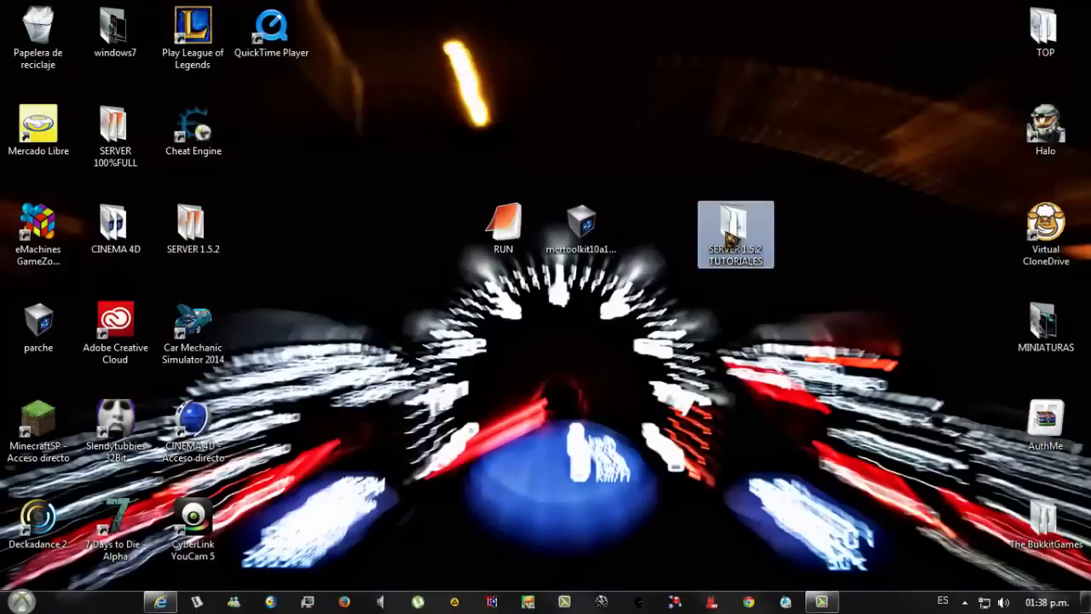
double_click(727, 239)
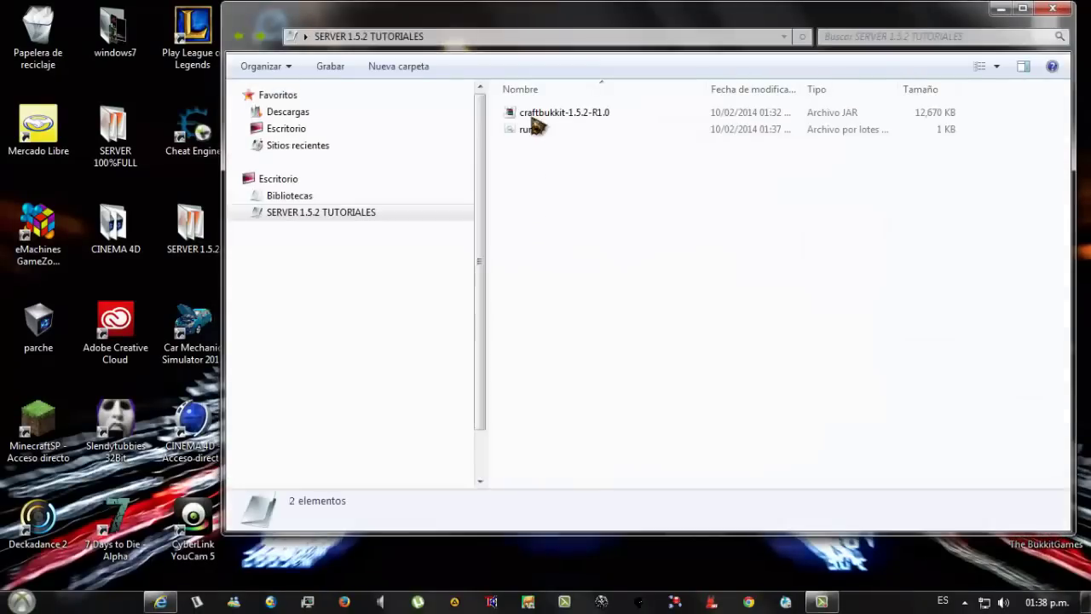
click(532, 129)
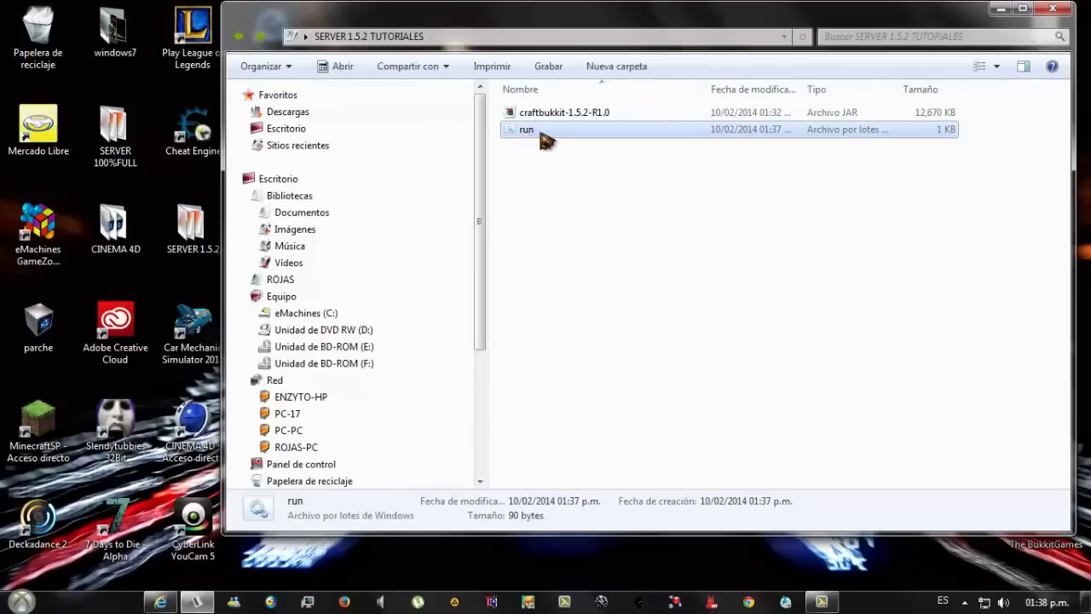
double_click(542, 135)
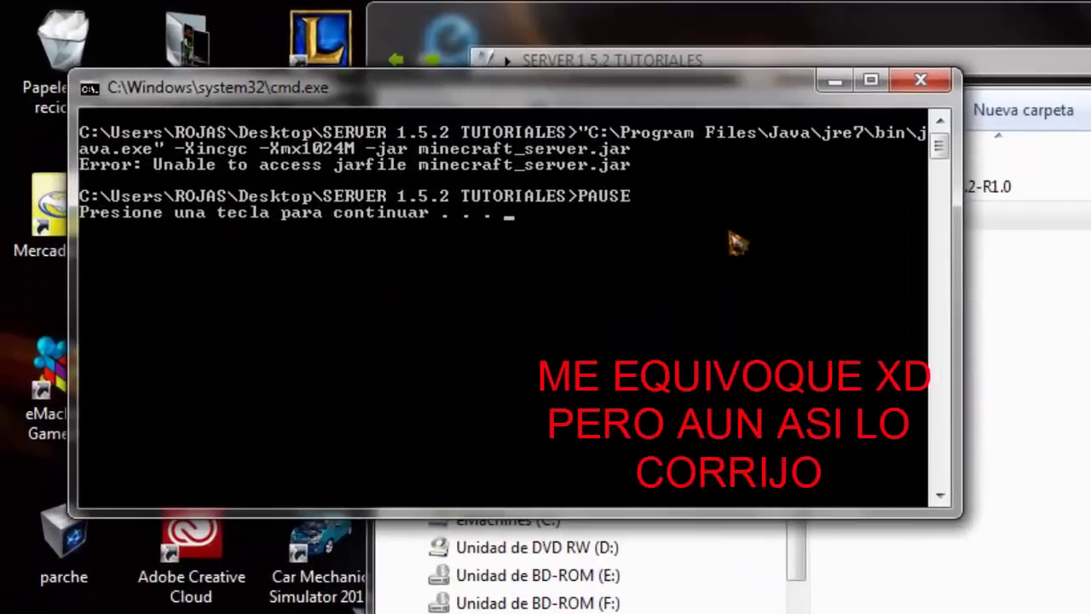
key(Return)
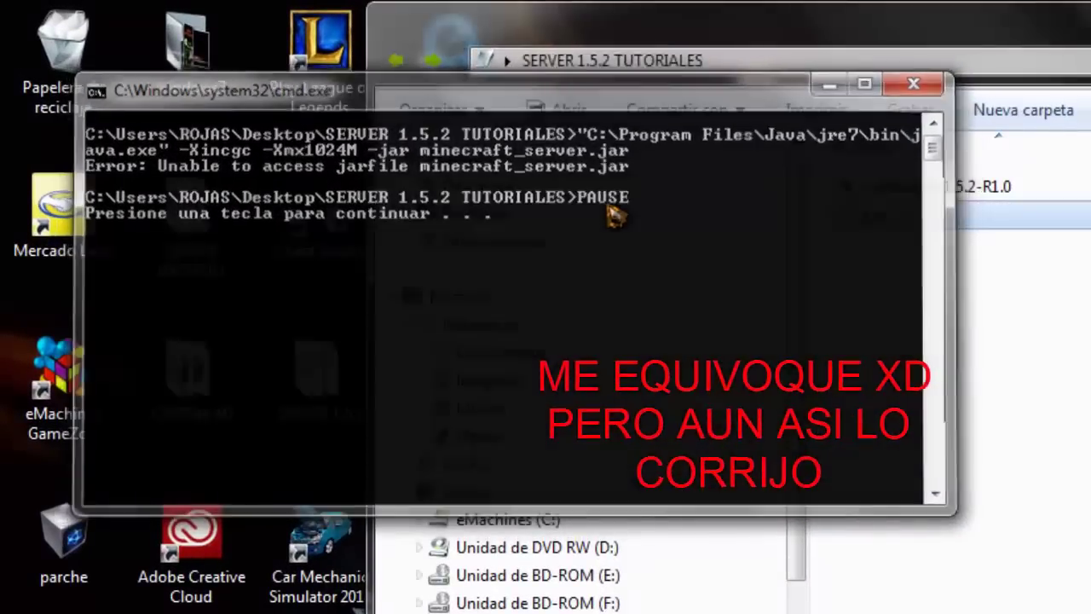
key(Return)
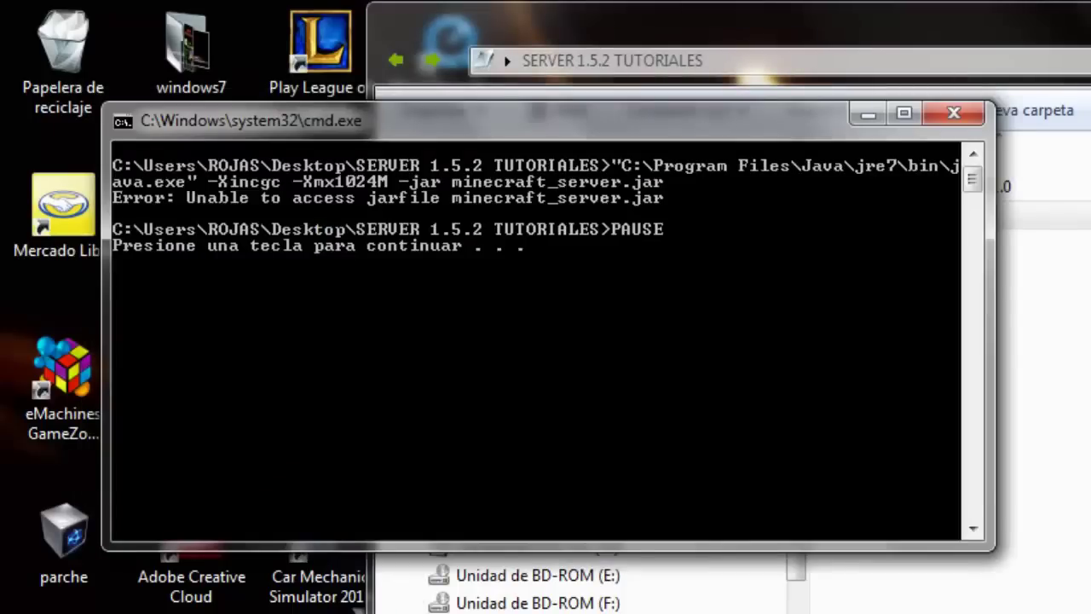
key(Return)
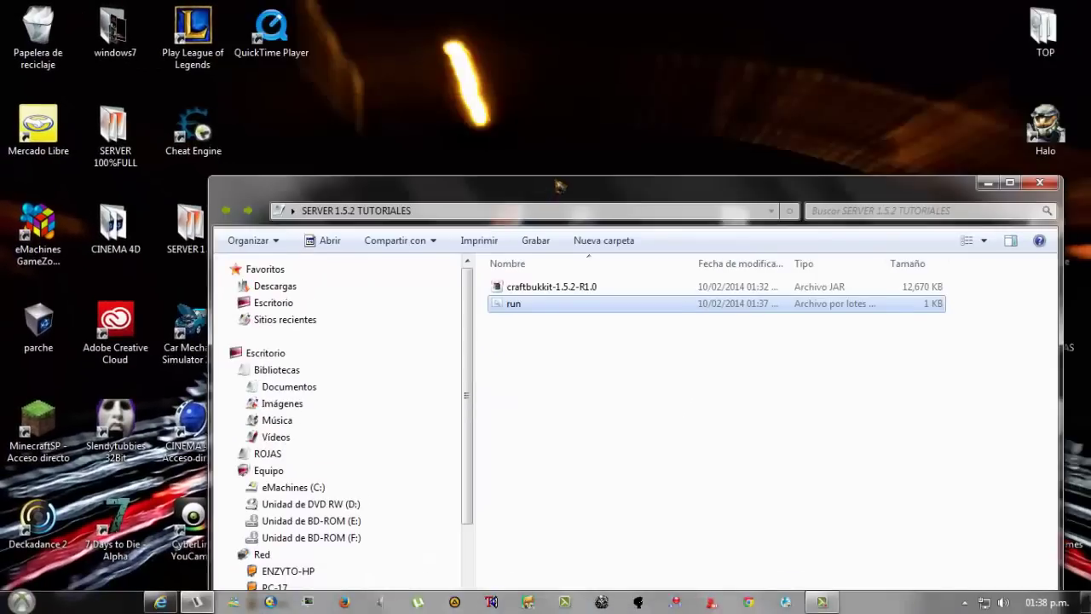
Open the run batch file for editing in Notepad and place its window below the folder's file list
drag(560, 185, 569, 82)
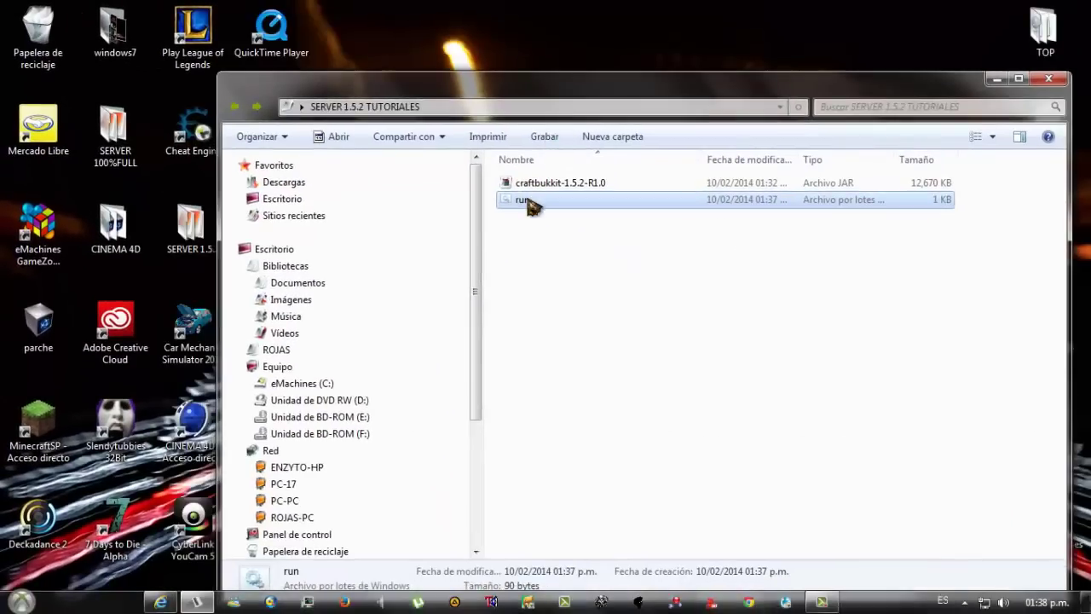
right_click(530, 200)
click(489, 224)
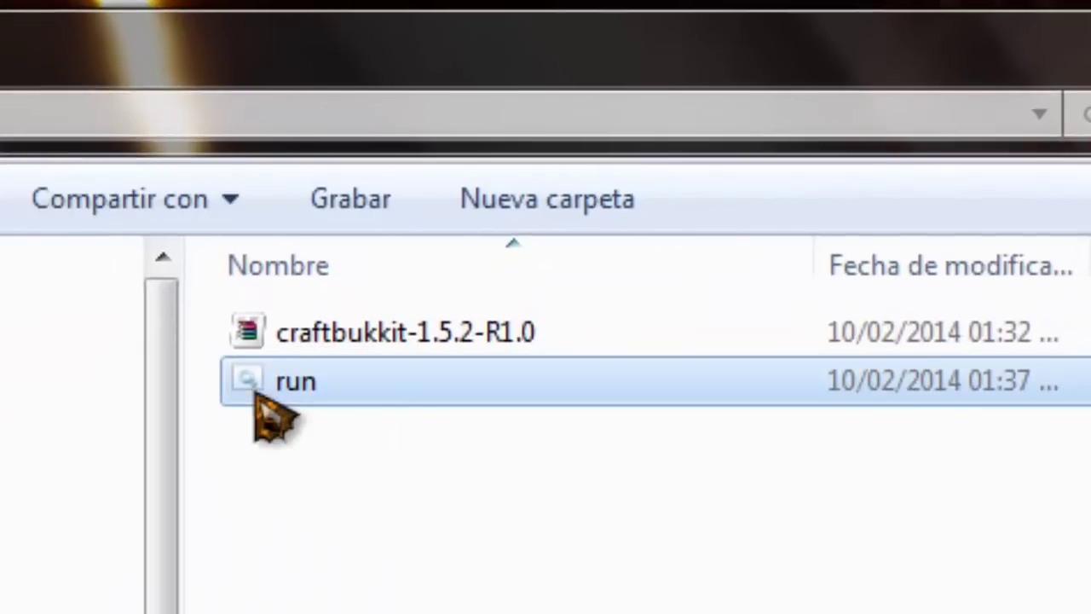
right_click(367, 383)
click(392, 311)
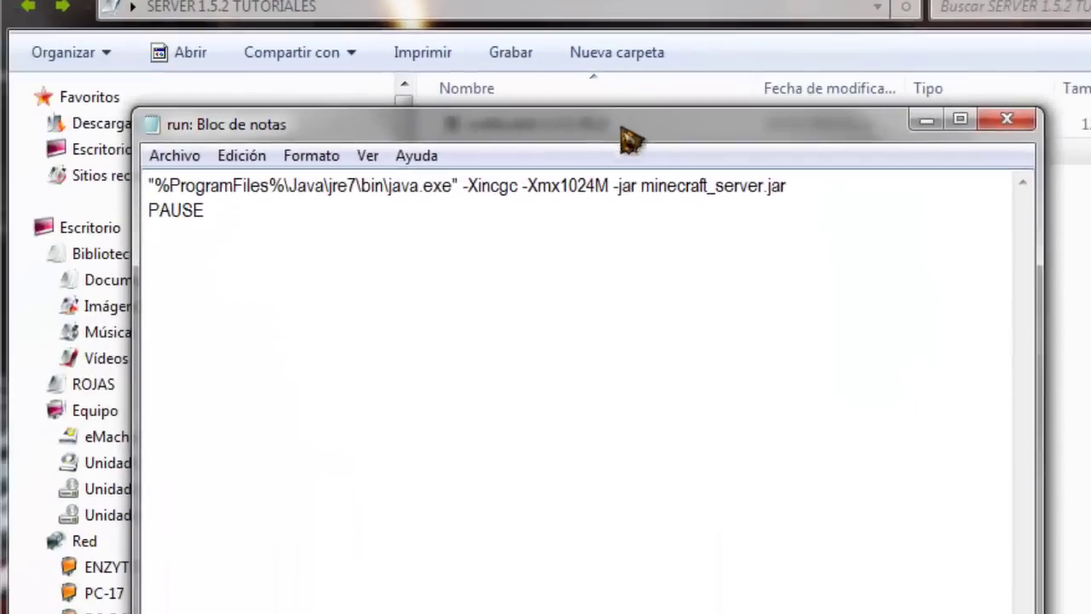
drag(602, 215, 602, 293)
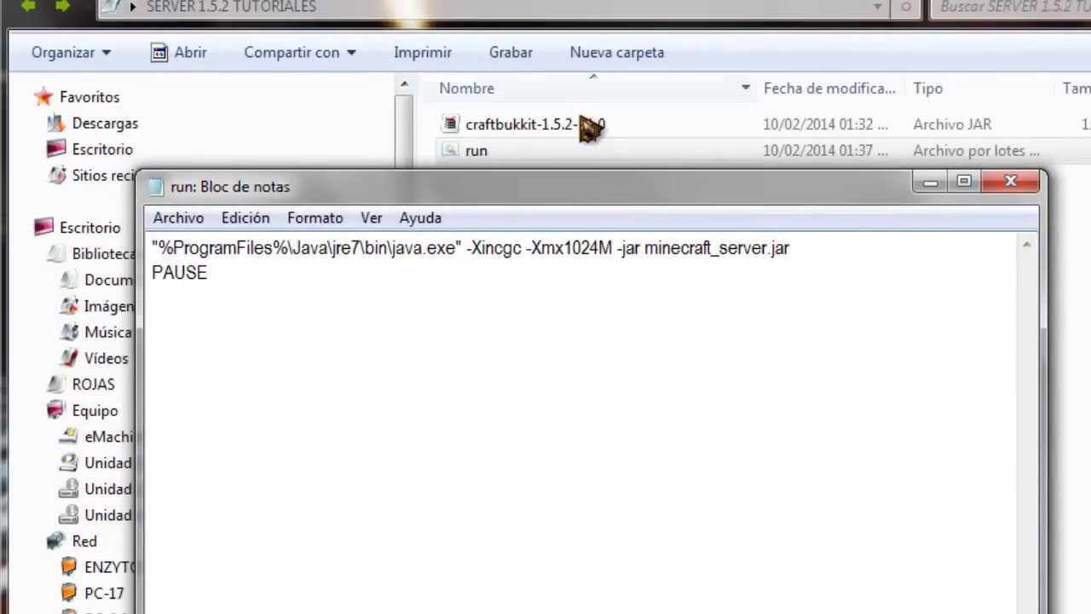
Copy the craftbukkit-1.5.2-R1.0 file's name without changing it
click(553, 211)
right_click(560, 93)
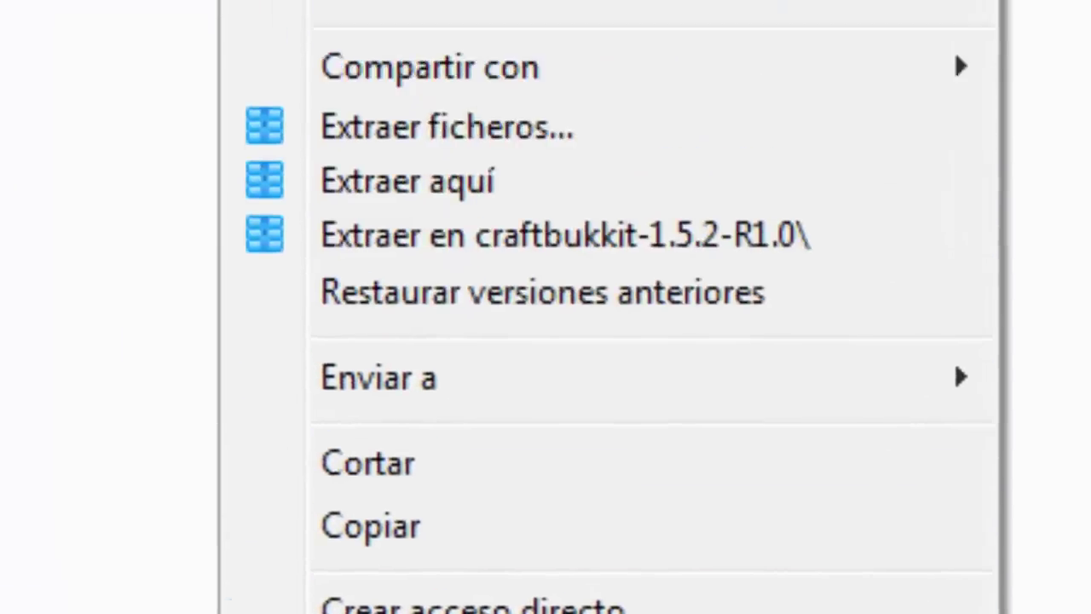
click(400, 607)
key(ctrl+c)
right_click(438, 262)
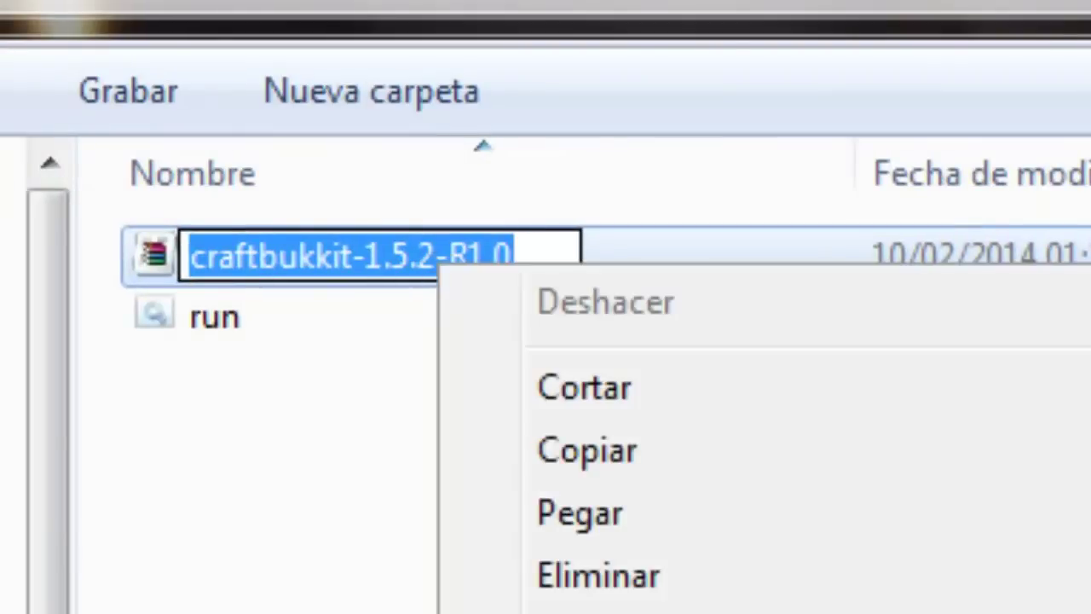
click(586, 451)
key(Return)
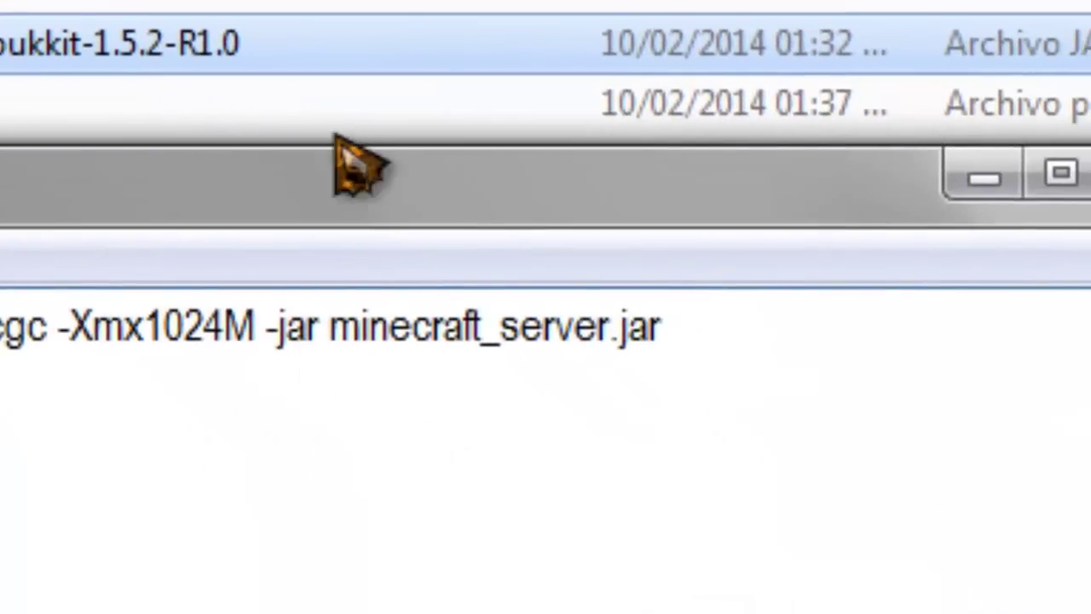
Replace minecraft_server with the copied name craftbukkit-1.5.2-R1.0 before .jar in the launch command, save run, and close Notepad
drag(344, 215, 318, 275)
drag(312, 387, 591, 393)
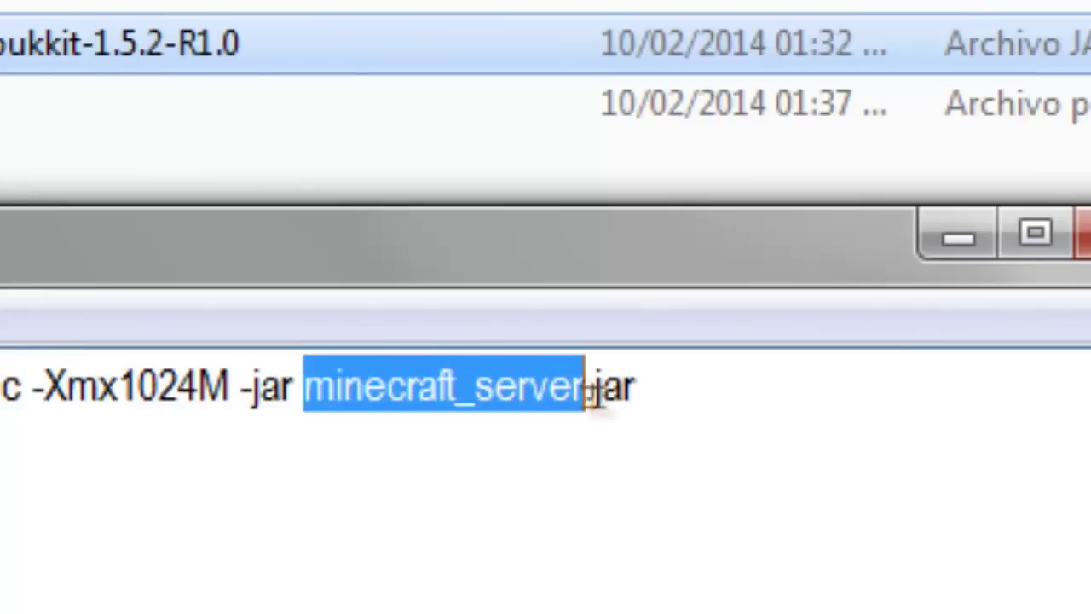
key(ctrl+v)
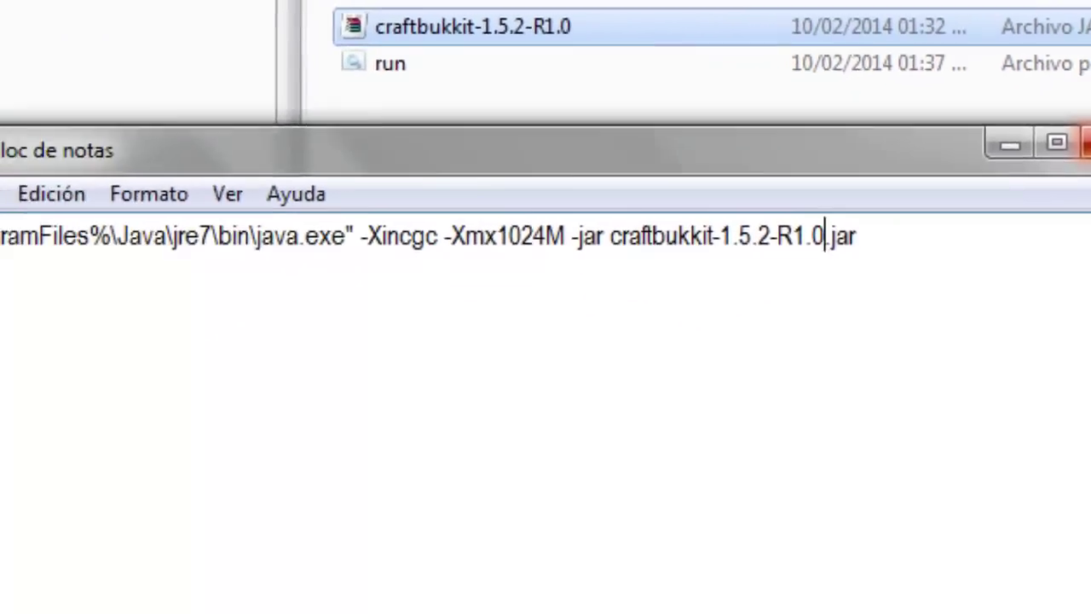
key(ctrl+s)
click(1083, 232)
Launch the corrected run batch file and arrange the console and folder windows to watch the server generate its files
double_click(505, 180)
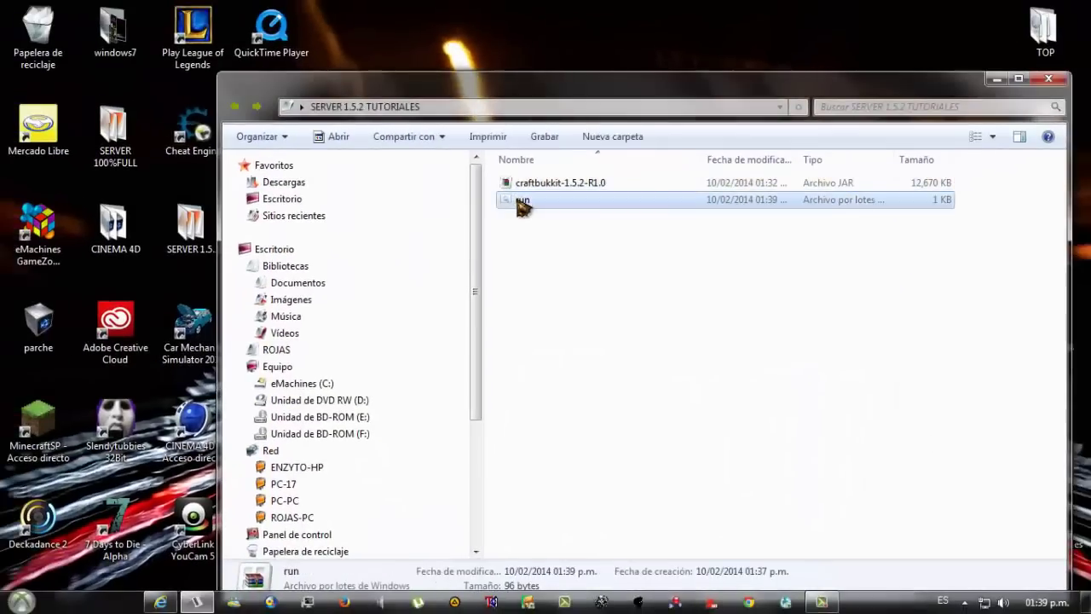
drag(407, 94, 357, 42)
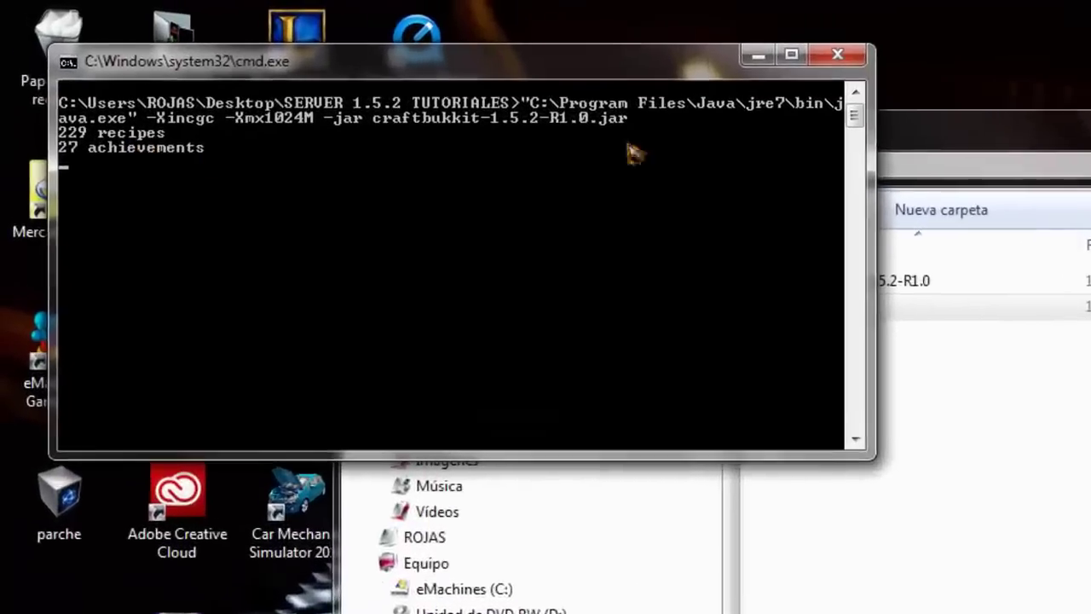
drag(663, 83, 762, 76)
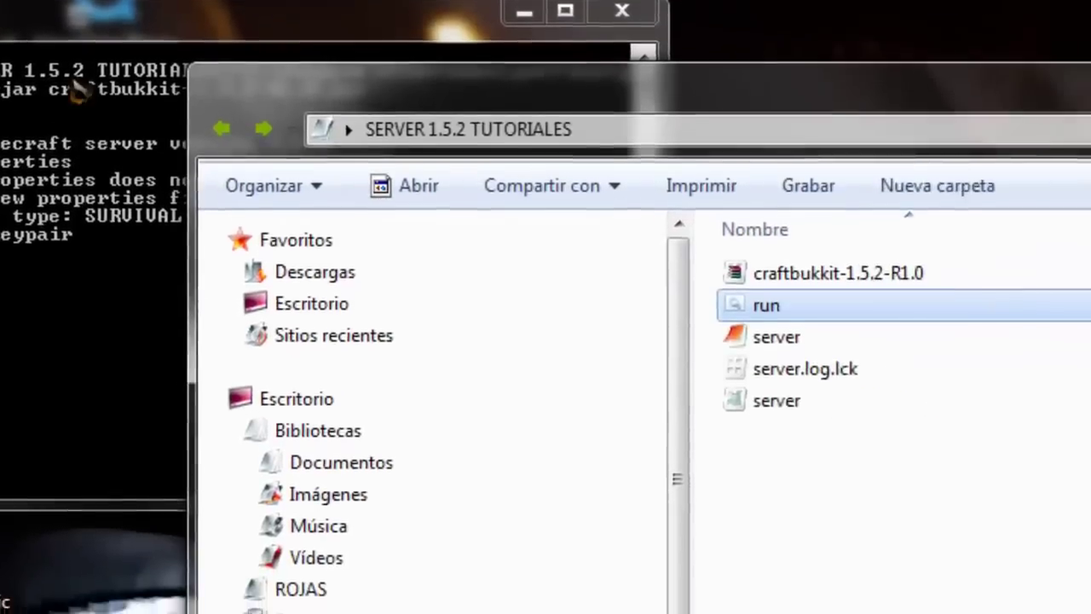
click(486, 145)
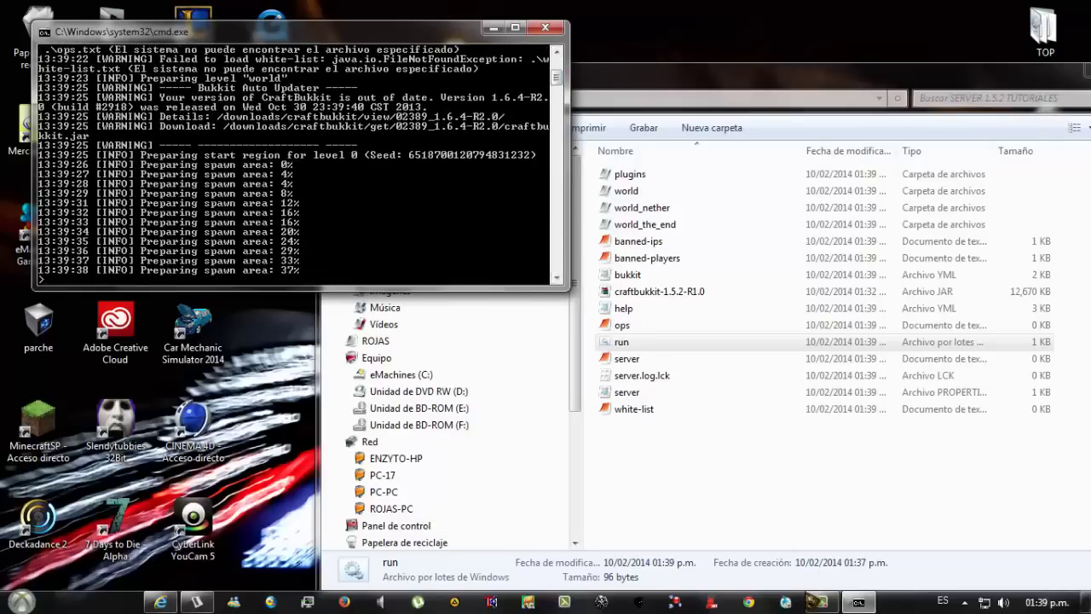
click(818, 602)
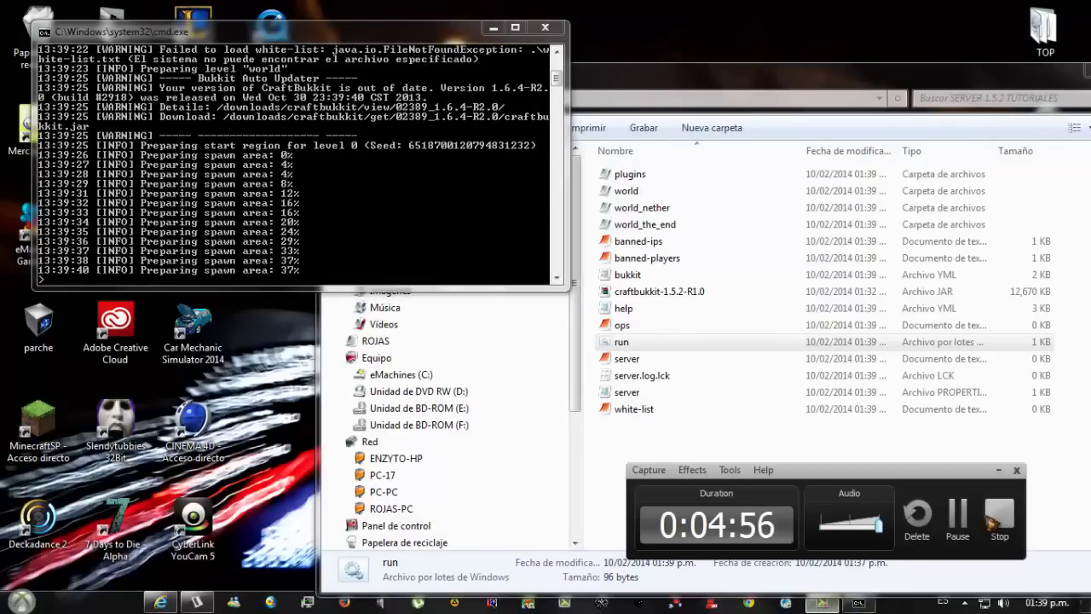
click(992, 524)
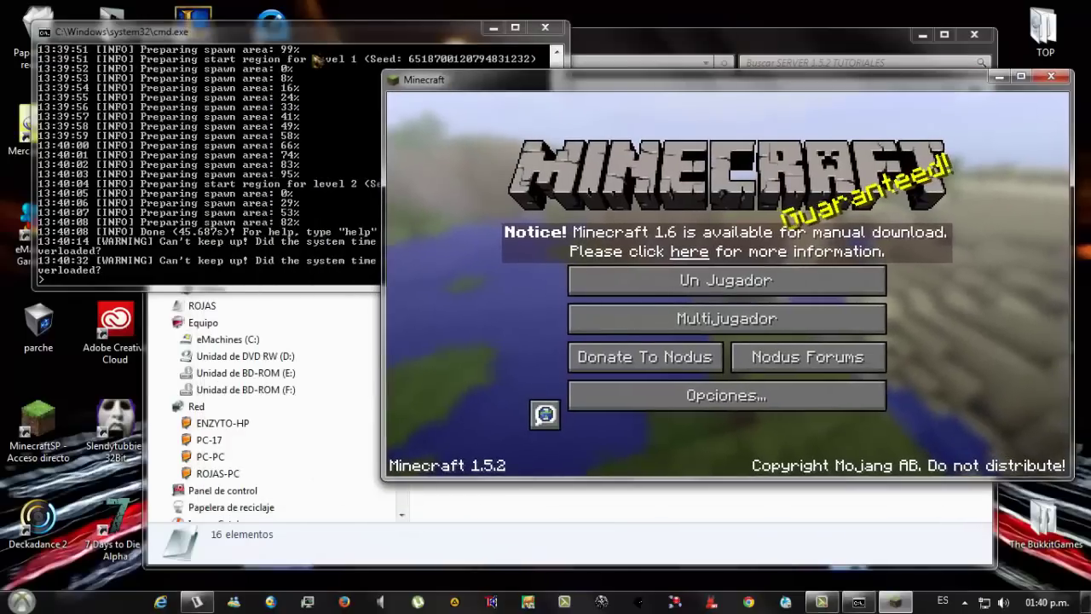
Open the multiplayer server list in the Minecraft client and select the server entry at 25.131.104.66
drag(302, 36, 290, 47)
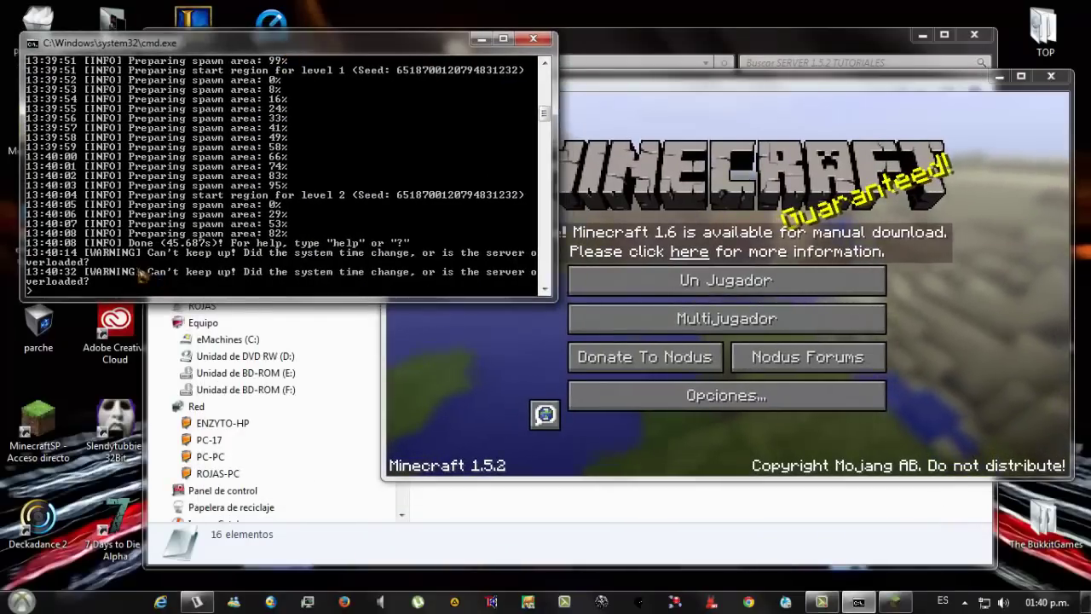
click(673, 318)
click(707, 317)
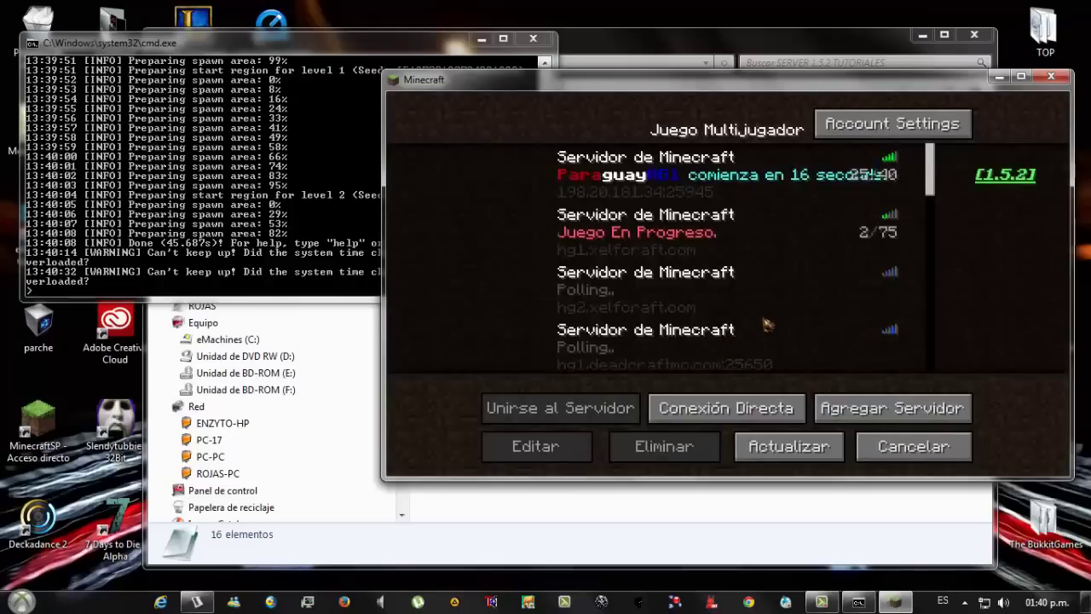
scroll(767, 324, down, 2)
scroll(767, 322, down, 1)
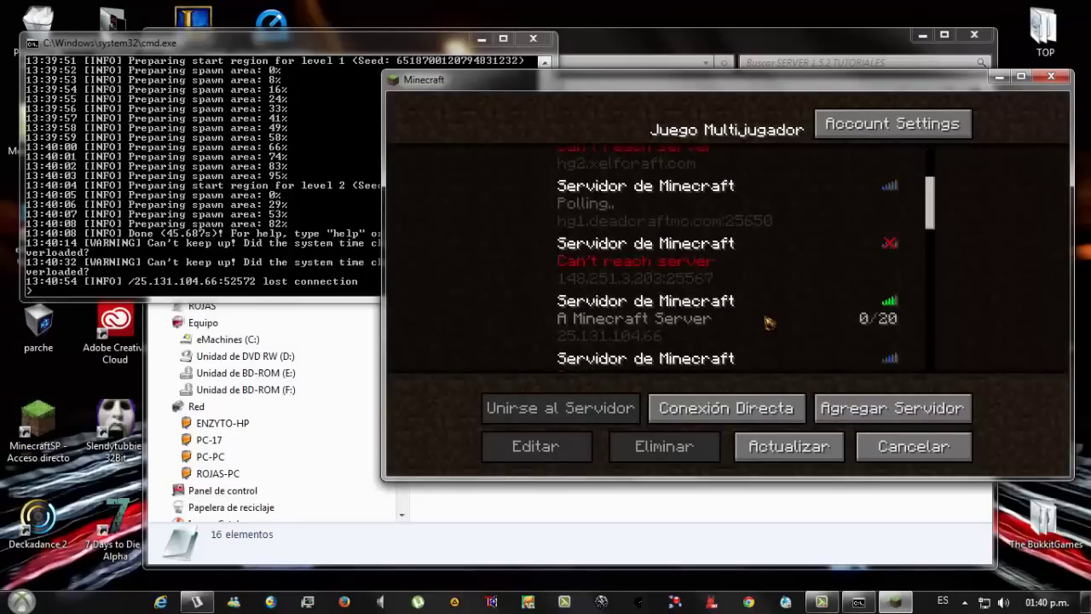
scroll(767, 322, down, 2)
scroll(767, 323, down, 2)
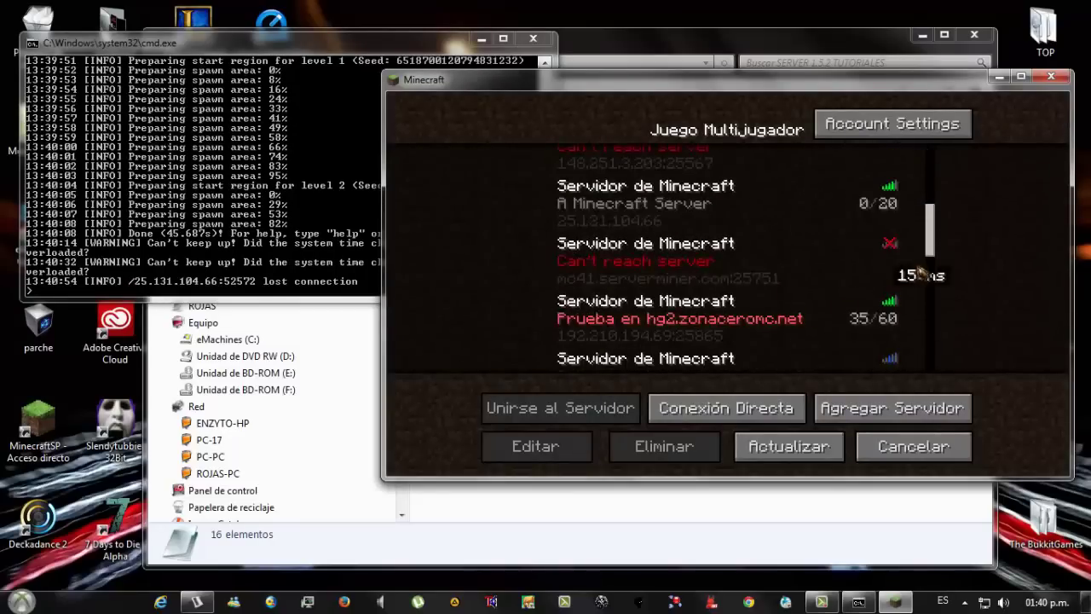
scroll(932, 258, down, 1)
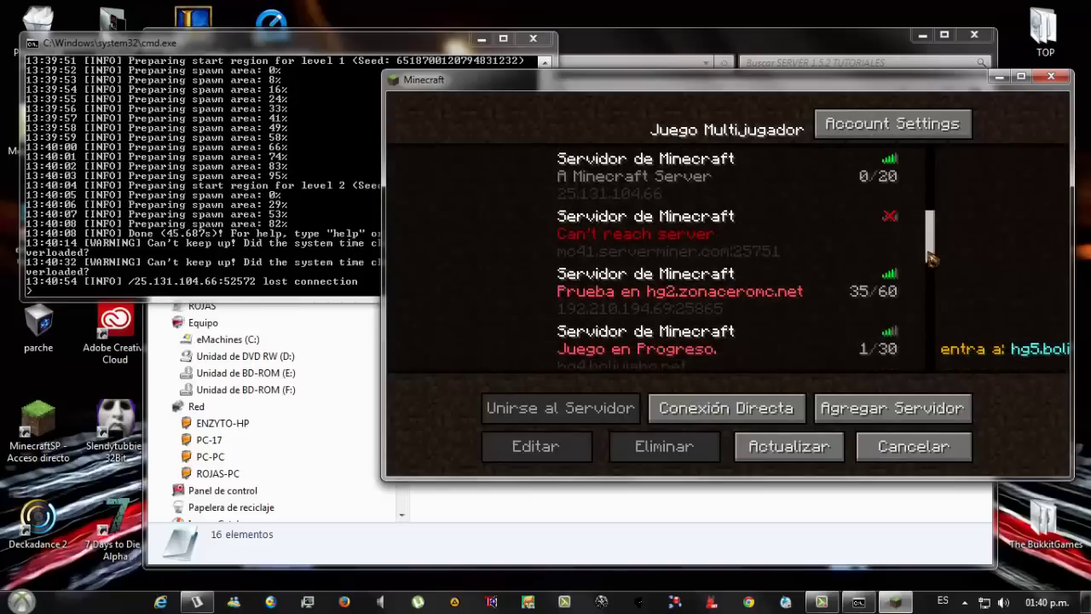
scroll(720, 243, up, 1)
click(717, 238)
Reposition the Minecraft window, refresh the server list, check its last entries, and minimize the game
drag(694, 79, 624, 113)
click(734, 482)
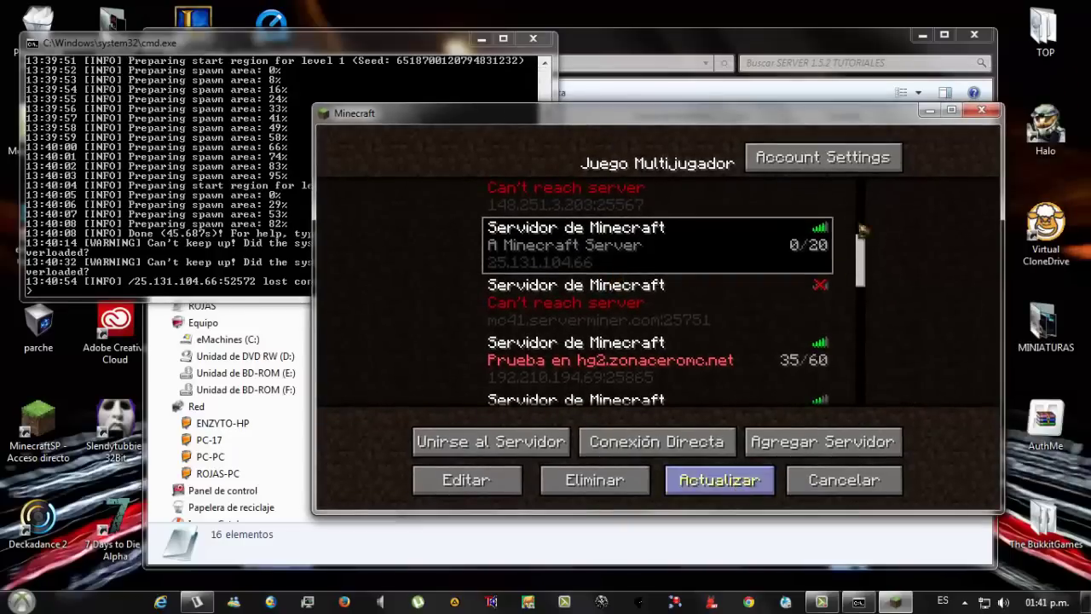
drag(855, 281, 862, 395)
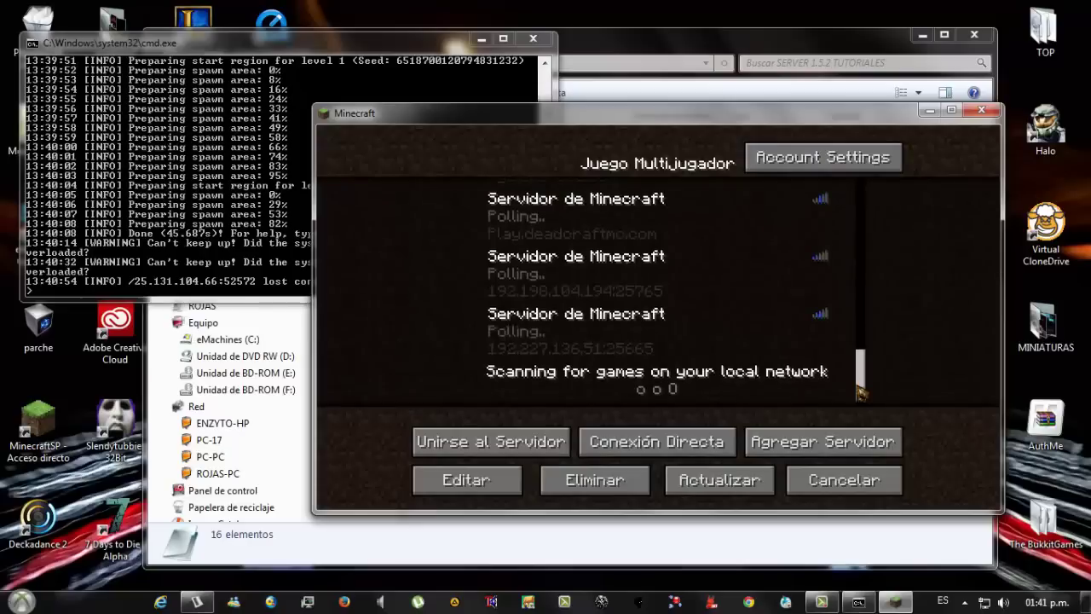
click(929, 111)
click(468, 422)
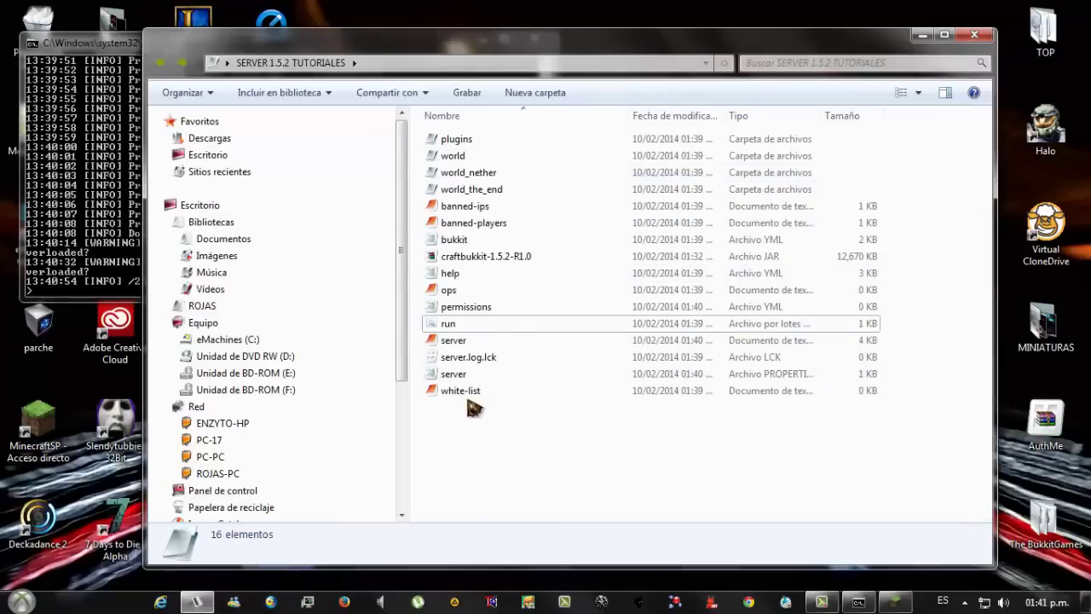
click(457, 376)
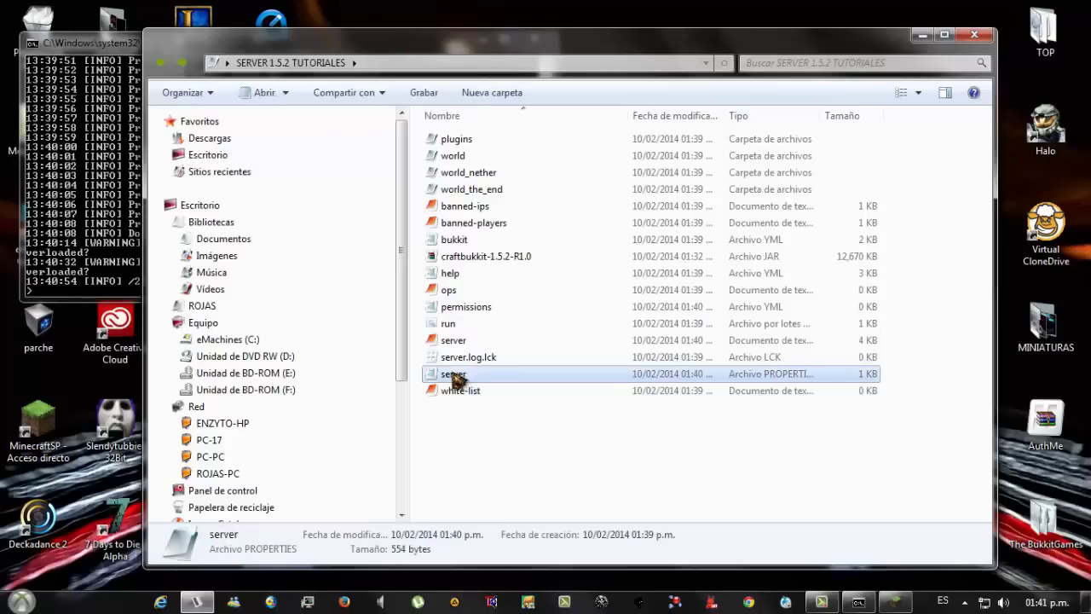
right_click(457, 378)
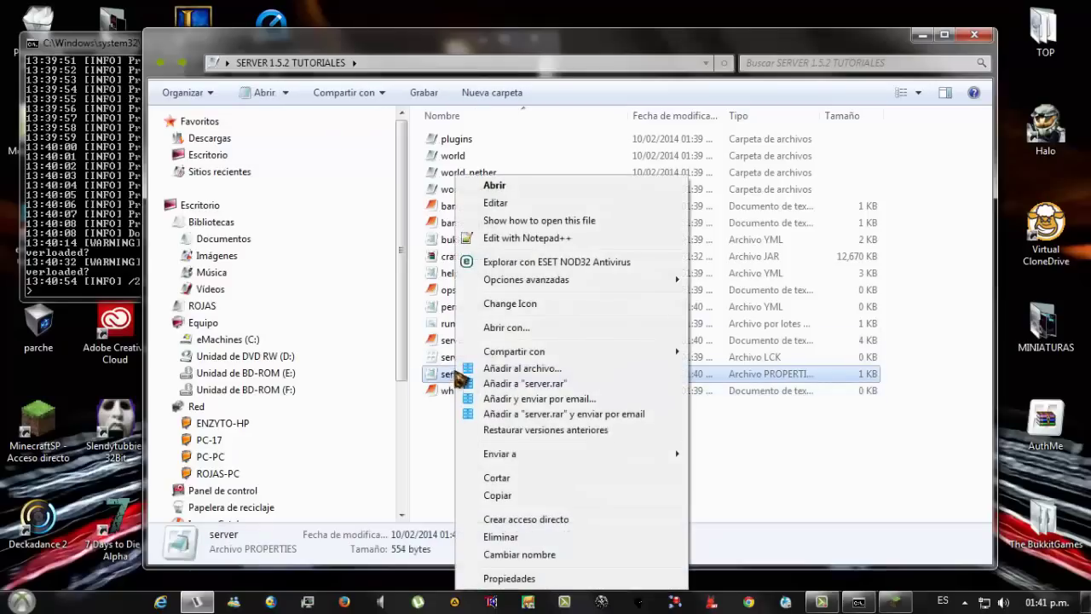
click(498, 209)
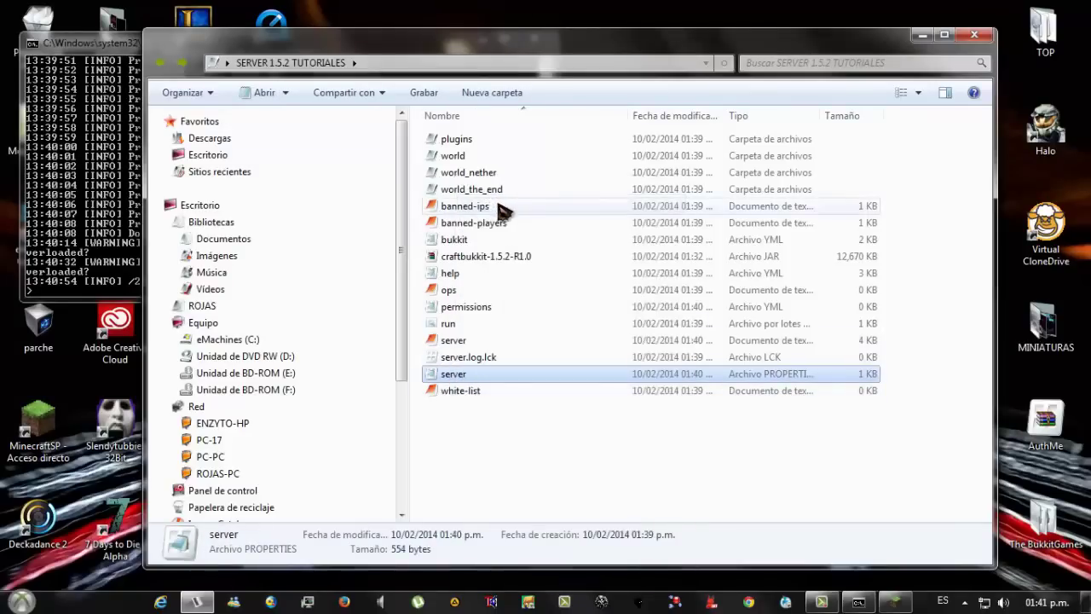
drag(515, 234, 597, 150)
click(936, 147)
Open the server PROPERTIES file in Notepad++ and minimize the SERVER 1.5.2 TUTORIALES folder window
right_click(477, 378)
click(512, 242)
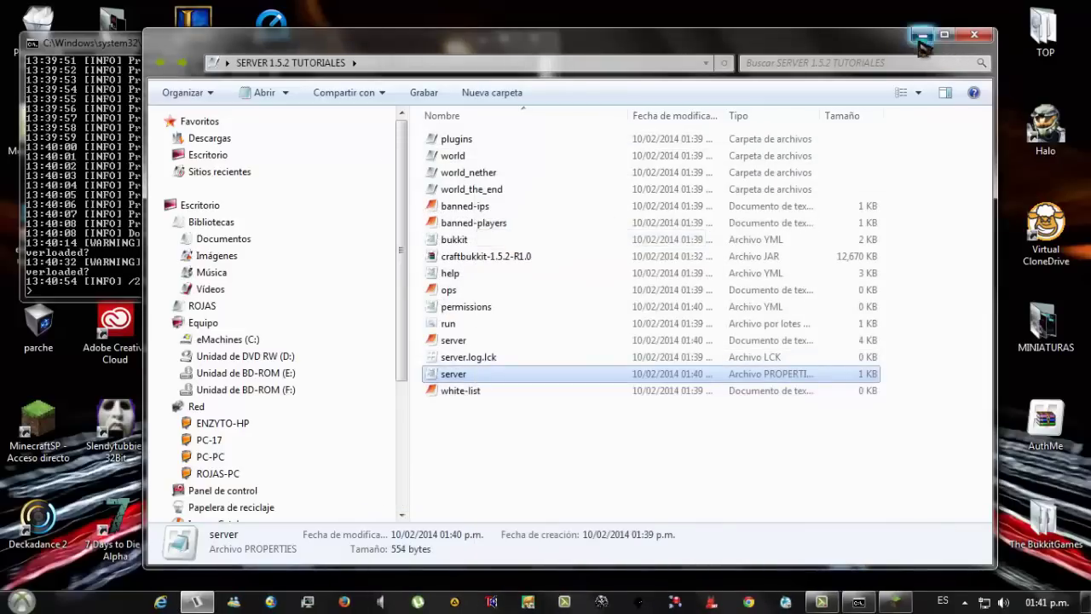
click(921, 38)
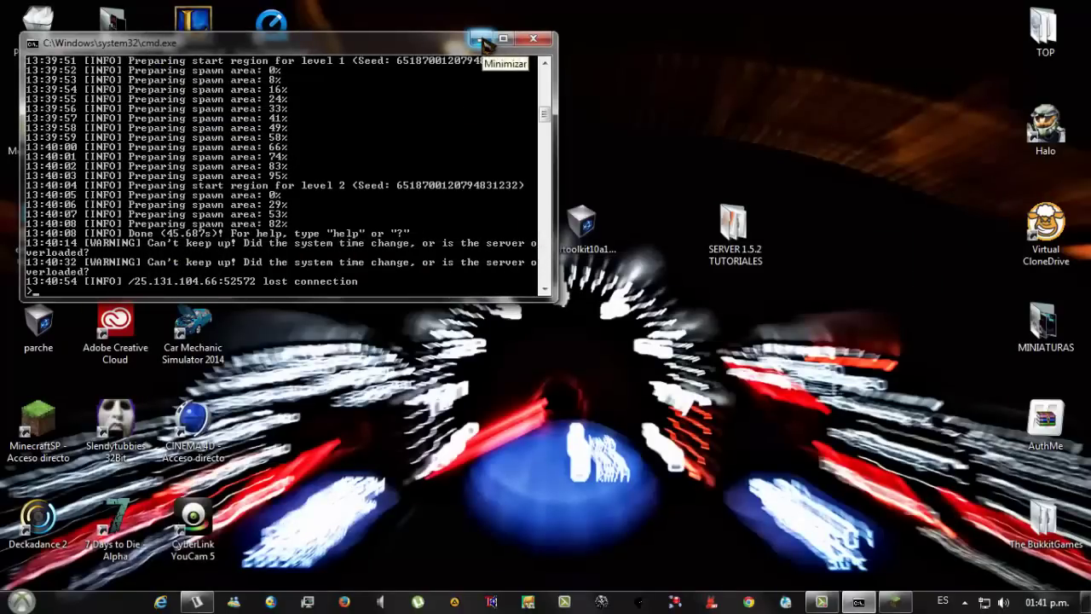
click(199, 602)
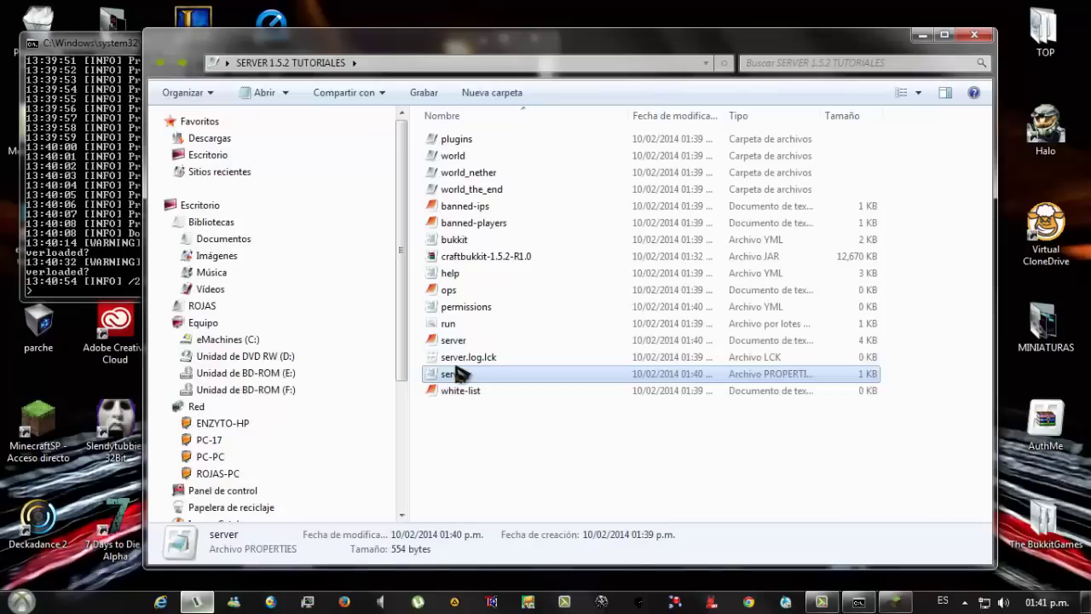
right_click(470, 375)
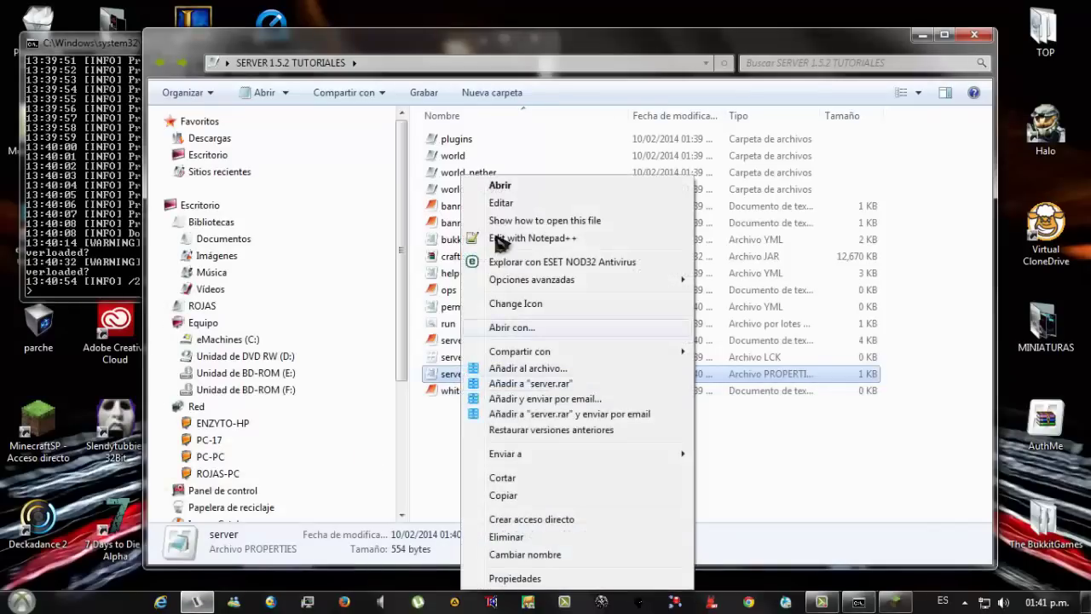
click(500, 240)
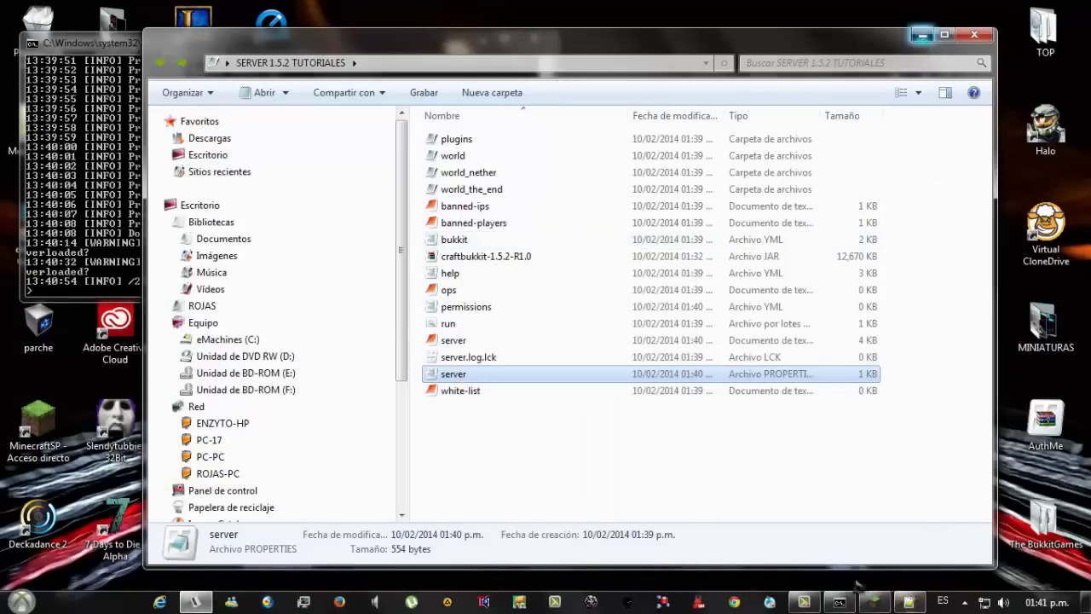
click(922, 35)
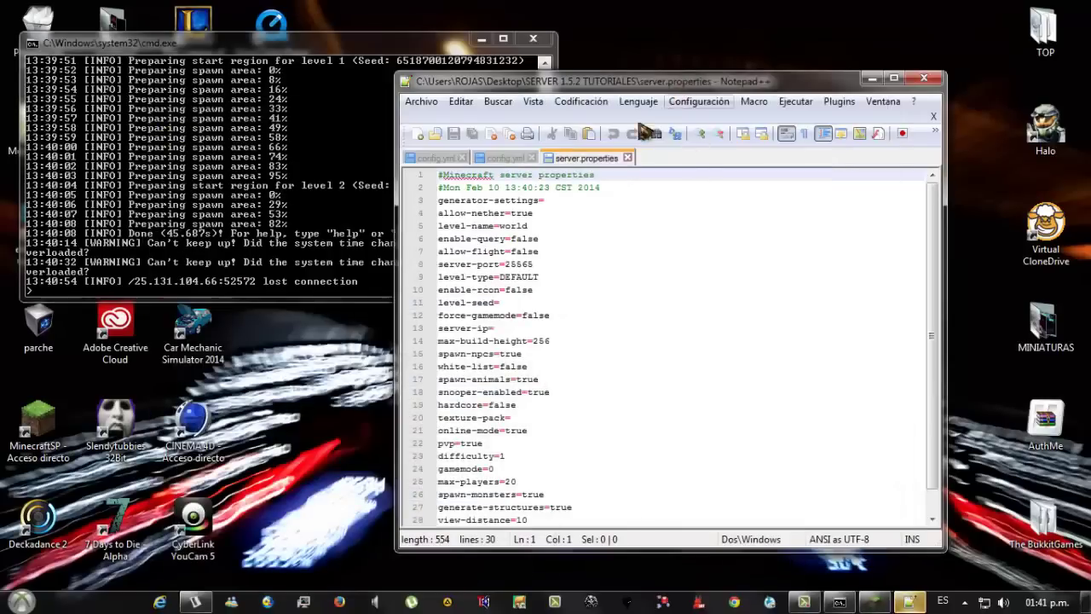
Close the two config.yml files so only server.properties stays open, and move the editor window higher
click(531, 157)
click(461, 158)
scroll(550, 238, down, 1)
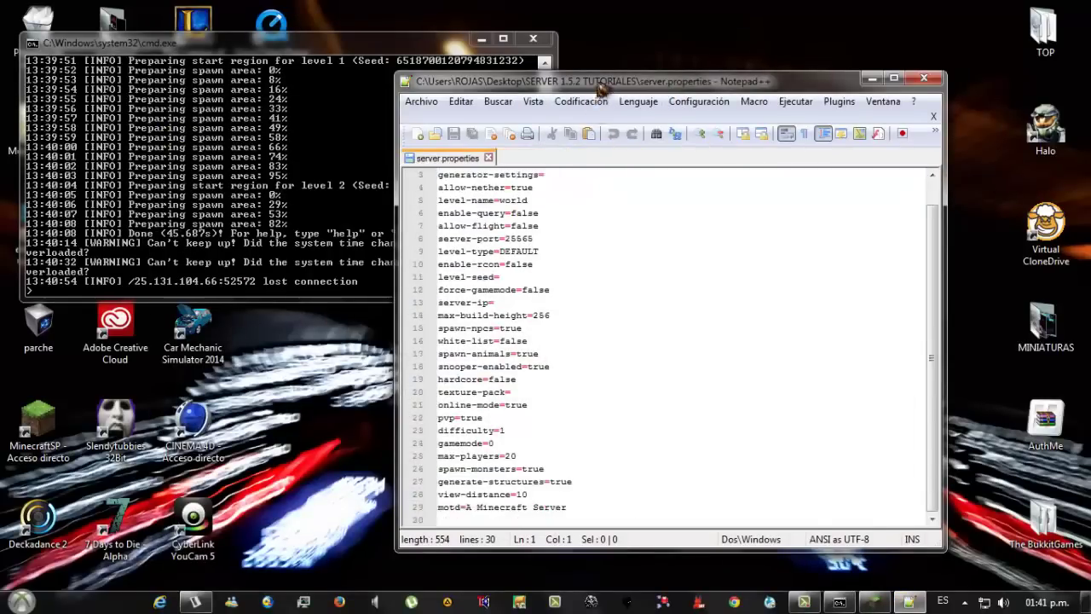
drag(605, 82, 608, 45)
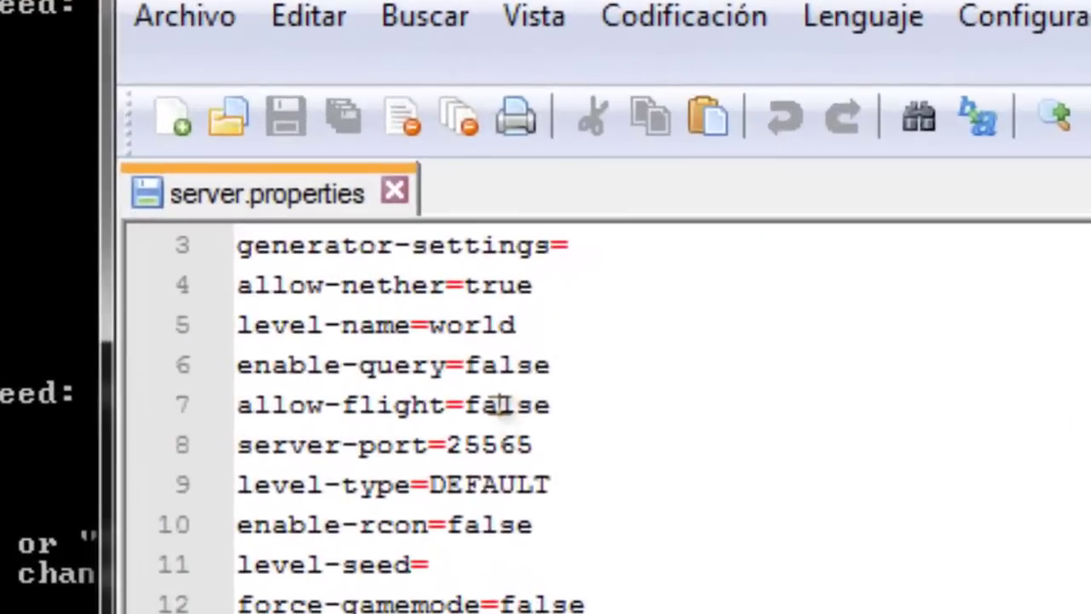
Go through the server.properties settings from allow-nether to server-port and highlight the server-ip line
click(545, 294)
click(556, 328)
click(562, 366)
click(558, 445)
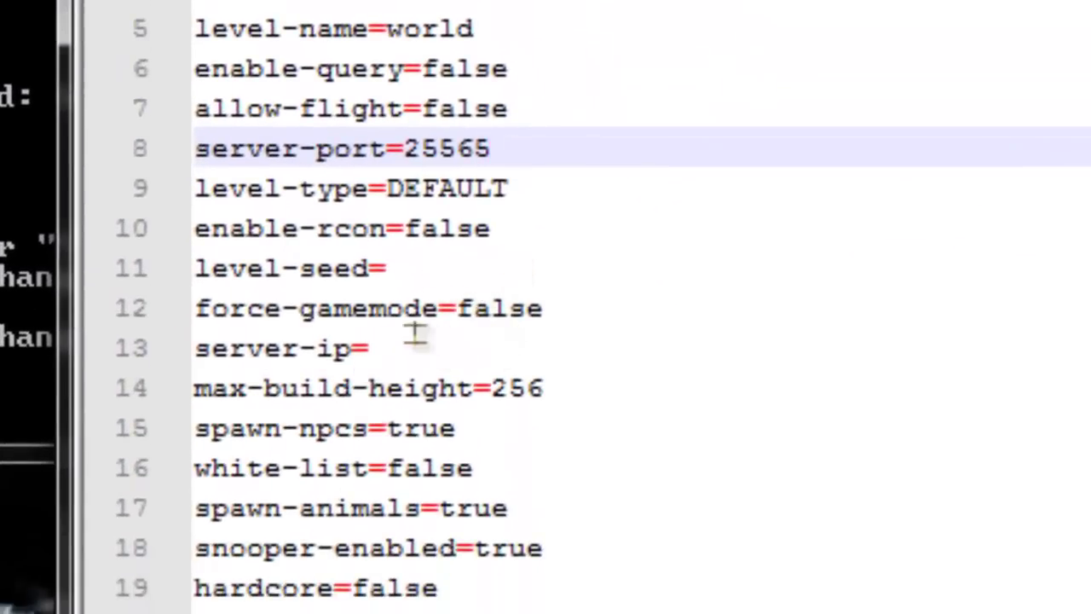
click(385, 350)
drag(385, 350, 198, 350)
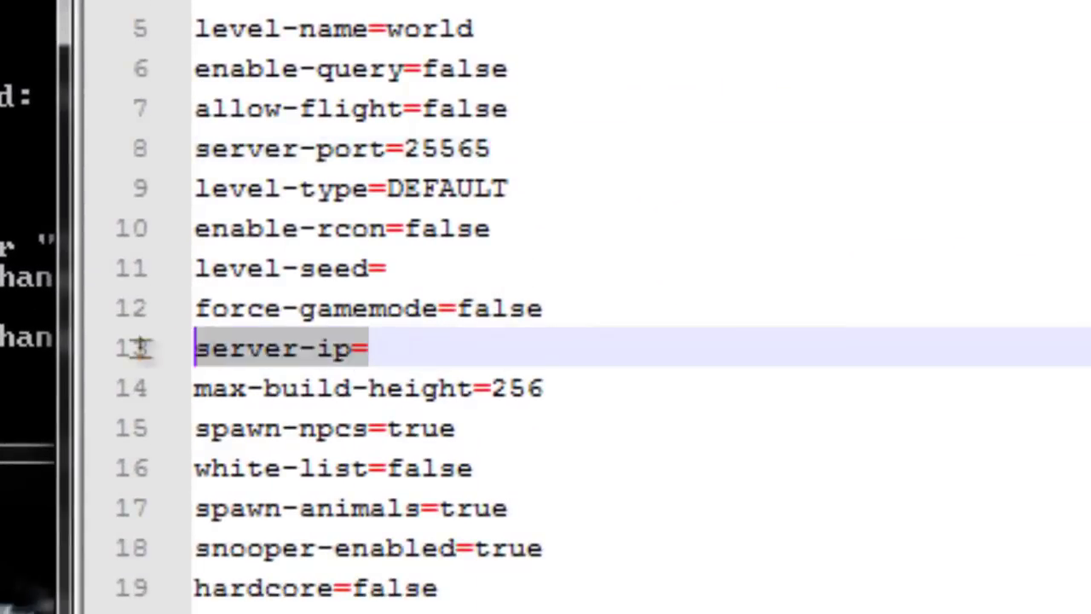
click(384, 351)
double_click(385, 353)
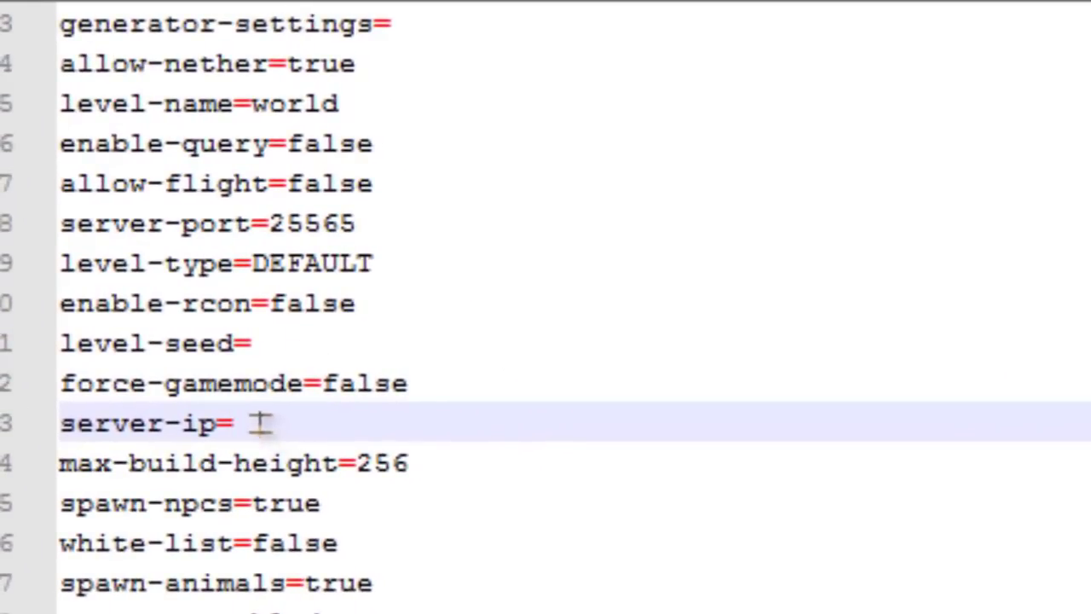
drag(247, 424, 70, 431)
click(256, 426)
drag(247, 422, 75, 424)
click(270, 419)
drag(238, 417, 66, 418)
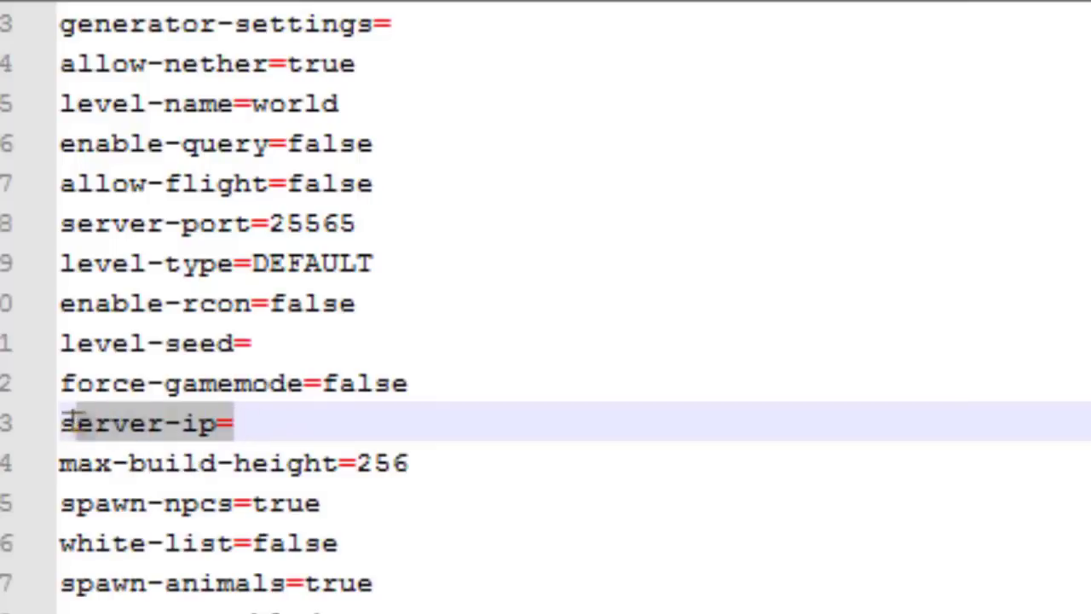
Copy the IPv4 address from LogMeIn Hamachi, close Hamachi, and set server-ip to 25.131.104.66
click(242, 422)
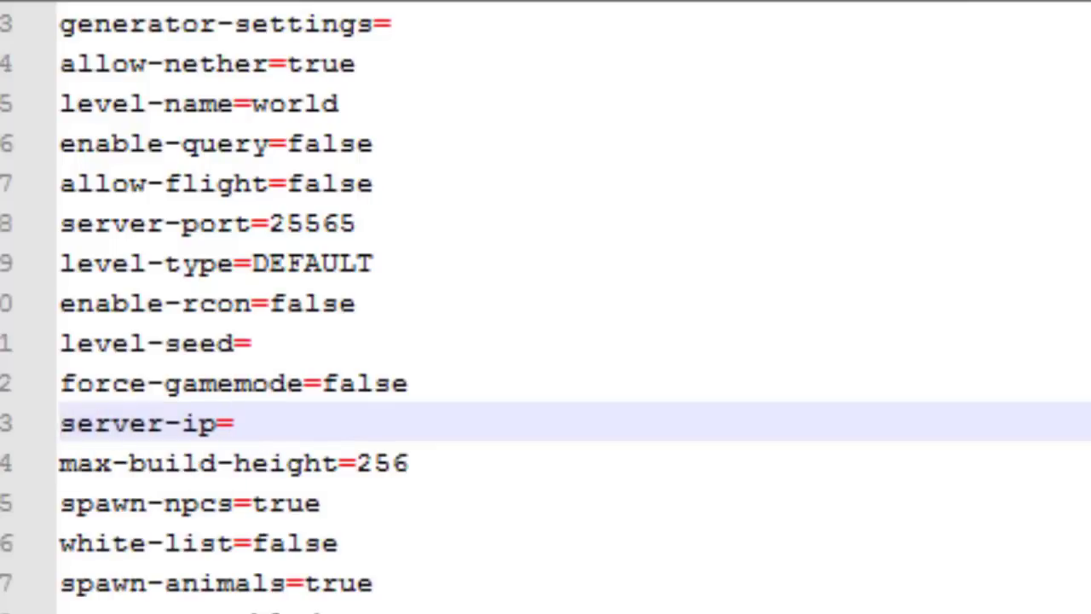
click(1082, 607)
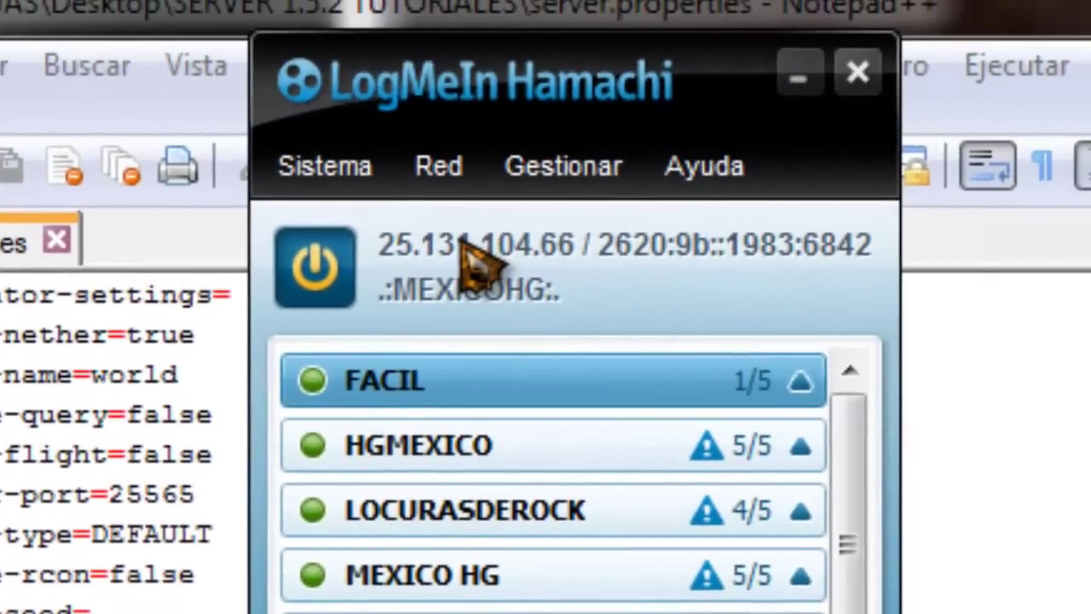
right_click(463, 245)
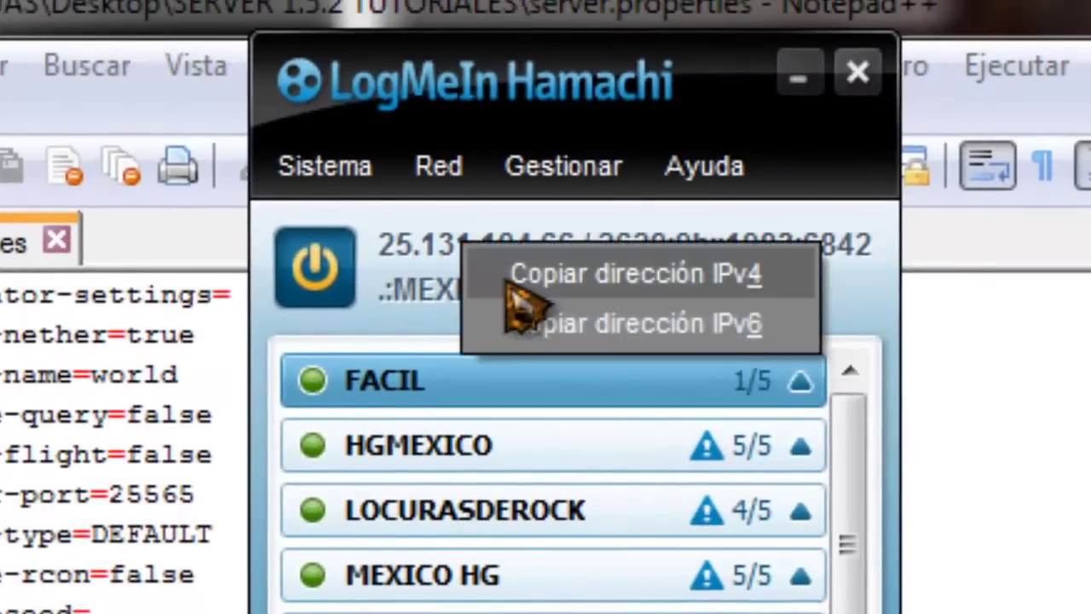
click(713, 281)
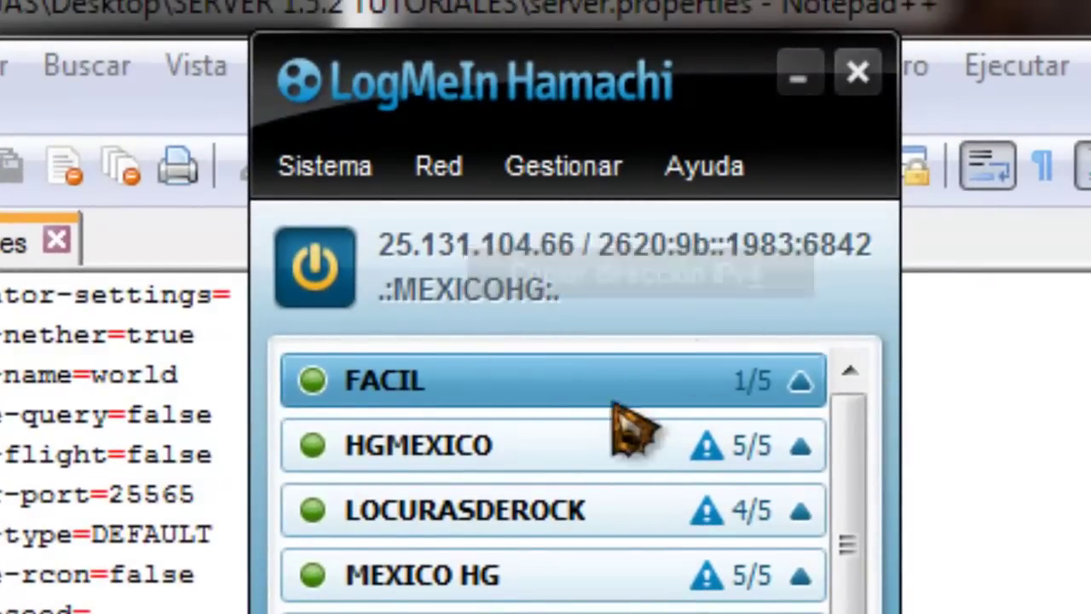
click(858, 73)
text(25.131.104.66)
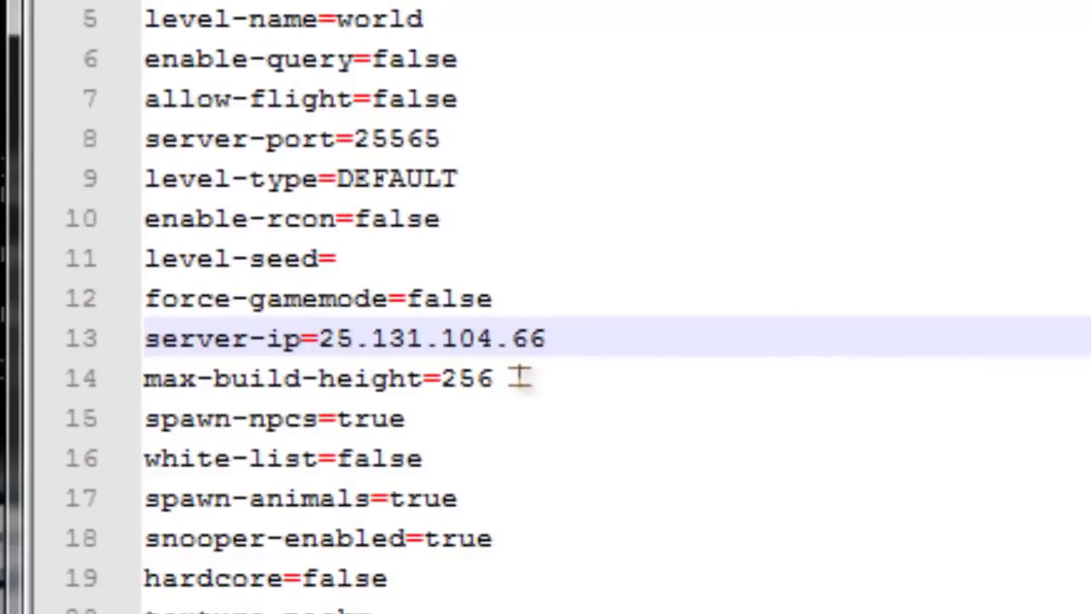
Go past max-build-height, spawn-npcs and white-list, then set online-mode to false and max-players to 2
click(516, 378)
click(443, 421)
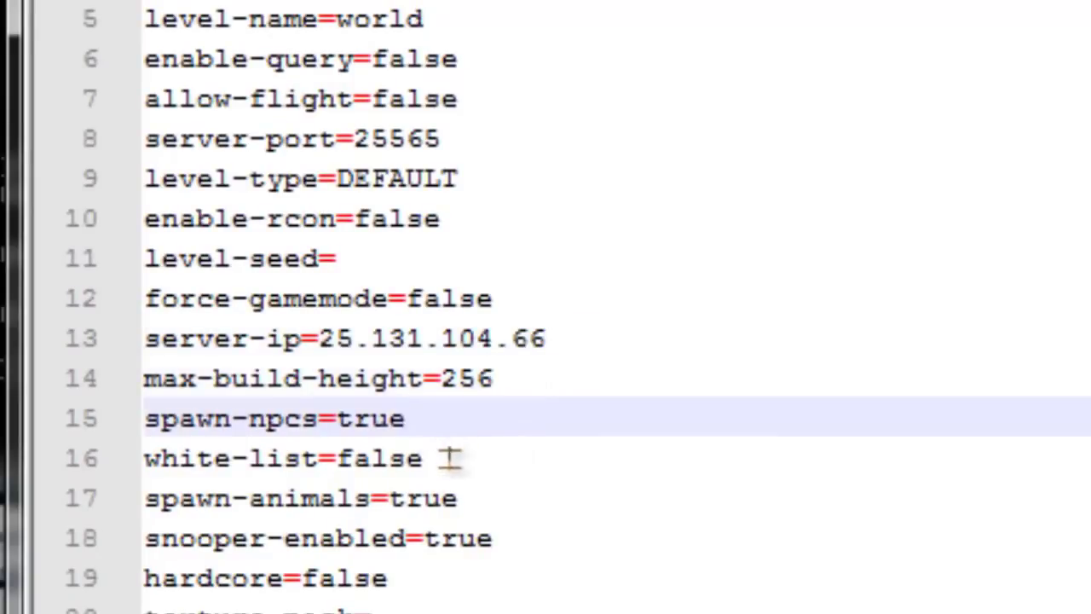
click(449, 457)
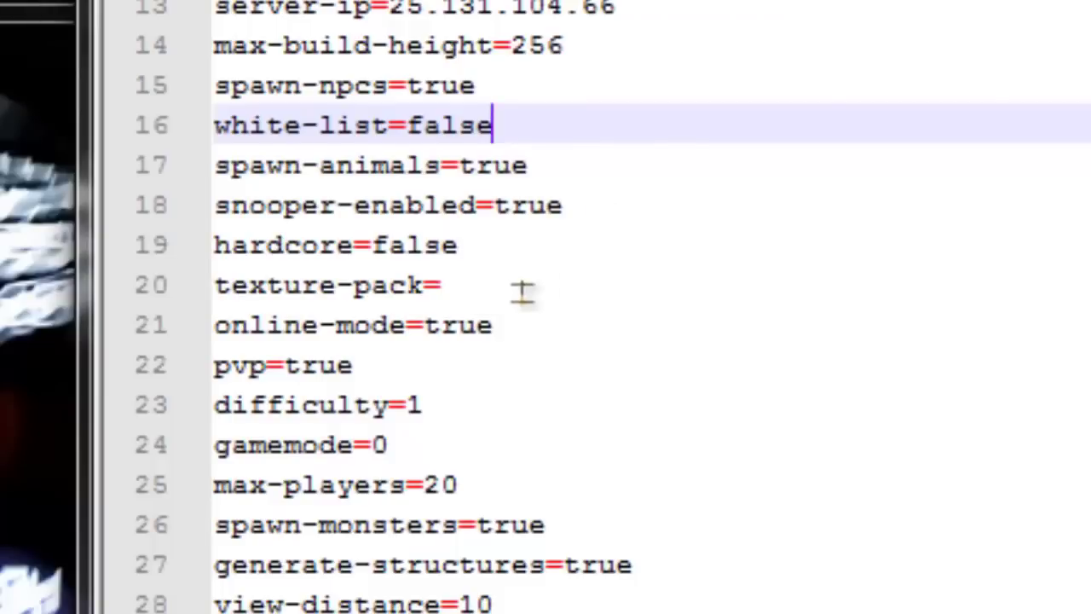
click(497, 323)
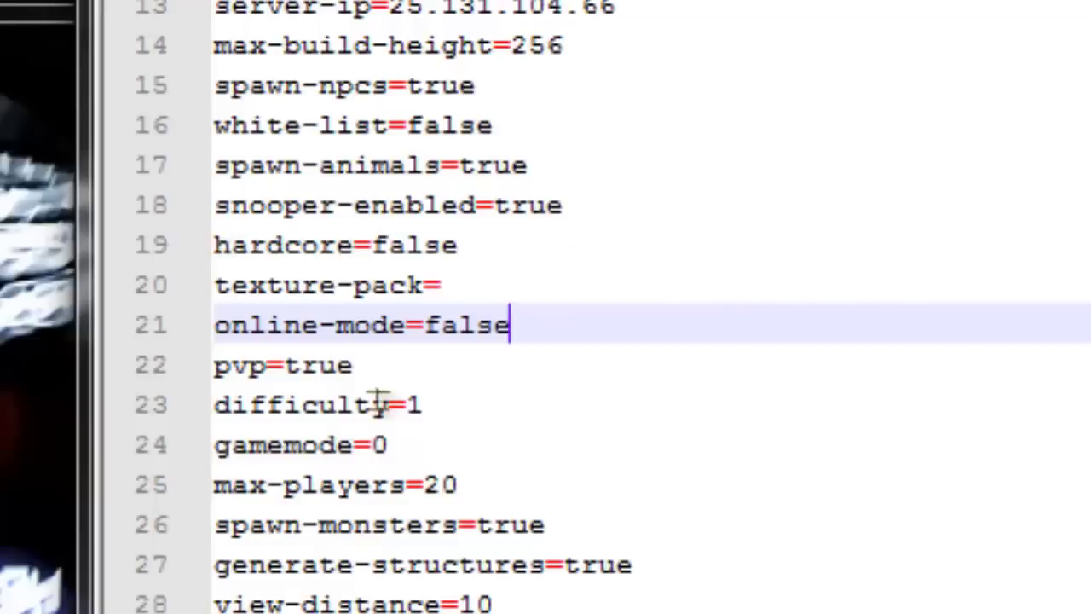
click(480, 483)
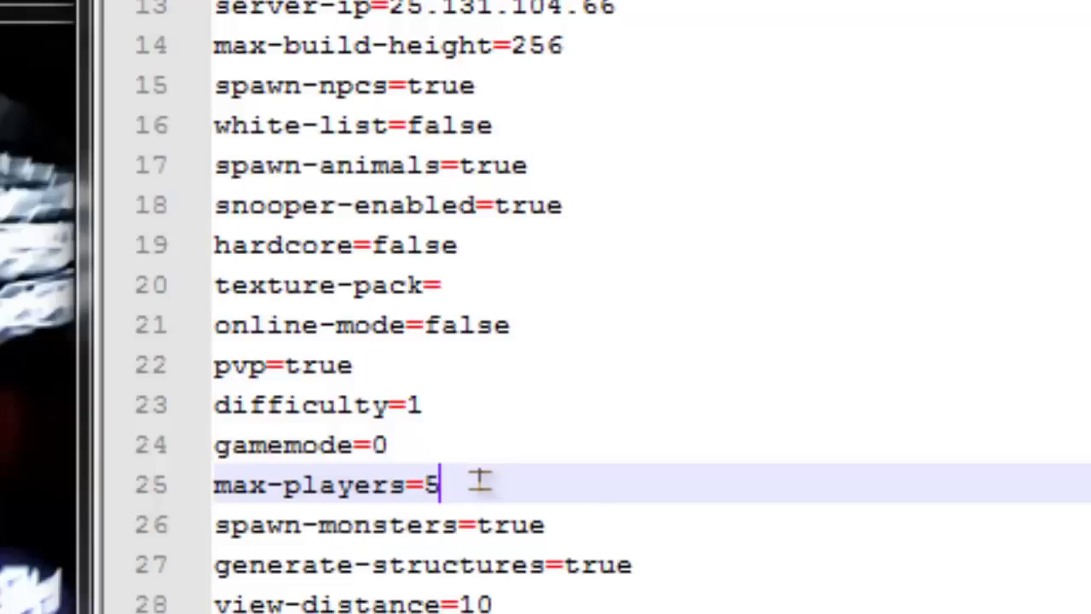
key(BackSpace)
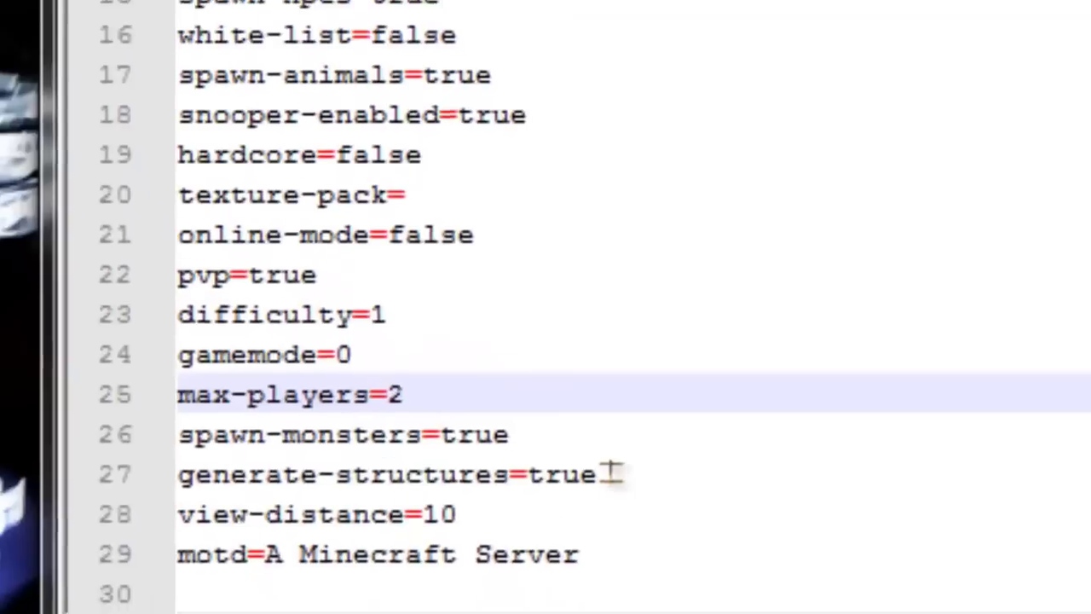
Review the generate-structures setting and highlight the view-distance line near the end of server.properties
click(643, 559)
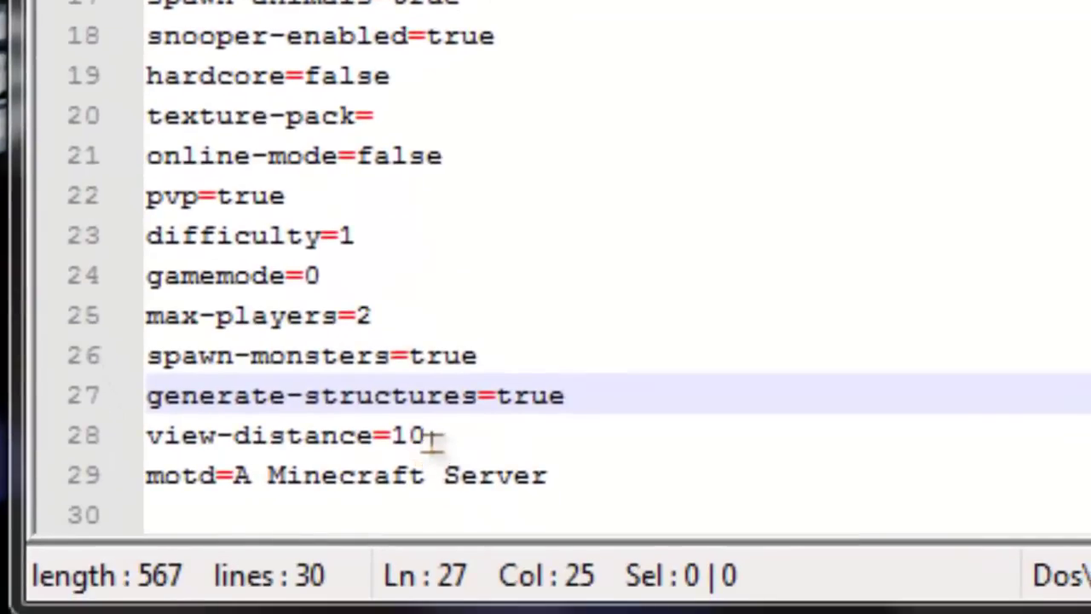
click(494, 598)
shift+click(134, 447)
click(438, 433)
drag(438, 434, 162, 439)
click(430, 438)
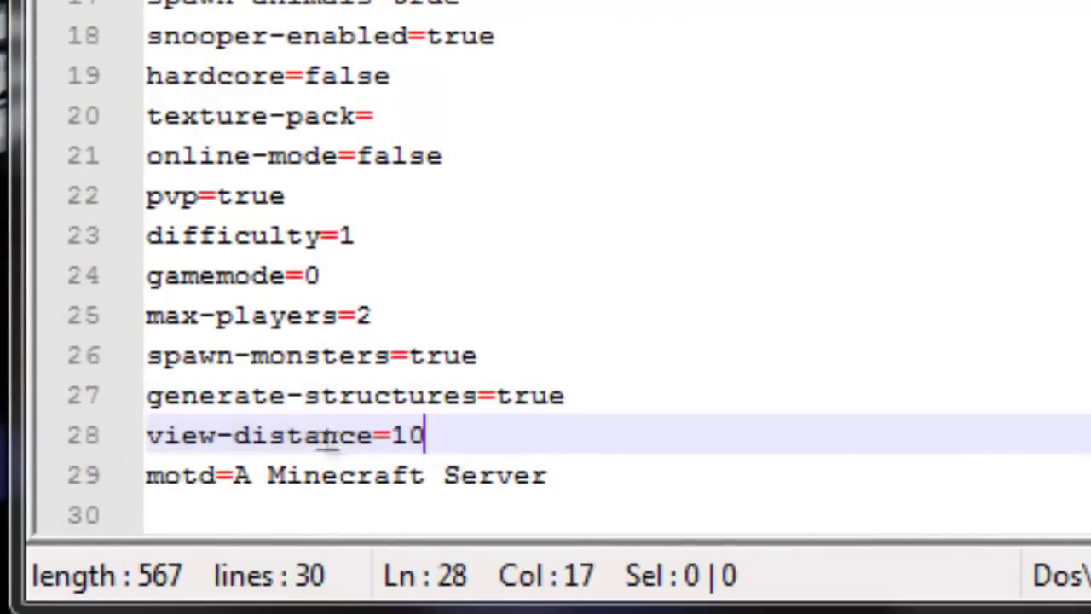
Set view-distance to 3 in server.properties
shift+click(137, 445)
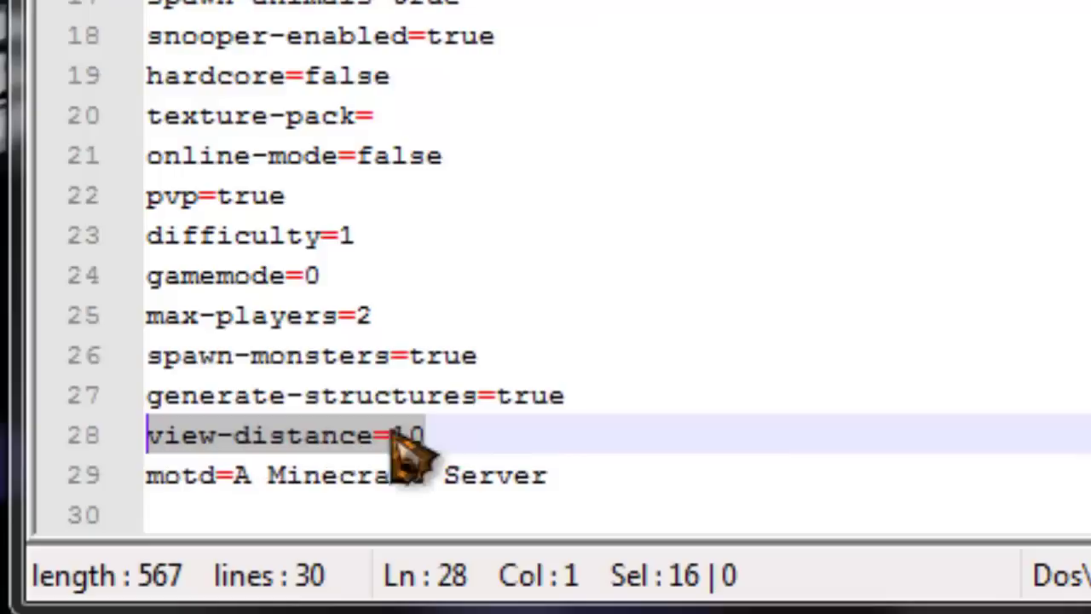
click(439, 435)
drag(438, 434, 162, 436)
click(434, 437)
drag(434, 437, 143, 434)
click(444, 435)
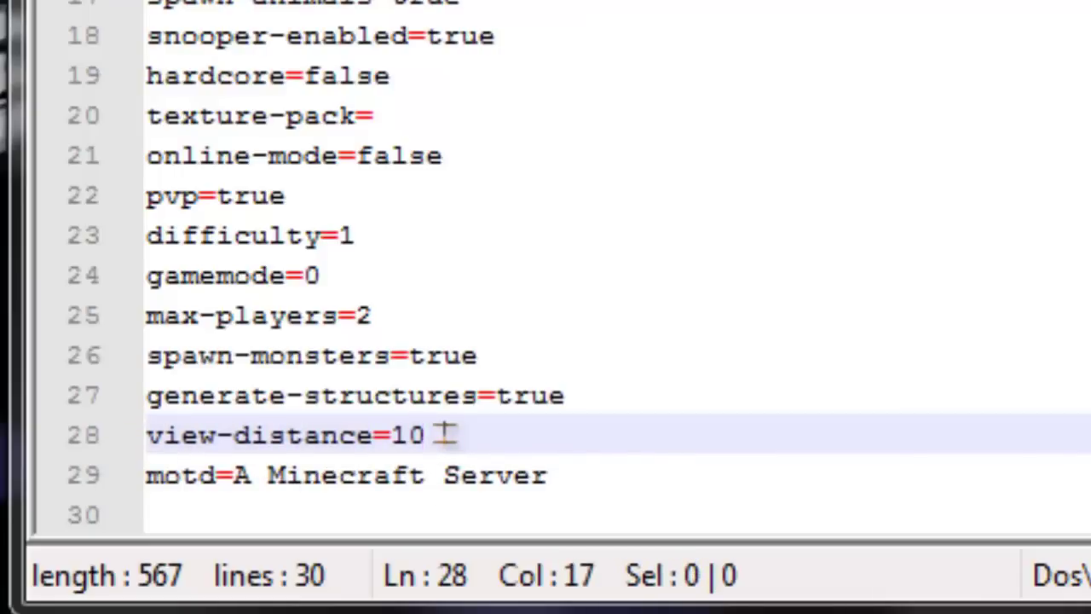
key(BackSpace)
key(BackSpace)
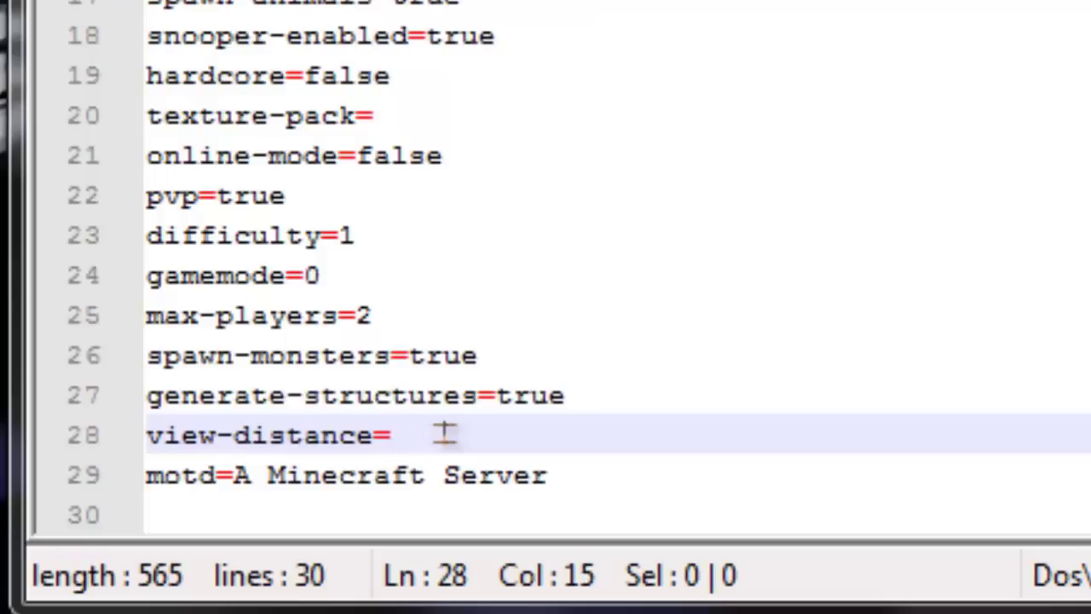
text(3)
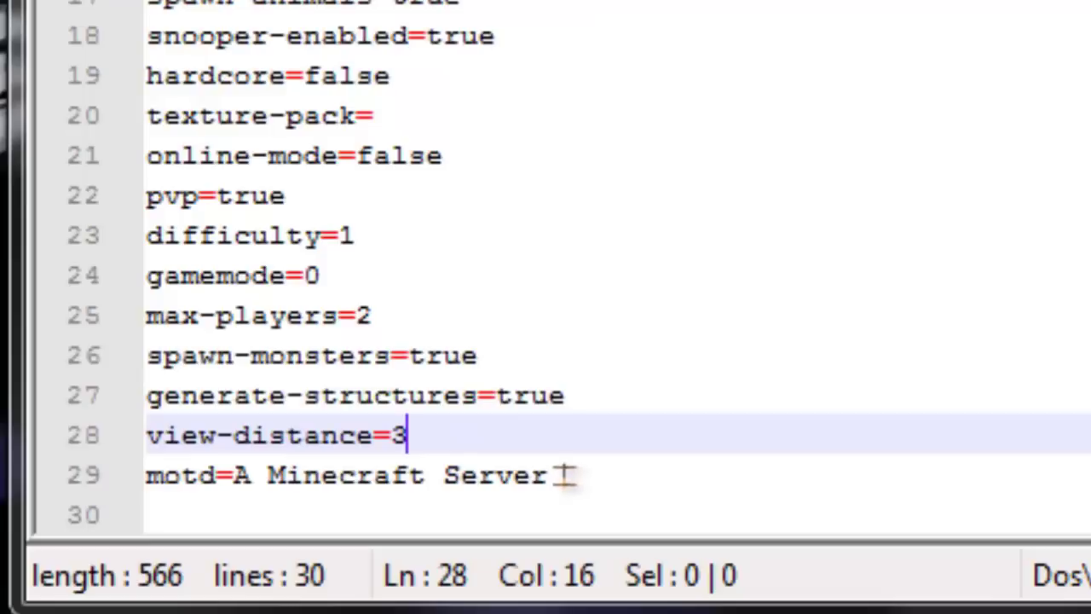
Highlight the motd line to review the server message text, leaving it as is
drag(560, 475, 242, 475)
drag(554, 483, 139, 478)
mouse_move(234, 475)
mouse_down()
mouse_move(560, 486)
mouse_move(558, 472)
mouse_move(146, 474)
mouse_move(394, 473)
mouse_move(250, 482)
mouse_up()
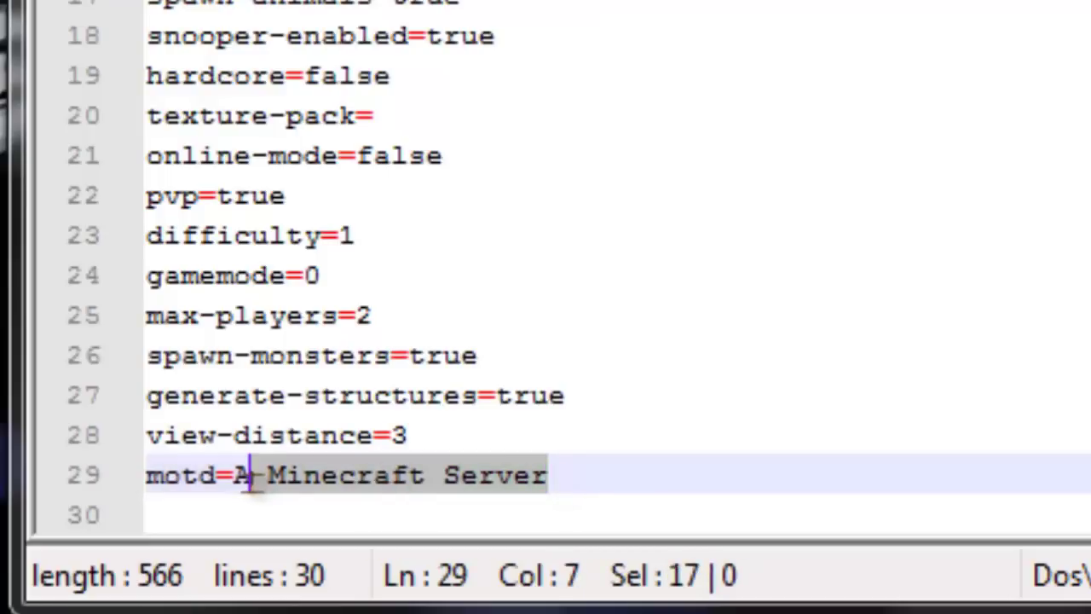
click(585, 479)
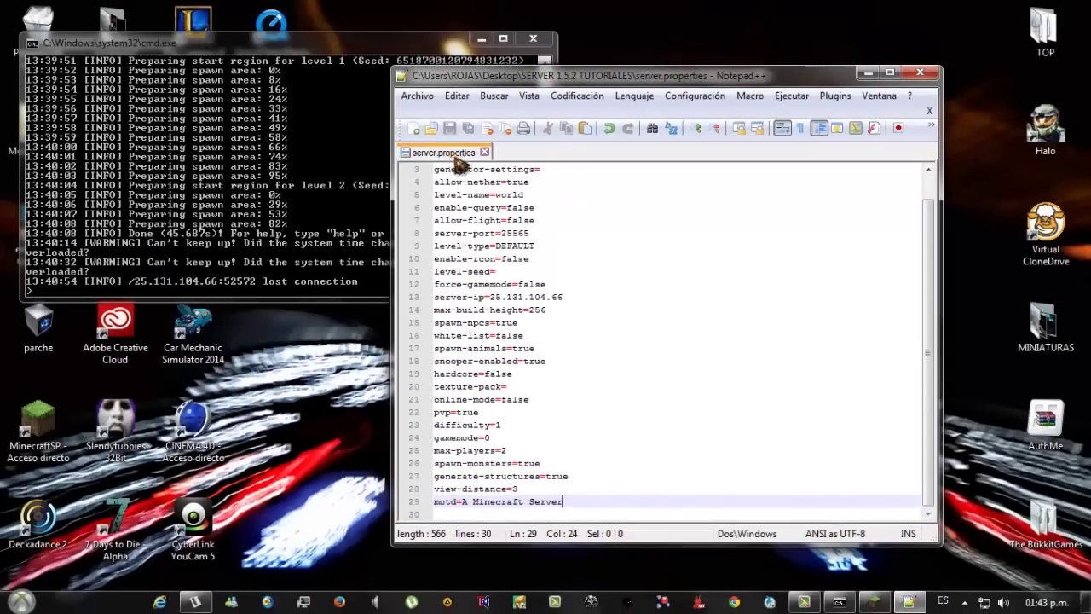
Run the reload command in the server console and go back to the server.properties window
click(327, 198)
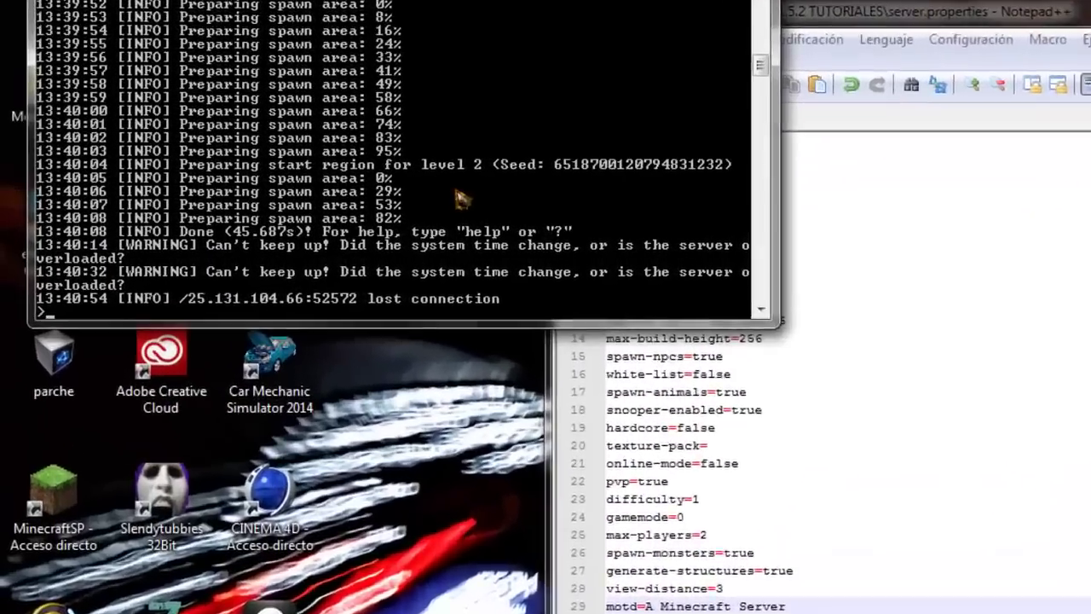
text(reload)
key(Return)
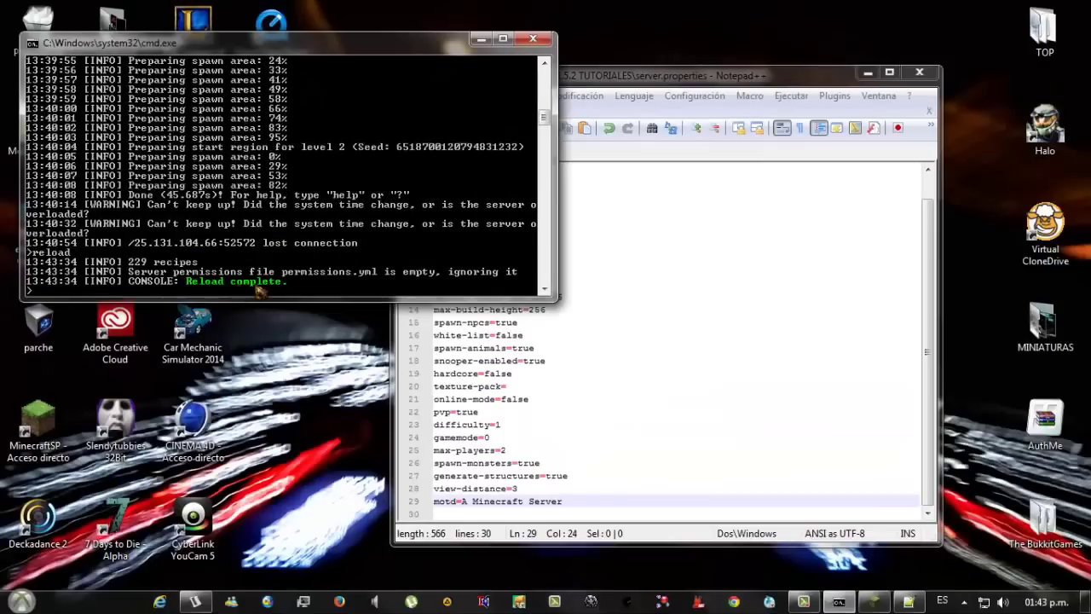
click(690, 82)
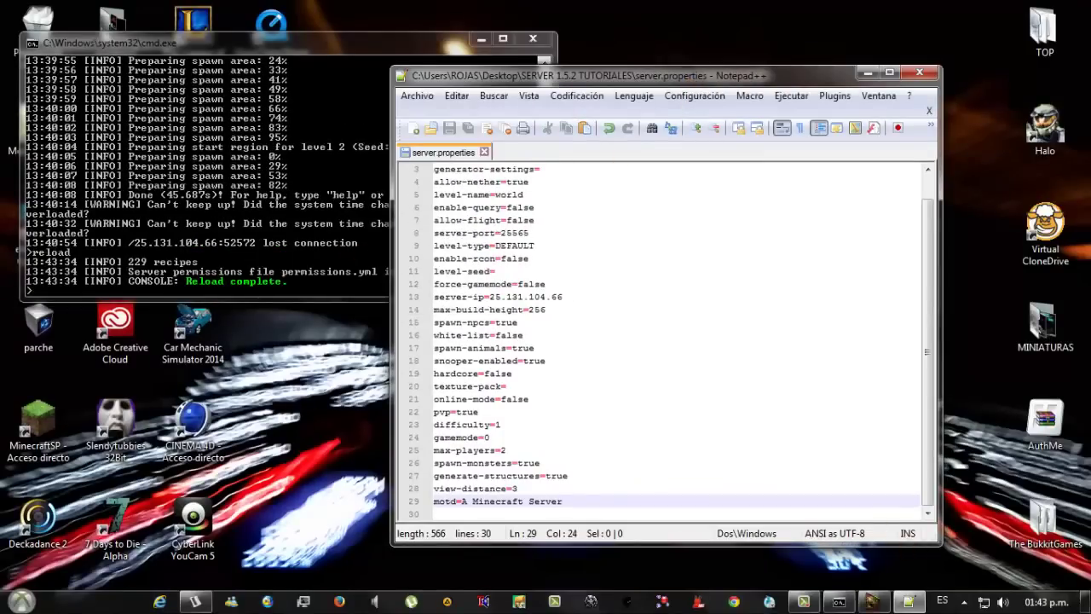
Switch to Minecraft and add a multiplayer server with the address 25.131.104.66
click(875, 602)
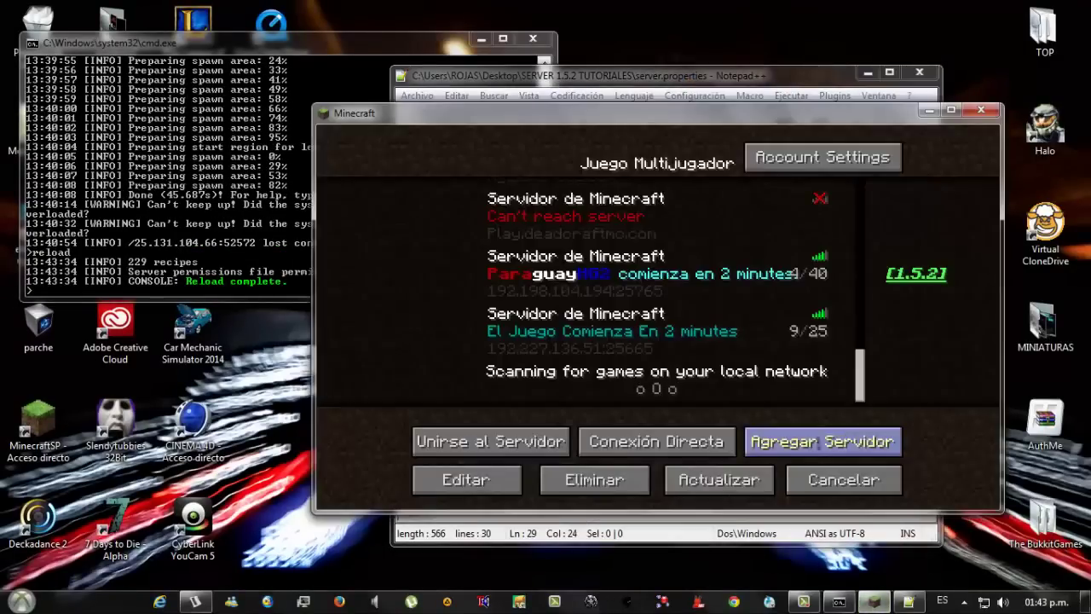
click(814, 450)
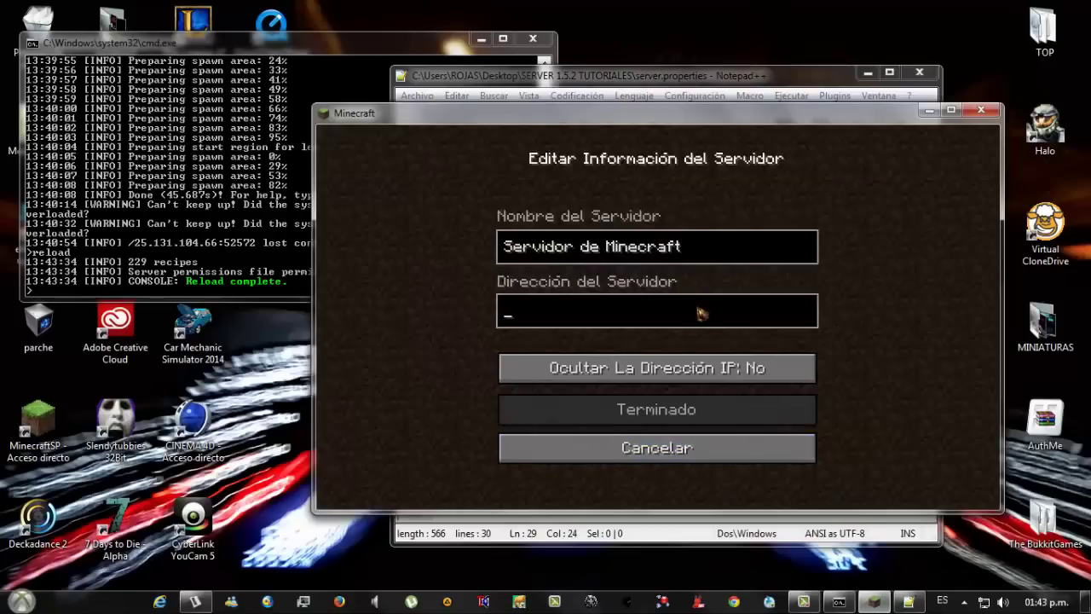
click(699, 314)
text(25.131.104.66)
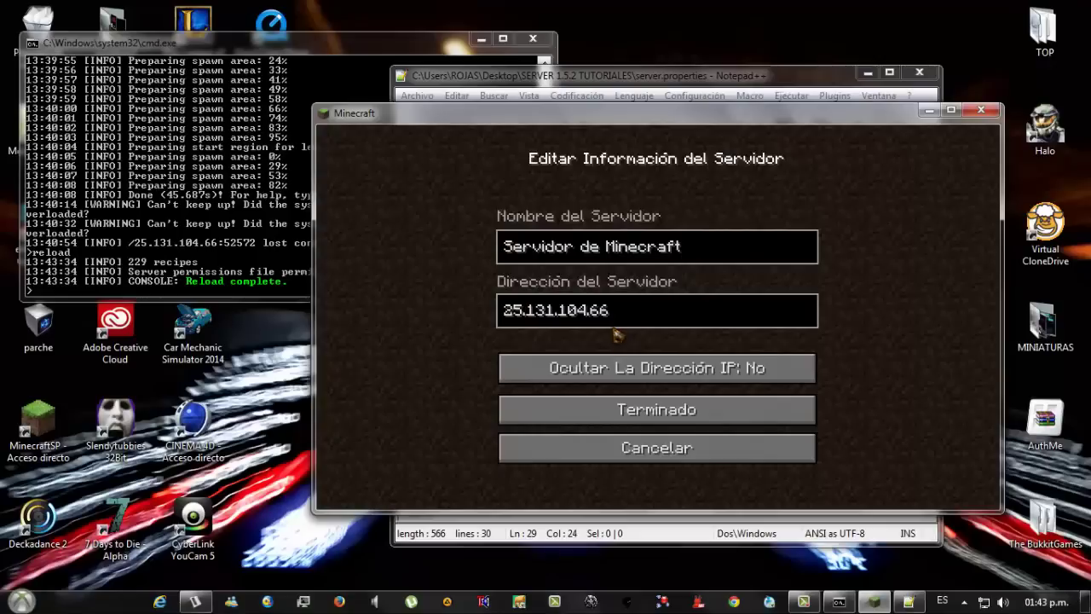
click(641, 414)
scroll(687, 319, down, 1)
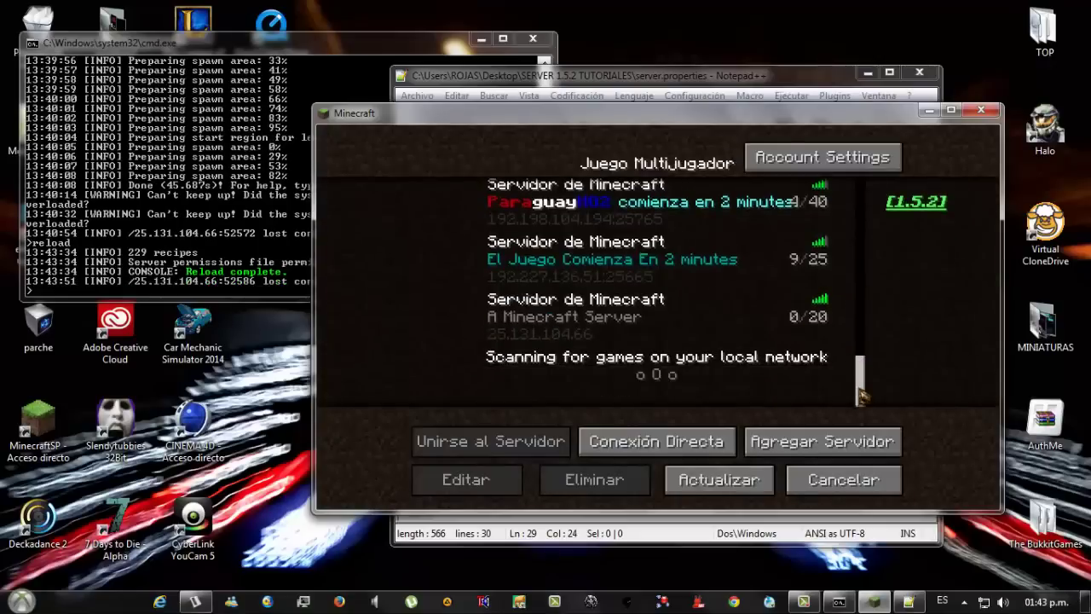
Join the 25.131.104.66 server and shift the console and Minecraft windows apart so both can be watched
click(569, 326)
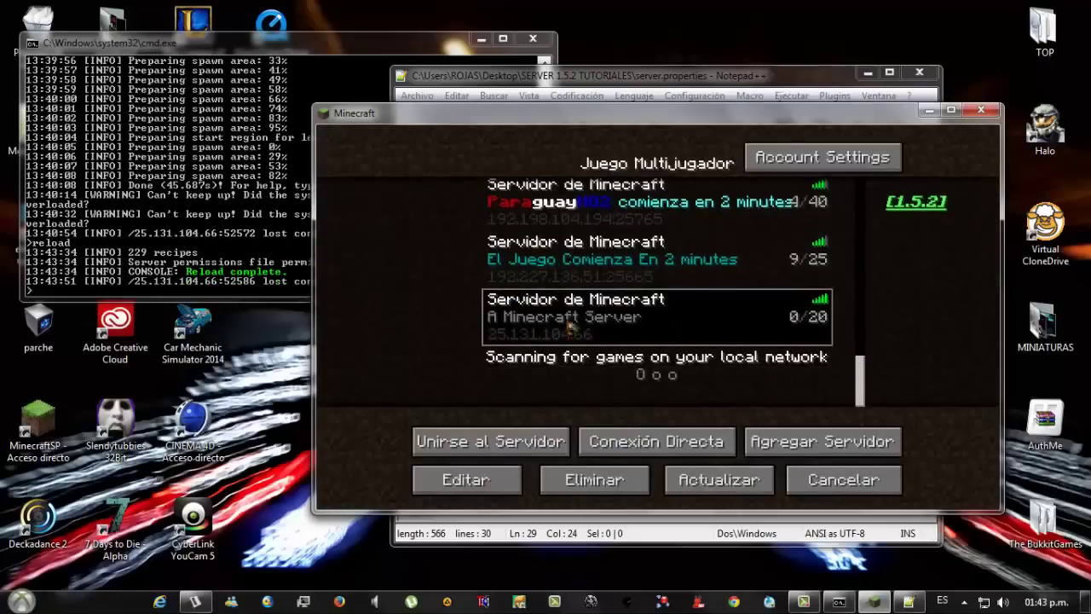
click(526, 445)
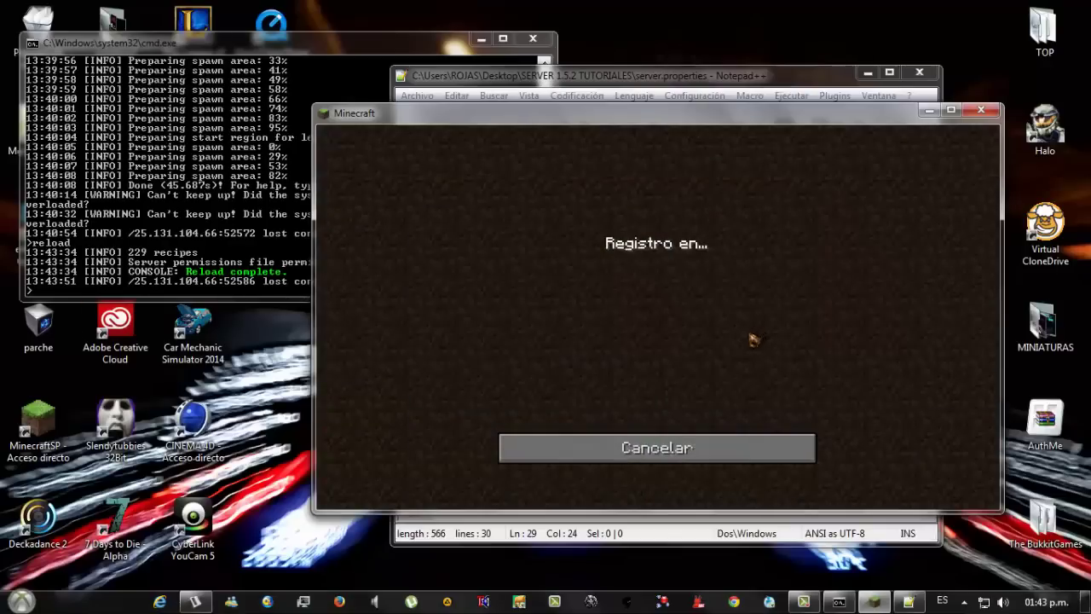
drag(293, 46, 297, 39)
click(682, 128)
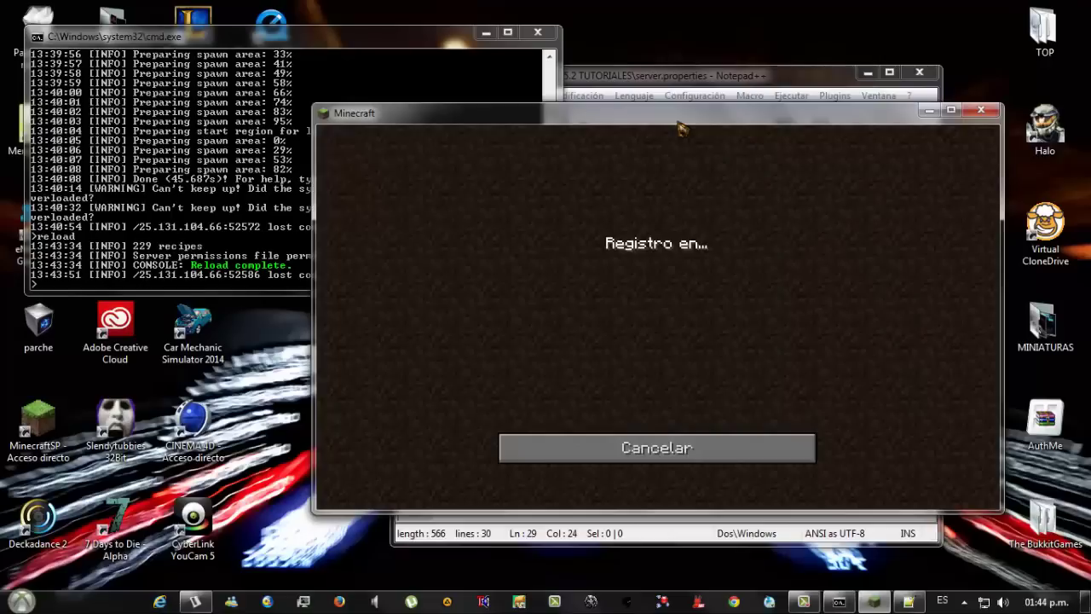
drag(689, 148, 742, 102)
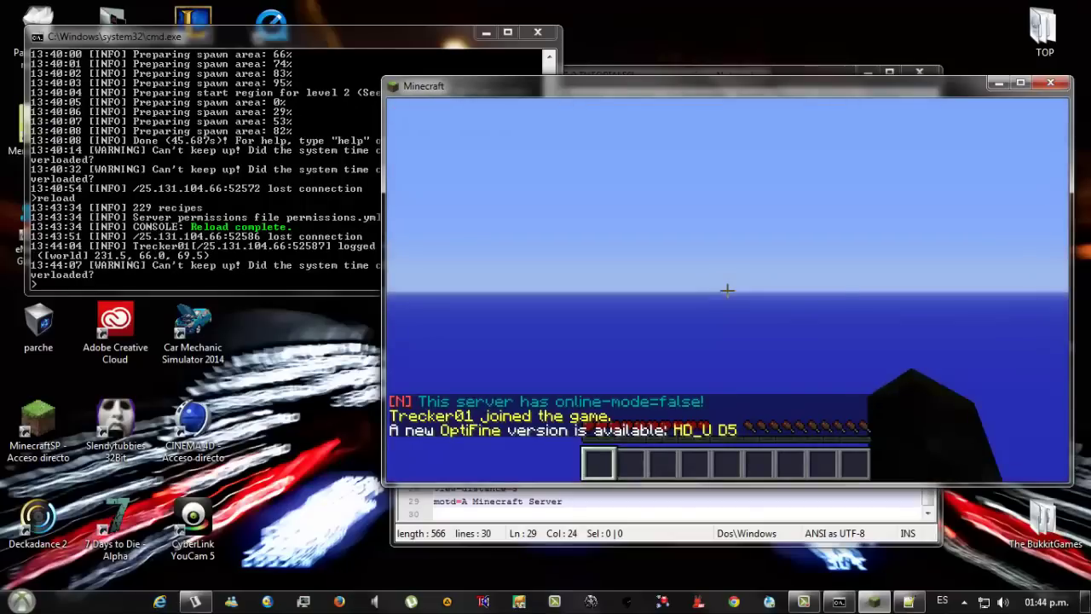
Set Minecraft's render distance to Tiny, turn the sound off, and return to the game
key(Tab)
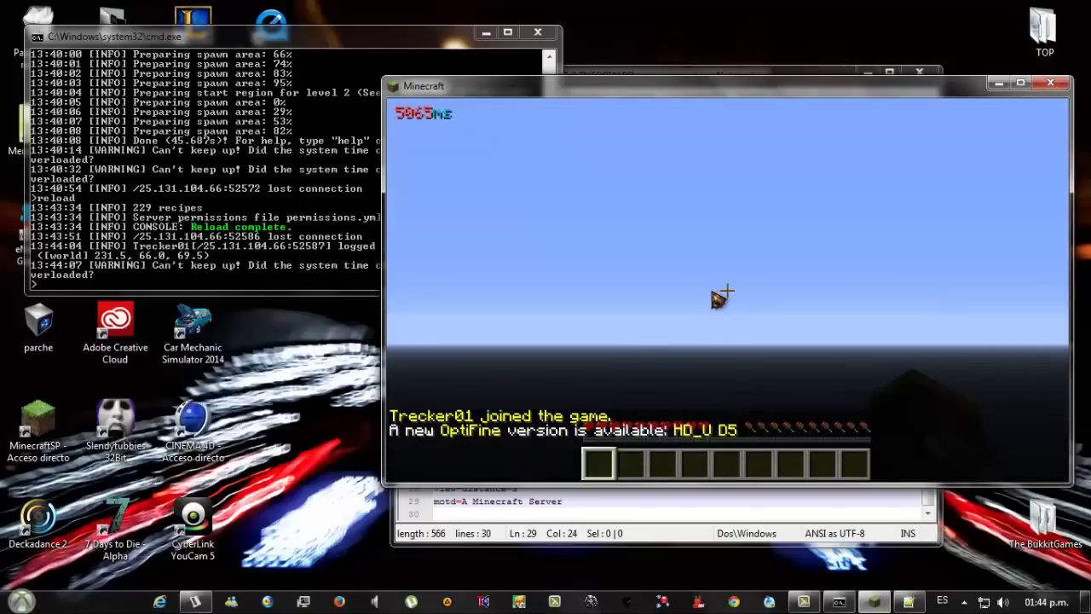
key(Escape)
click(670, 339)
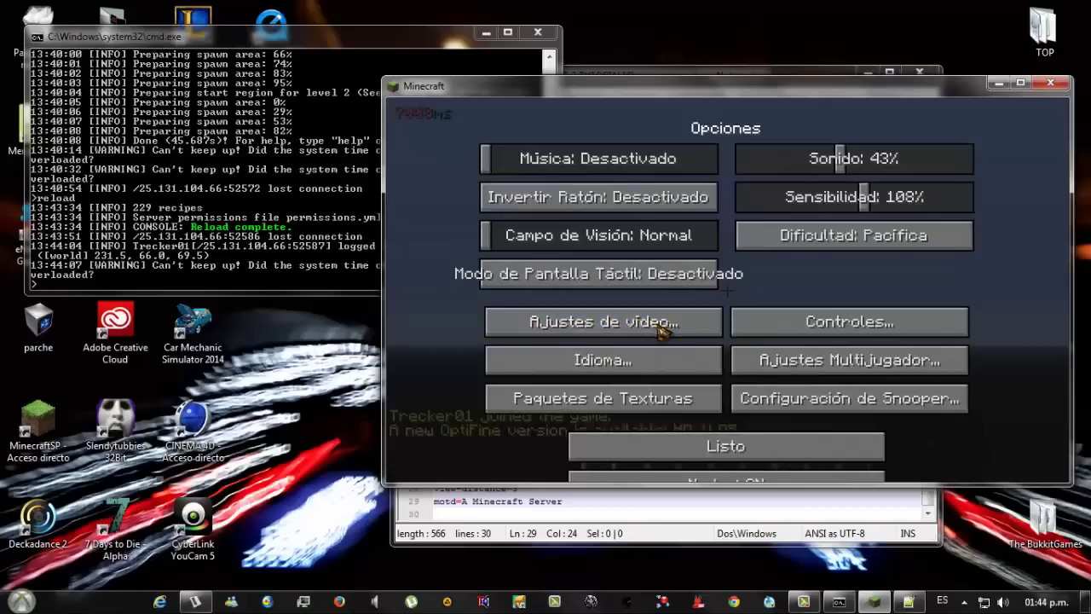
click(603, 321)
click(746, 166)
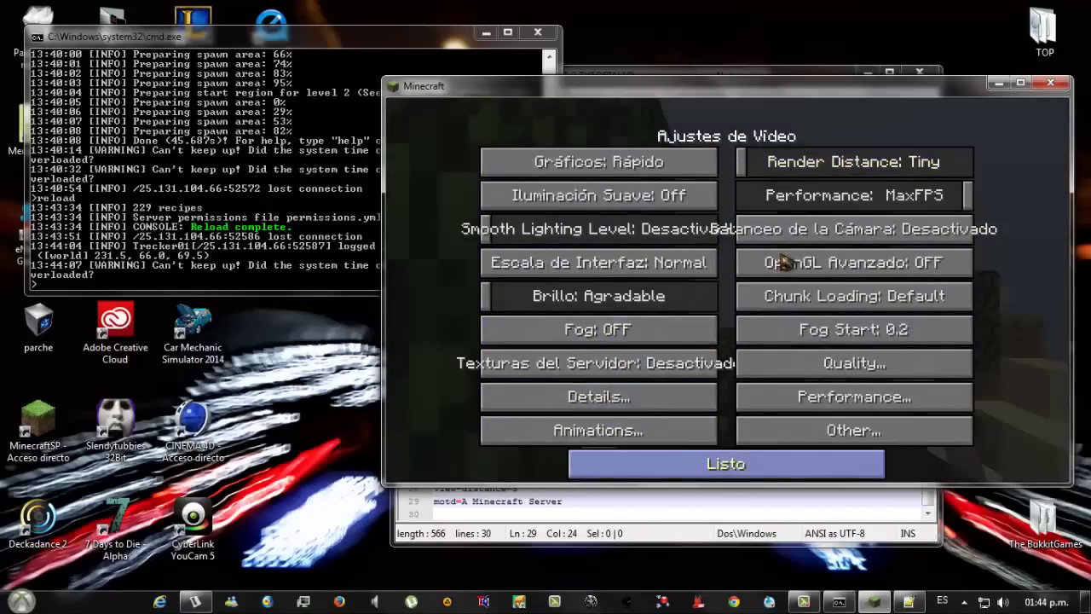
click(725, 464)
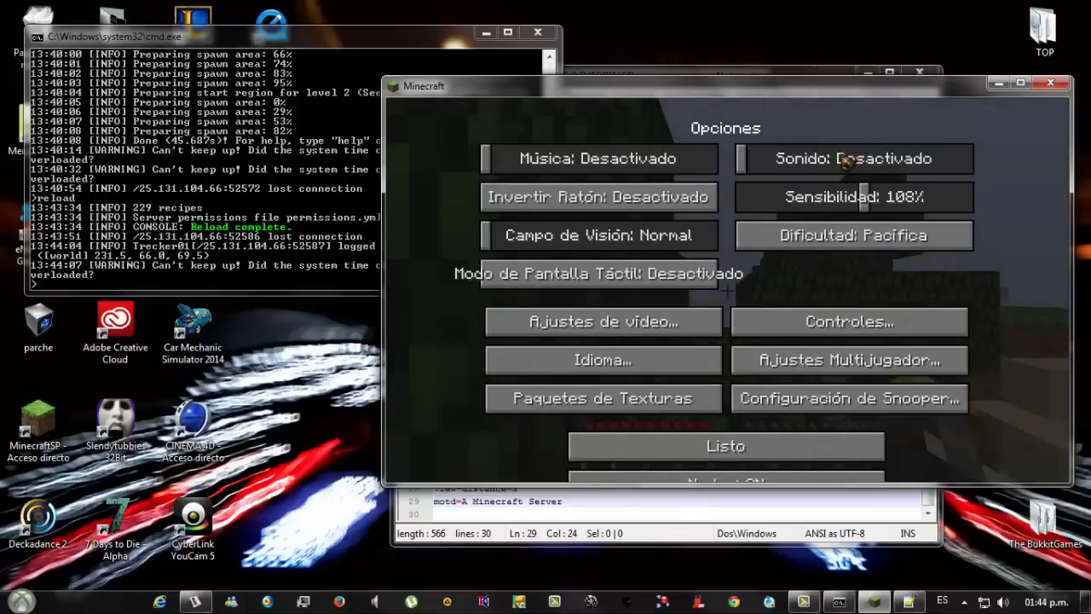
drag(738, 169, 750, 128)
key(Escape)
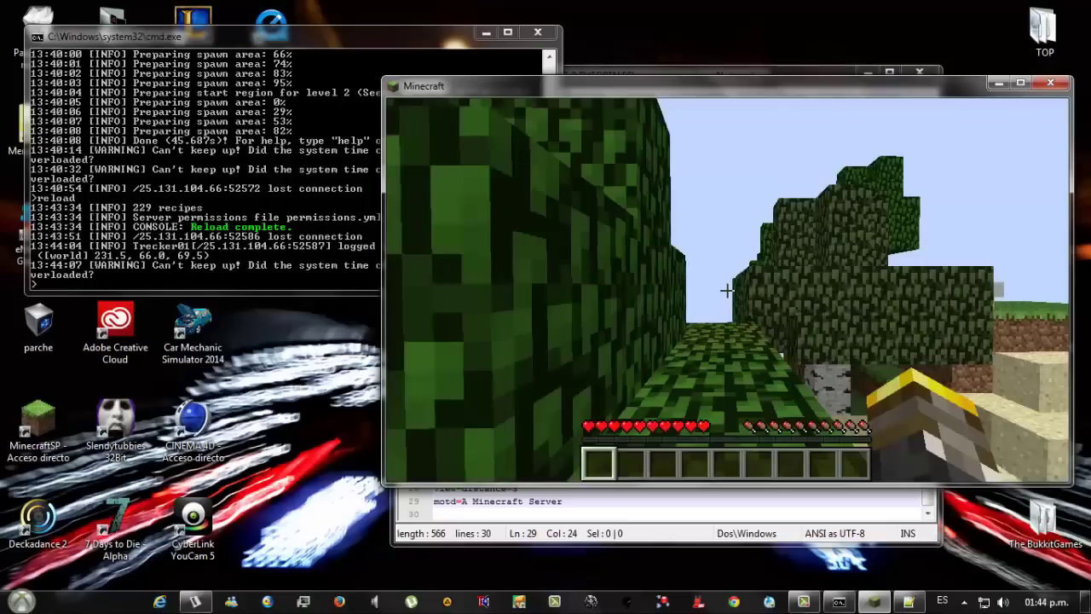
Walk through the server world, disconnect from the server, and close Minecraft
key(w)
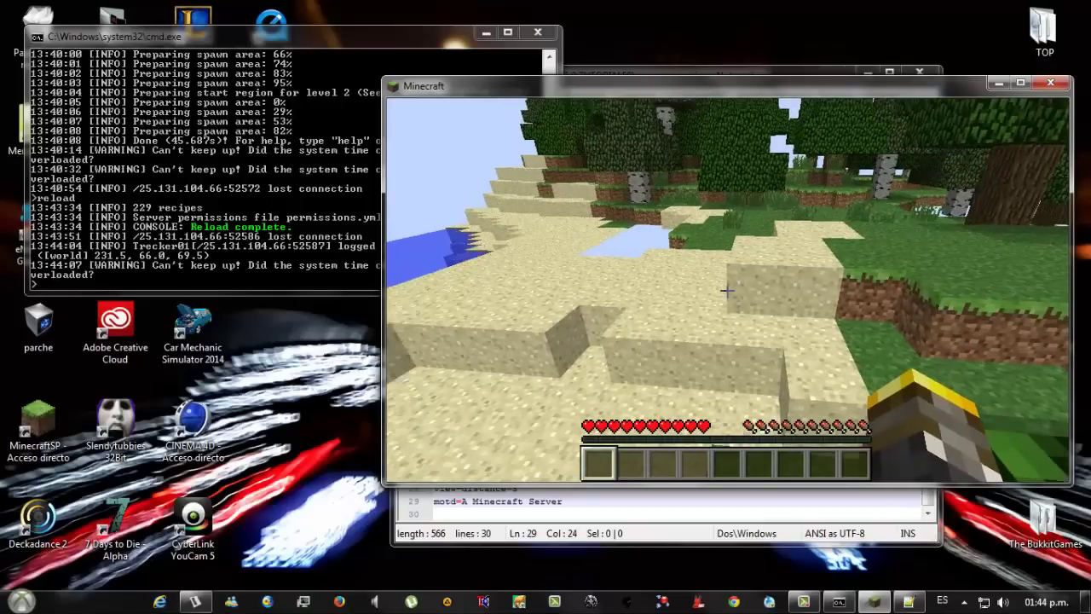
key(Escape)
click(731, 376)
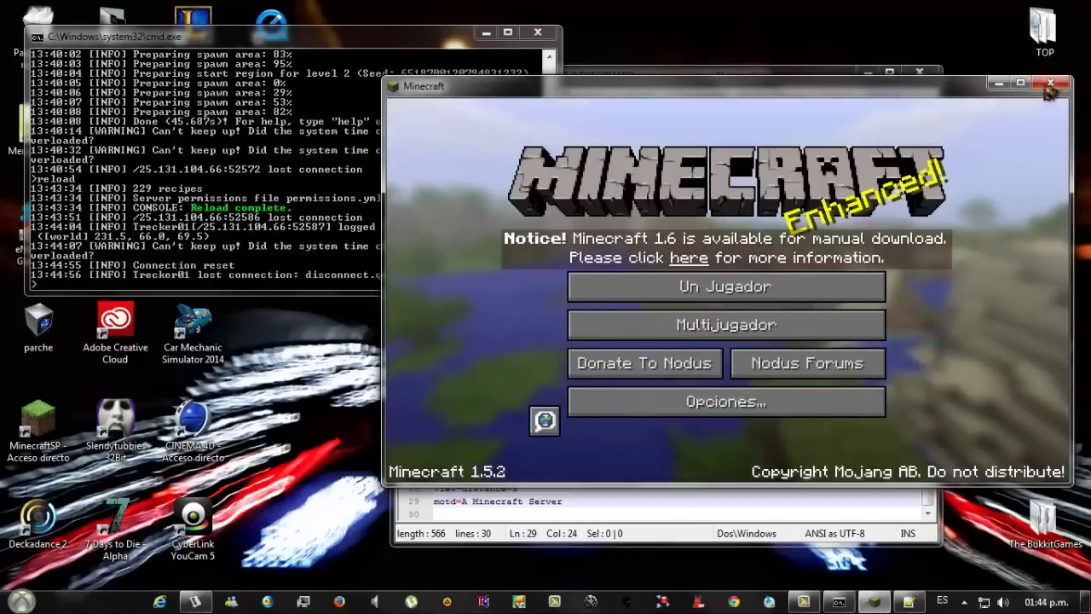
click(1051, 82)
Decline reloading server.properties in Notepad++ and close both the editor and the server console
click(857, 76)
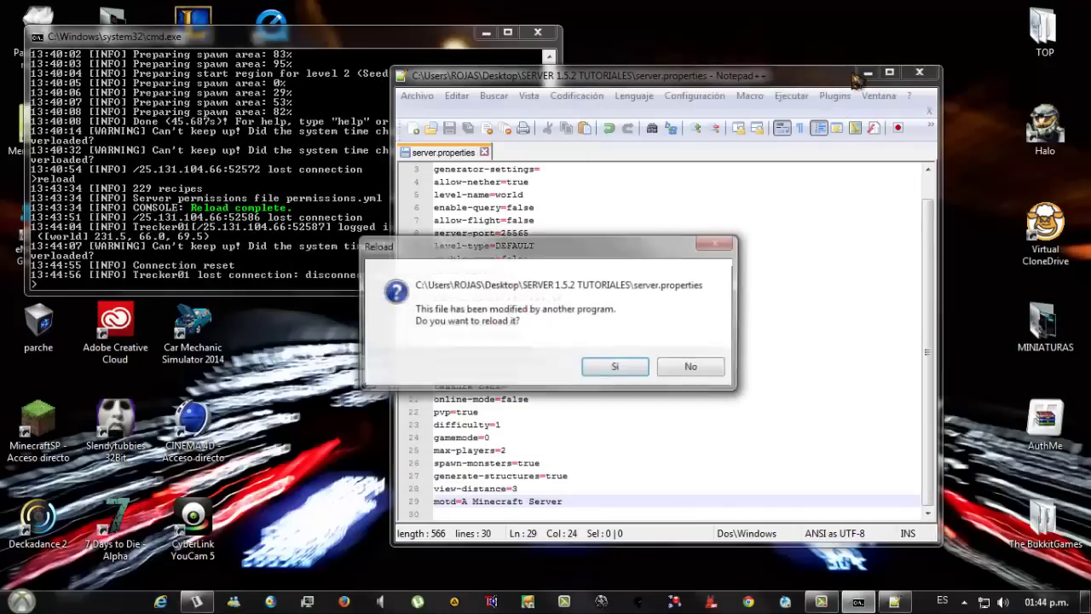
click(679, 366)
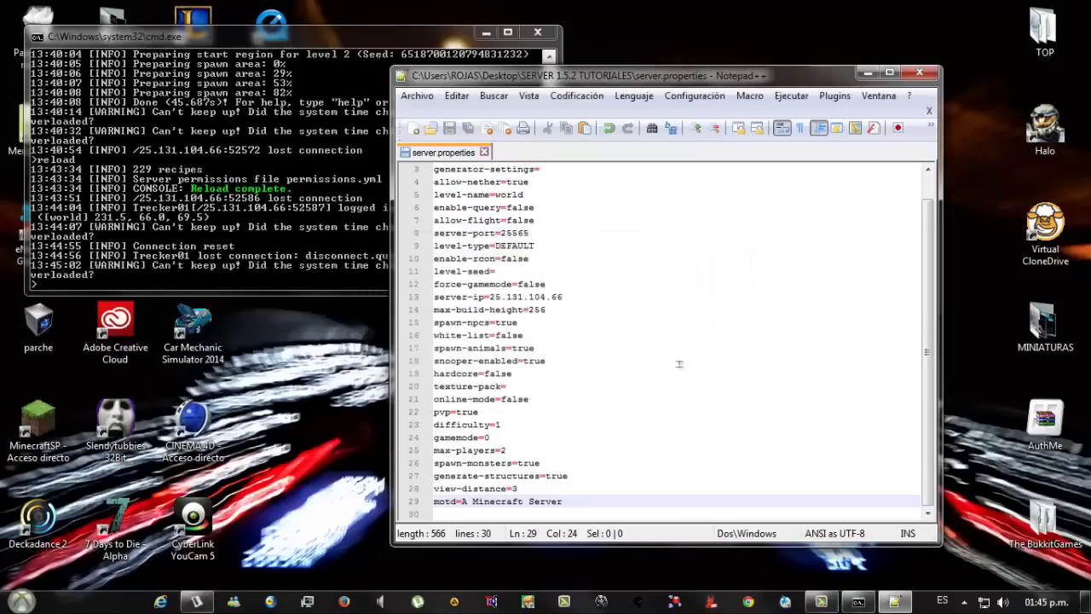
click(919, 75)
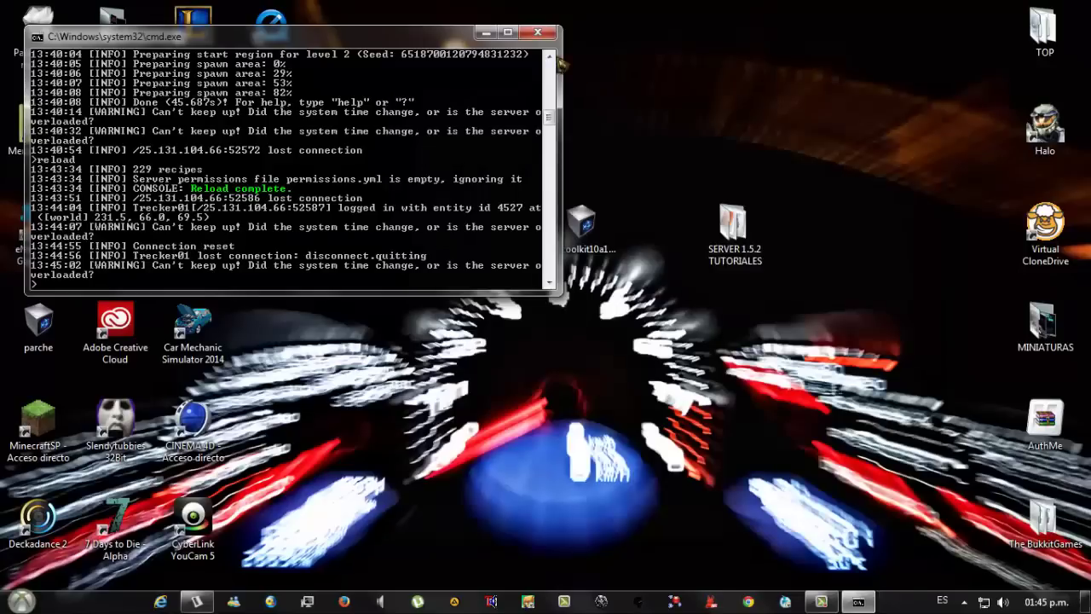
click(539, 34)
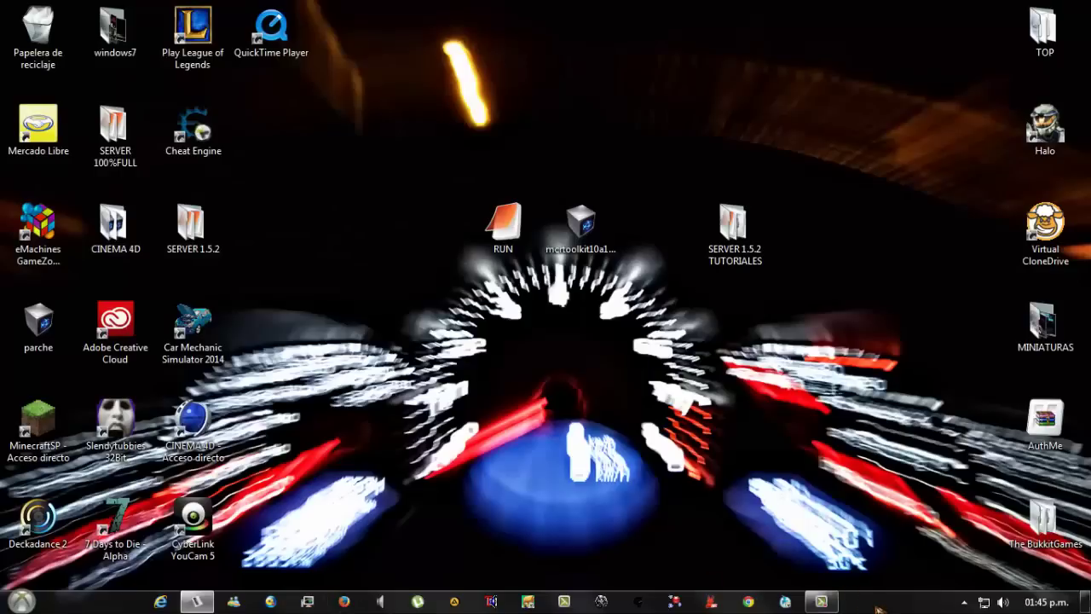
Check the running processes in Windows Task Manager for a leftover Java process, and close it
right_click(877, 605)
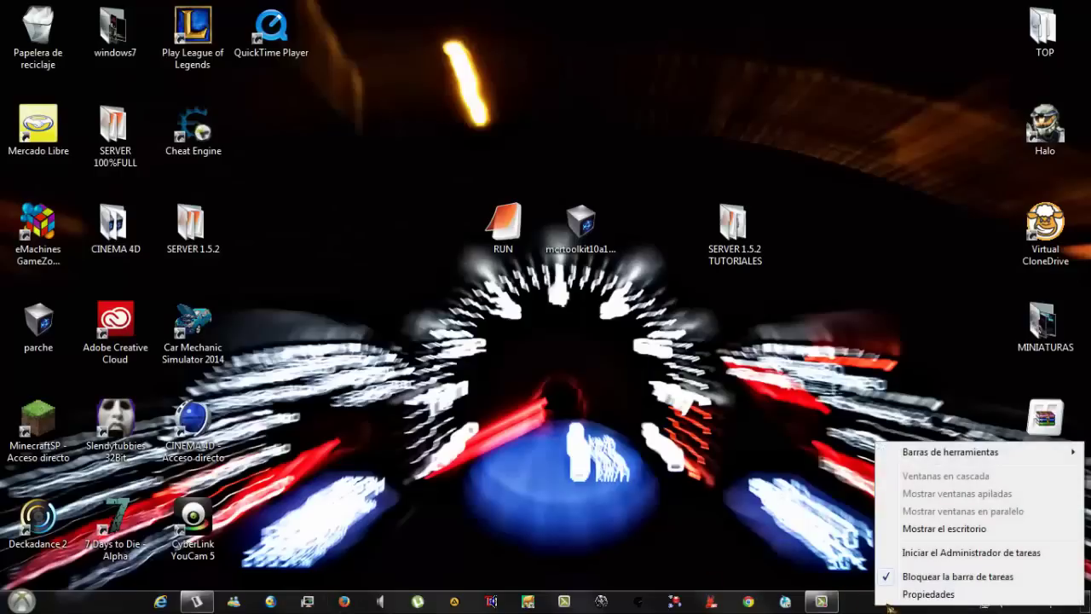
click(916, 554)
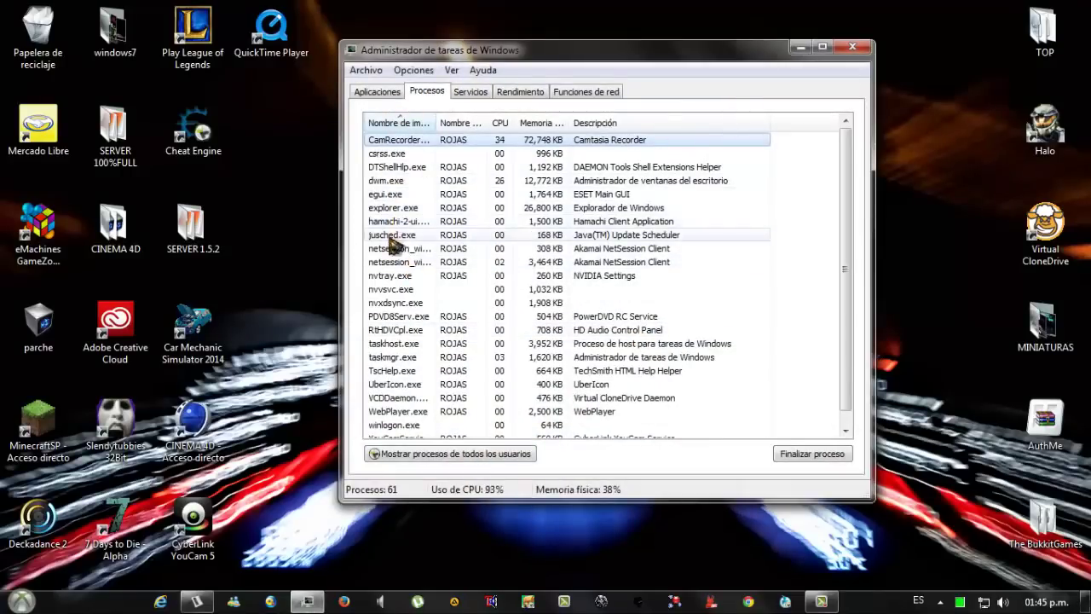
click(394, 332)
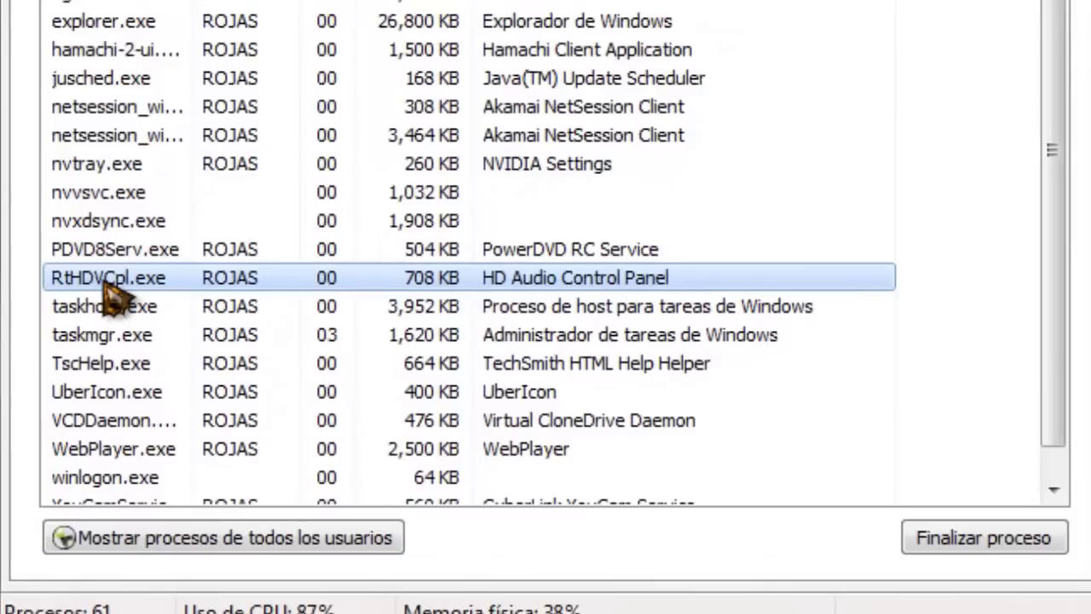
click(44, 227)
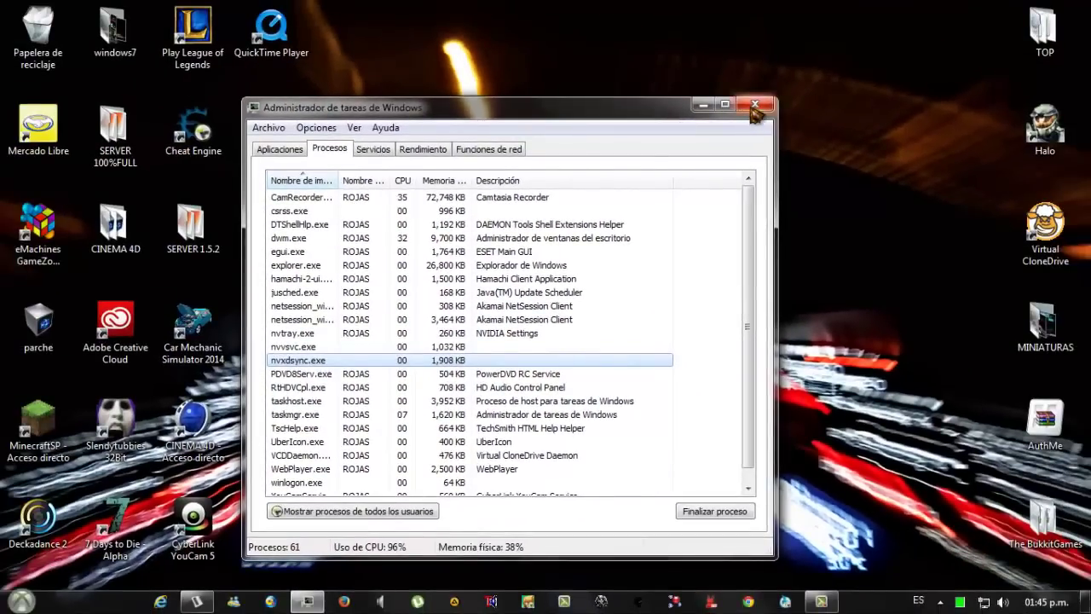
click(751, 105)
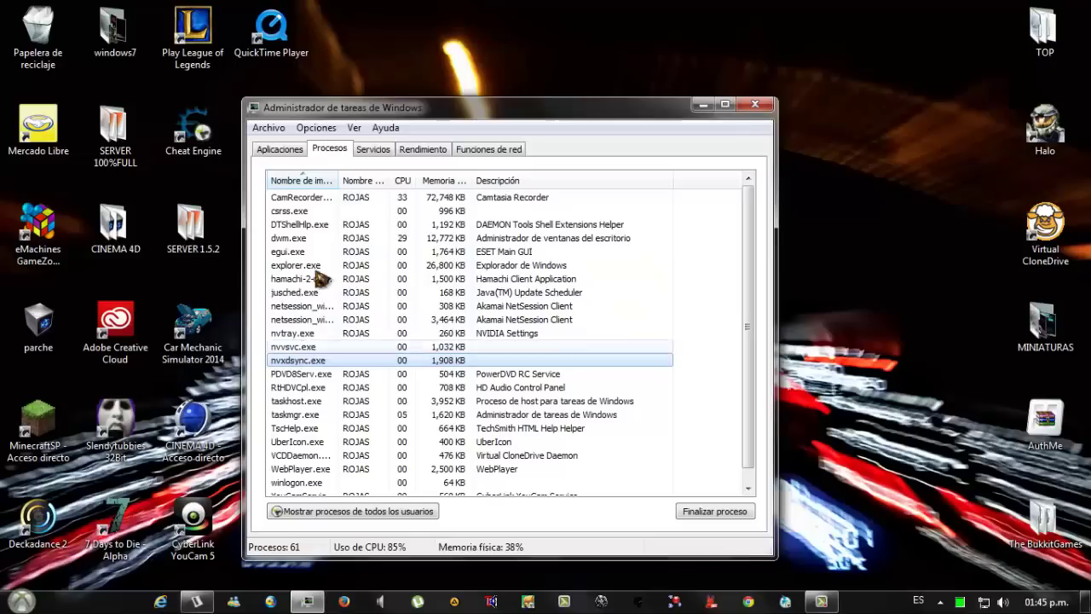
click(754, 104)
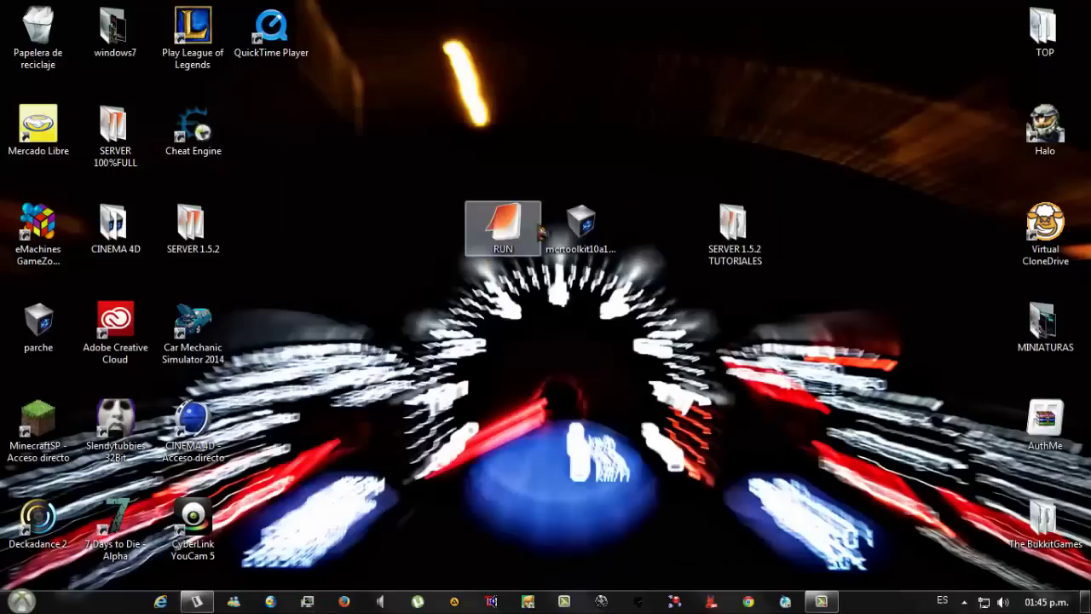
mouse_move(578, 238)
mouse_down()
mouse_move(577, 192)
mouse_move(577, 239)
mouse_up()
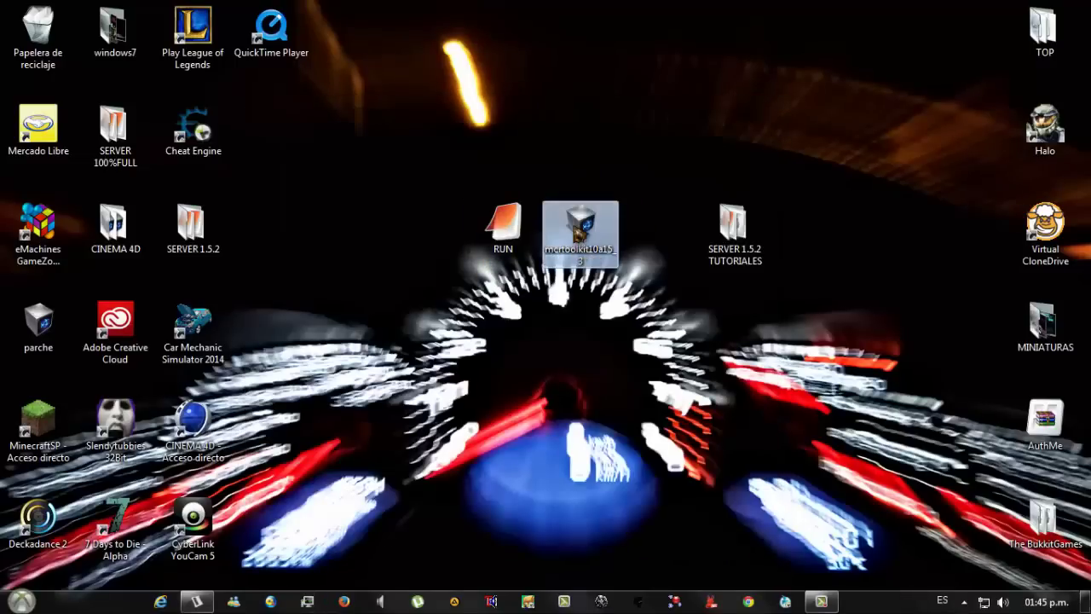
double_click(581, 230)
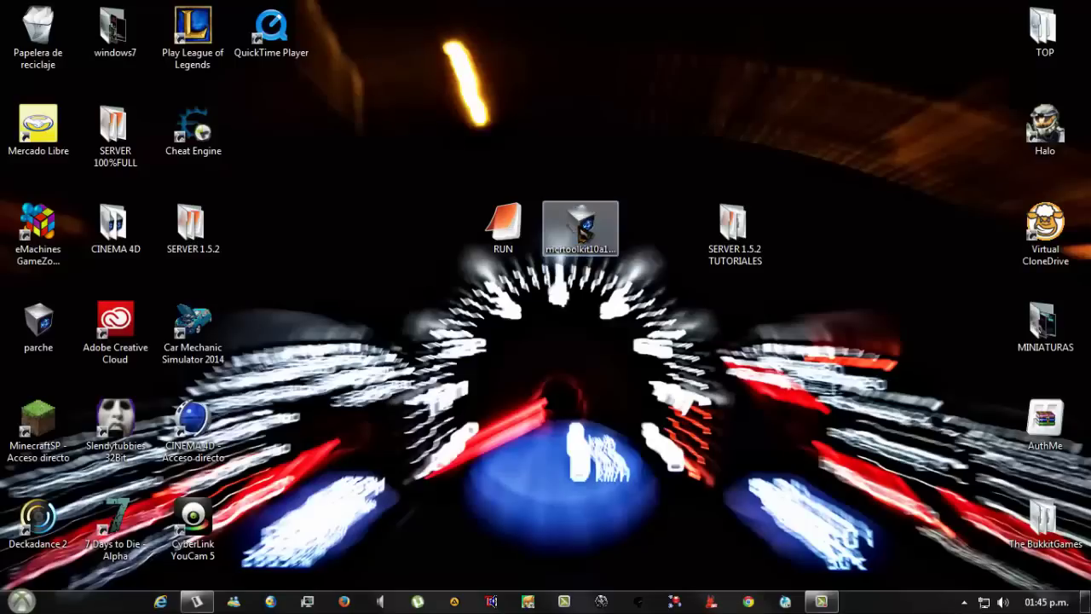
double_click(583, 231)
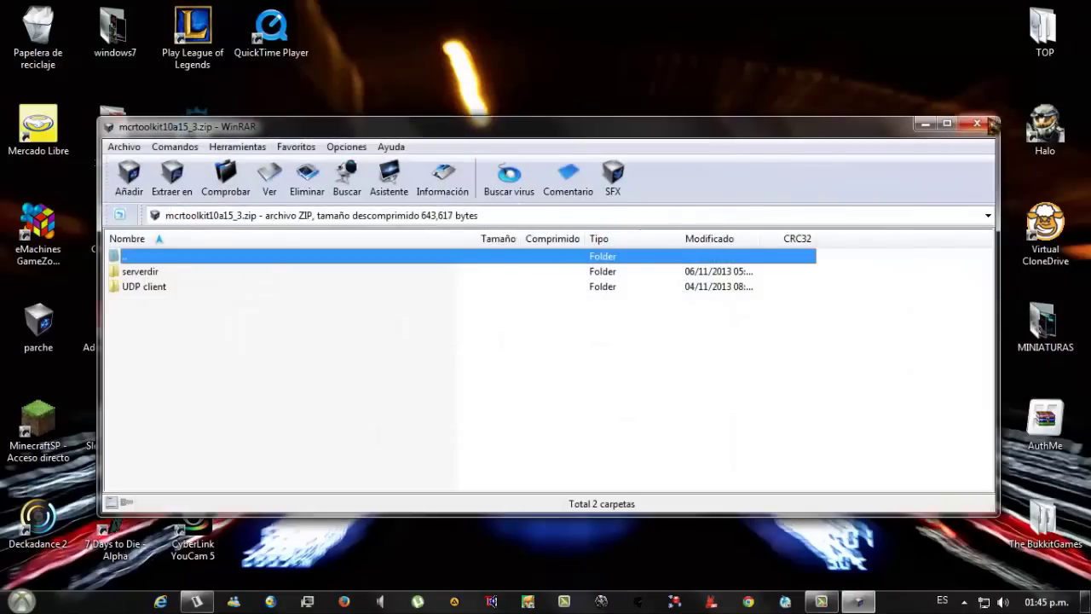
click(984, 119)
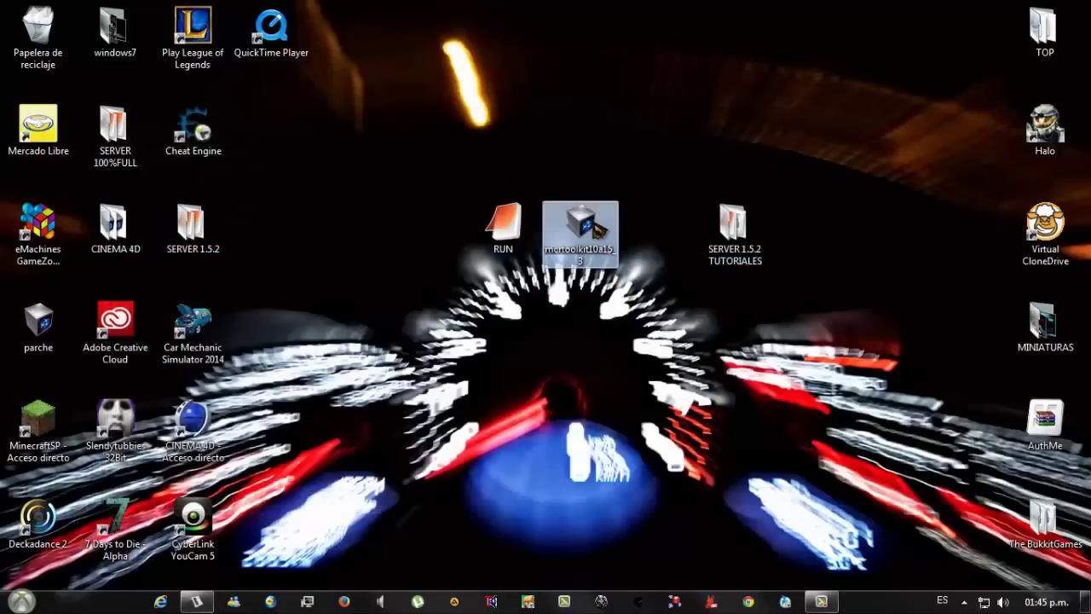
Open the mcrtoolkit10a15_3 archive and the SERVER 1.5.2 TUTORIALES folder side by side
double_click(603, 213)
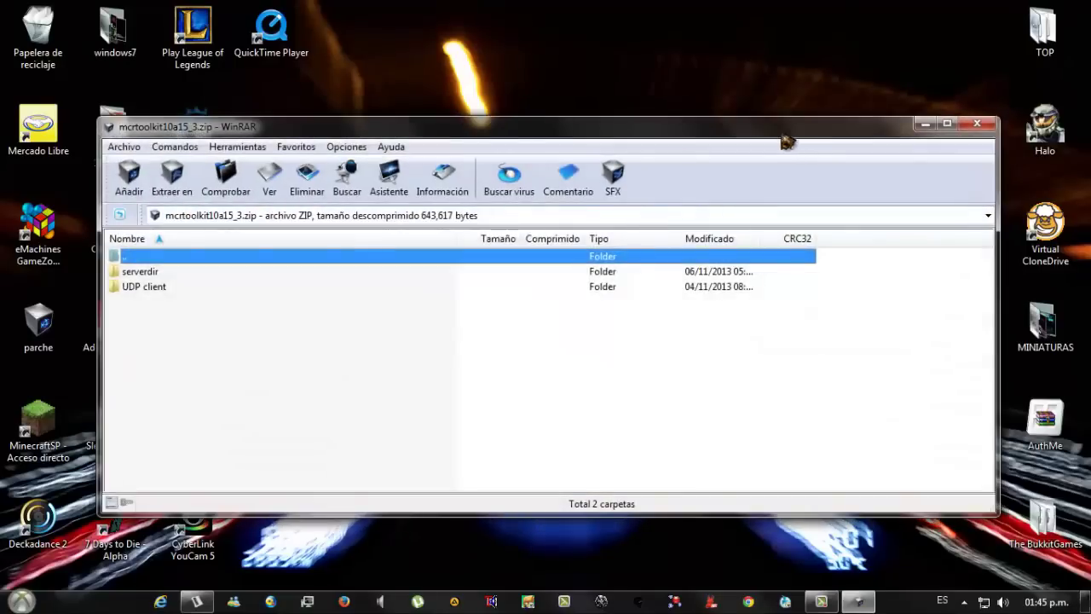
drag(791, 137, 535, 168)
drag(760, 254, 843, 143)
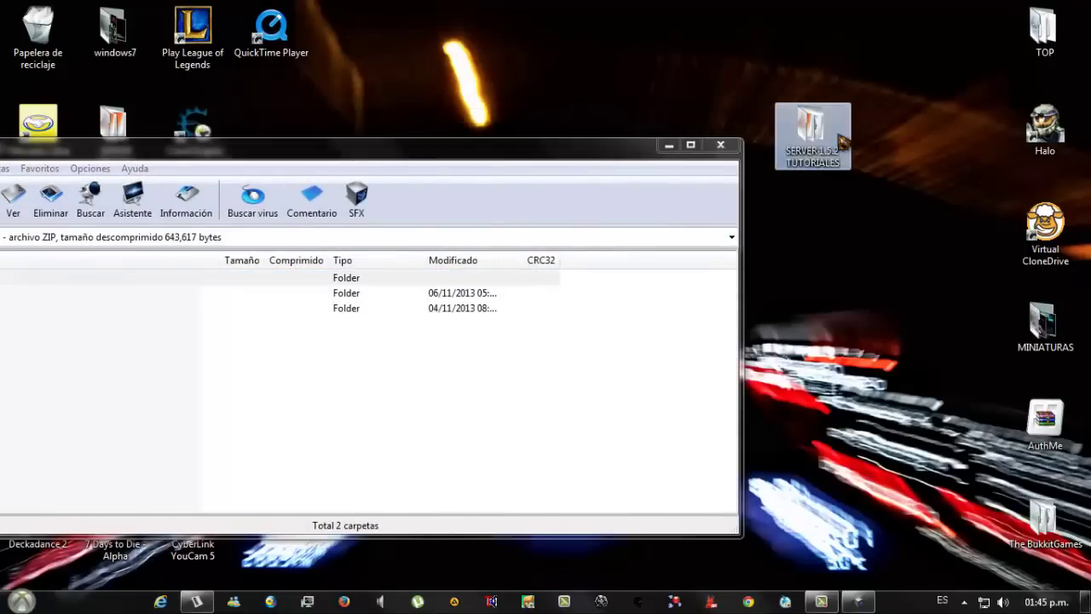
double_click(842, 141)
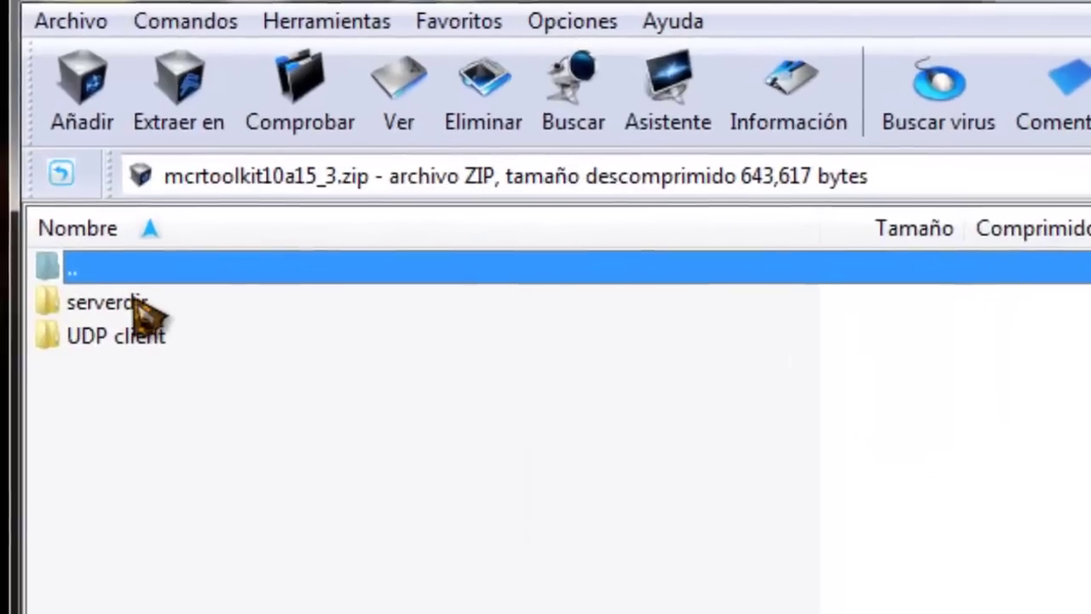
Copy toolkit, Minecraft_RKit.jar, rtoolkit.bat and rtoolkit.sh from the archive's serverdir folder into the SERVER 1.5.2 TUTORIALES folder
click(128, 297)
double_click(162, 293)
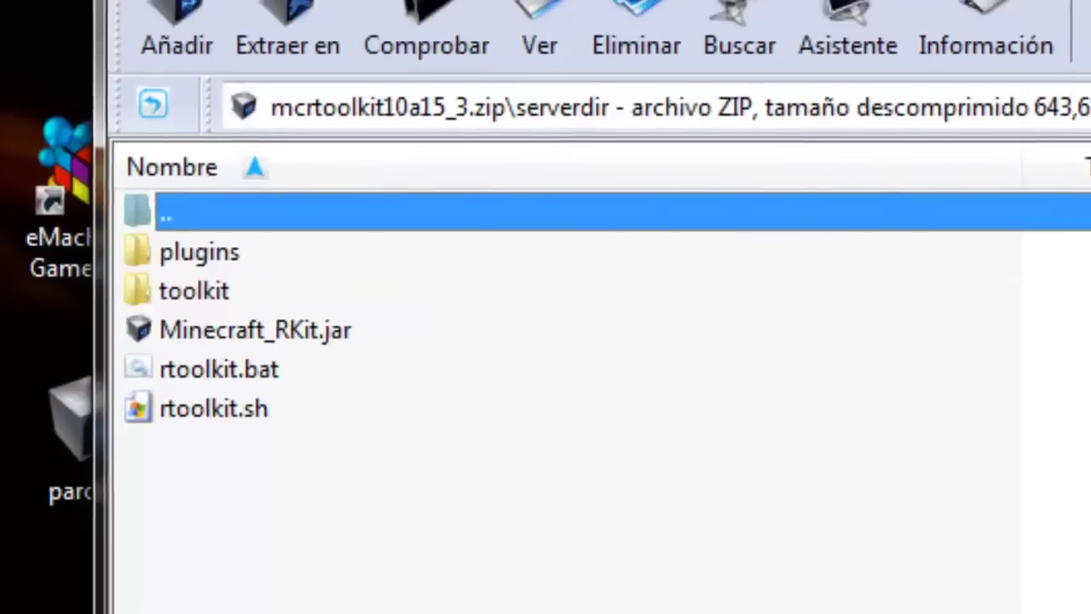
click(1080, 384)
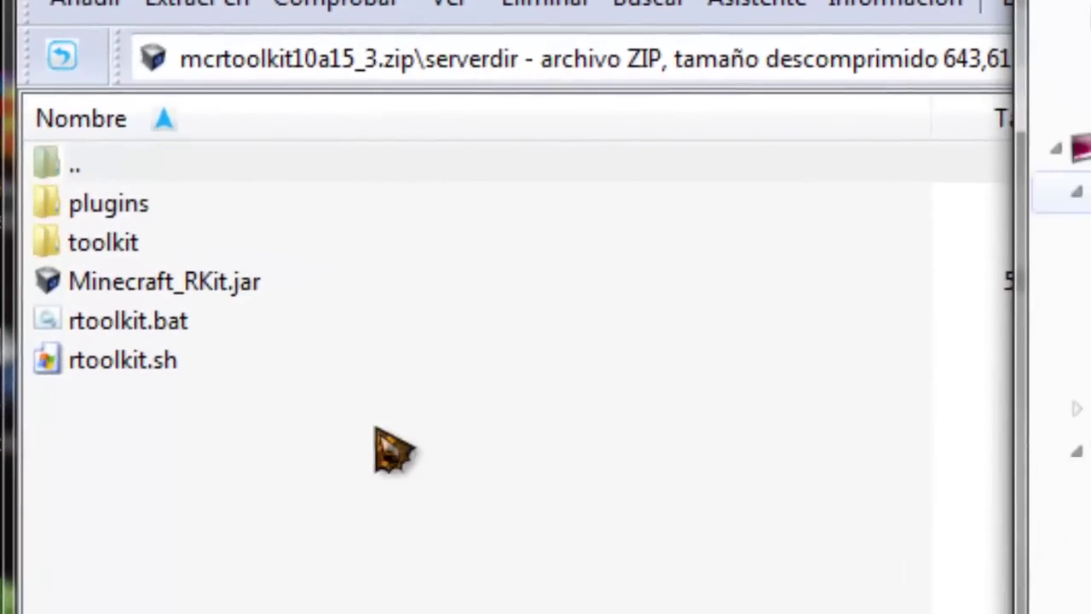
drag(173, 382, 94, 254)
click(1047, 4)
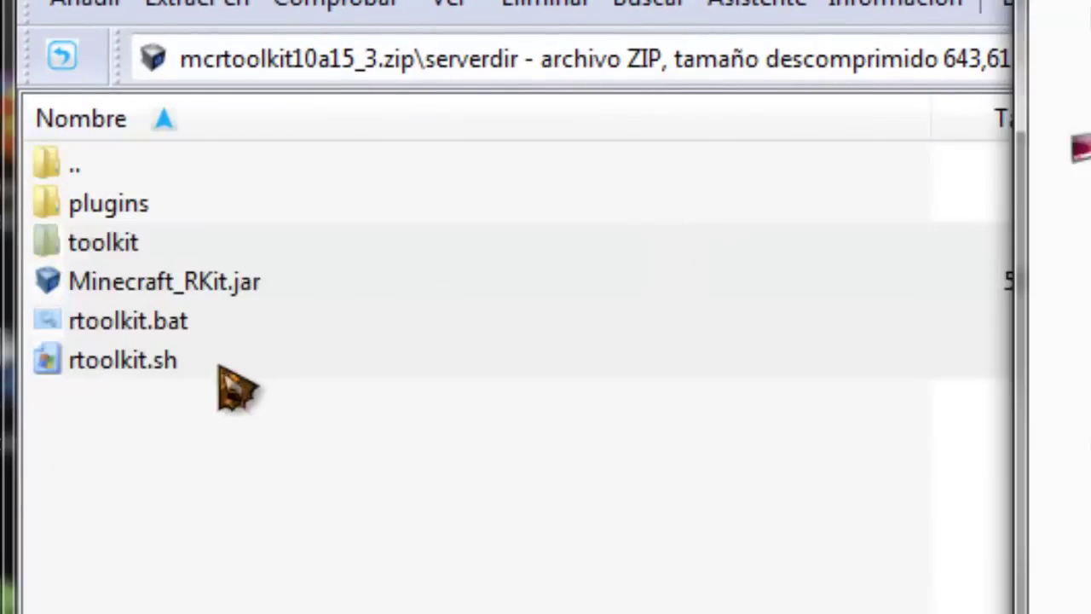
drag(149, 358, 103, 263)
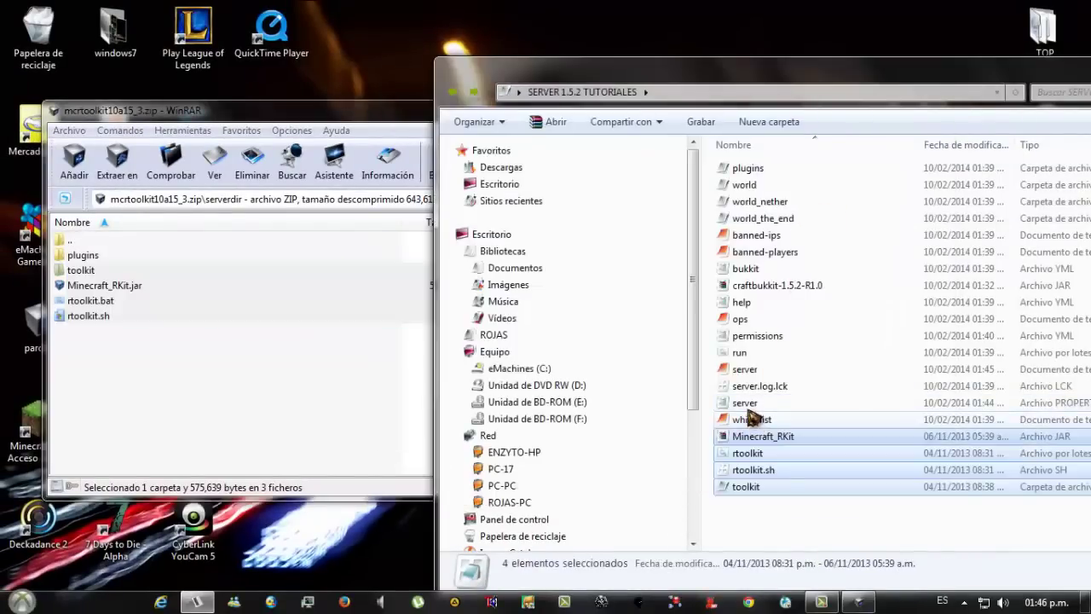
click(757, 509)
Copy MinecraftRKitPlugin.jar from the archive's plugins folder into the server's plugins folder, and close the archive
click(80, 257)
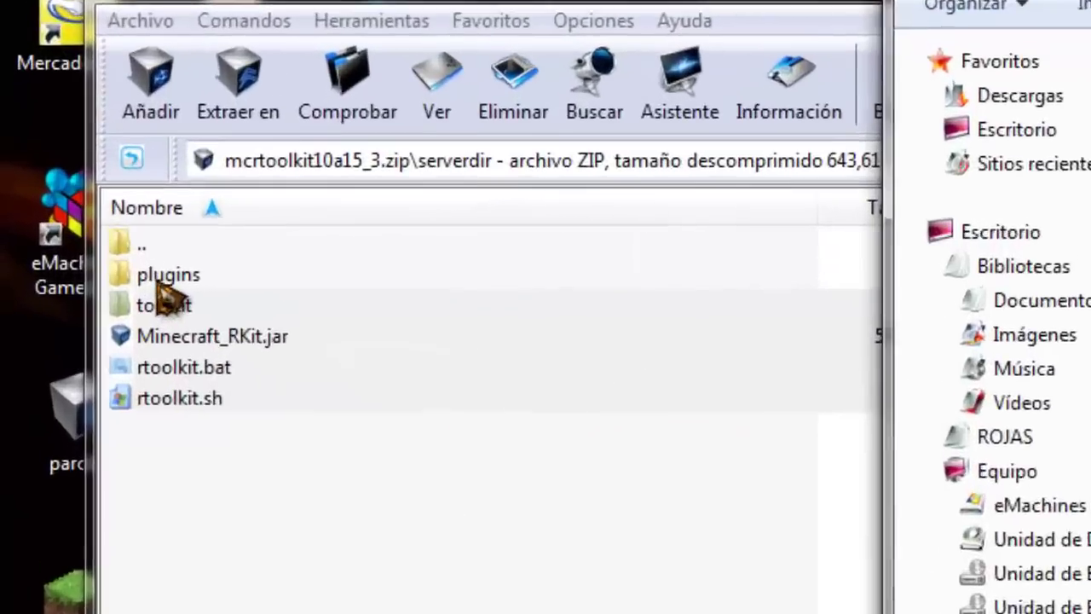
click(1062, 112)
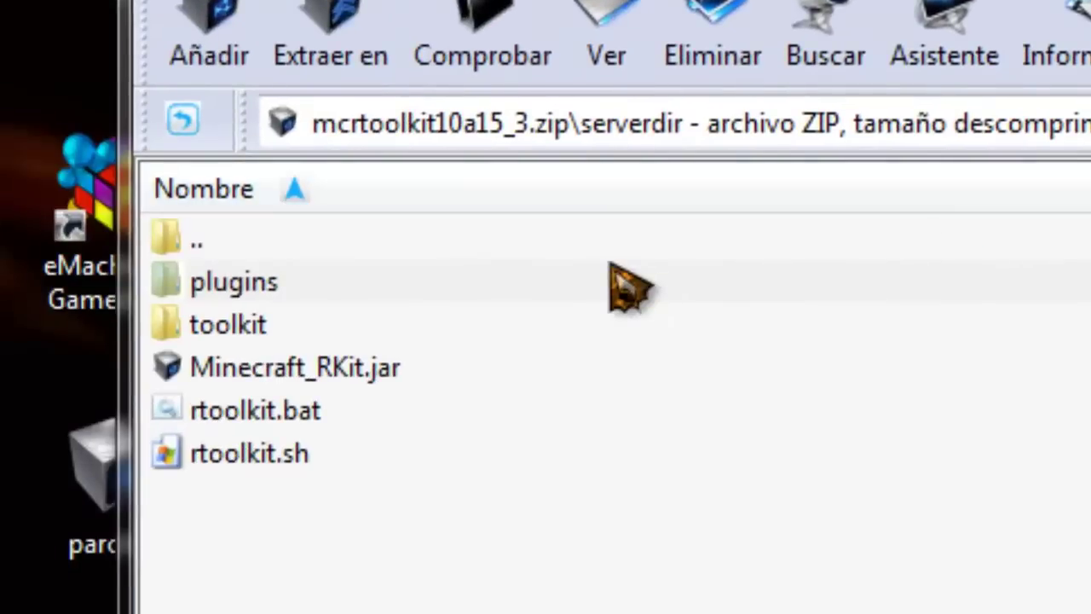
double_click(612, 268)
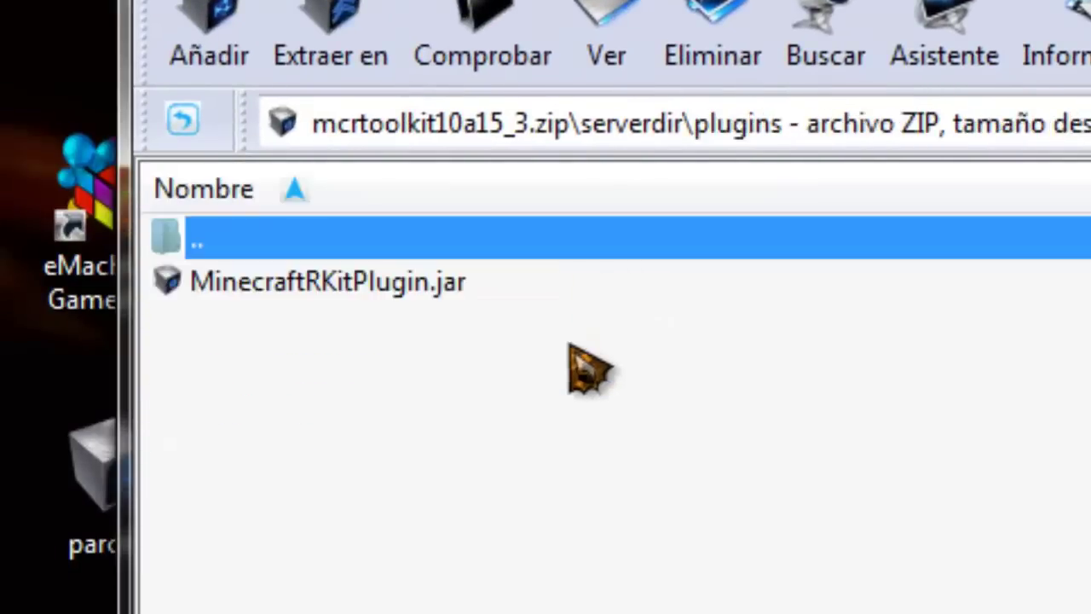
click(500, 289)
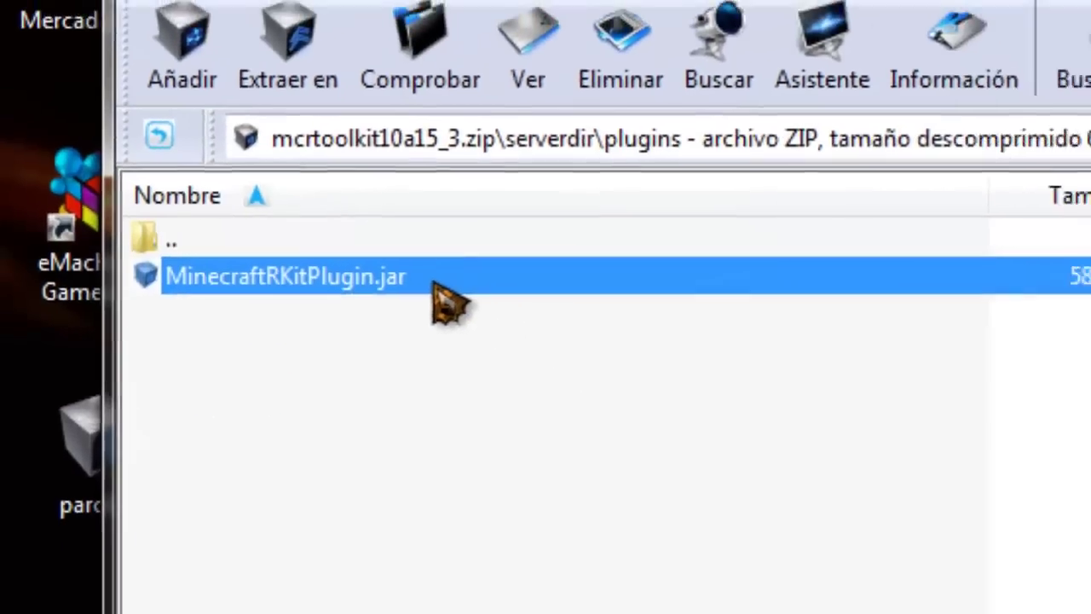
drag(433, 283, 1013, 304)
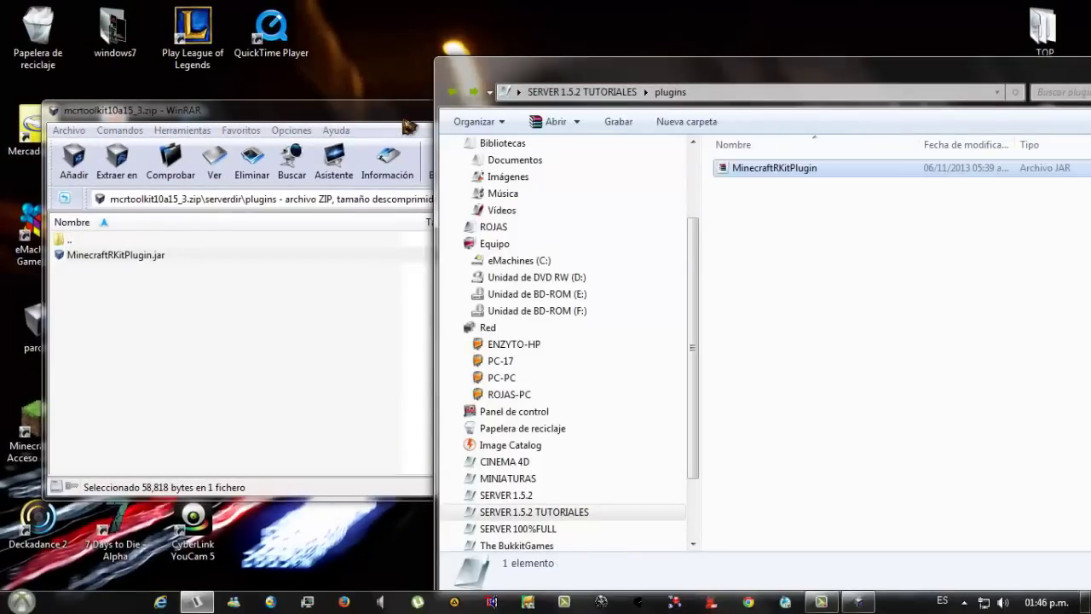
click(409, 126)
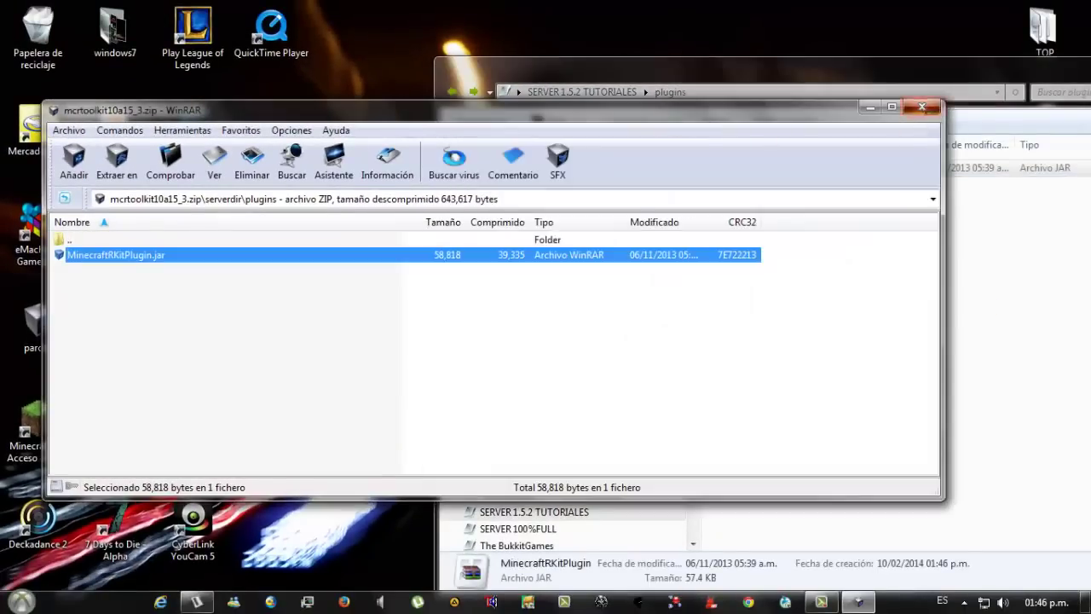
click(923, 107)
Return to the main server folder and rename the craftbukkit-1.5.2-R1.0 JAR file as craftbukkit
click(453, 93)
drag(547, 77, 361, 57)
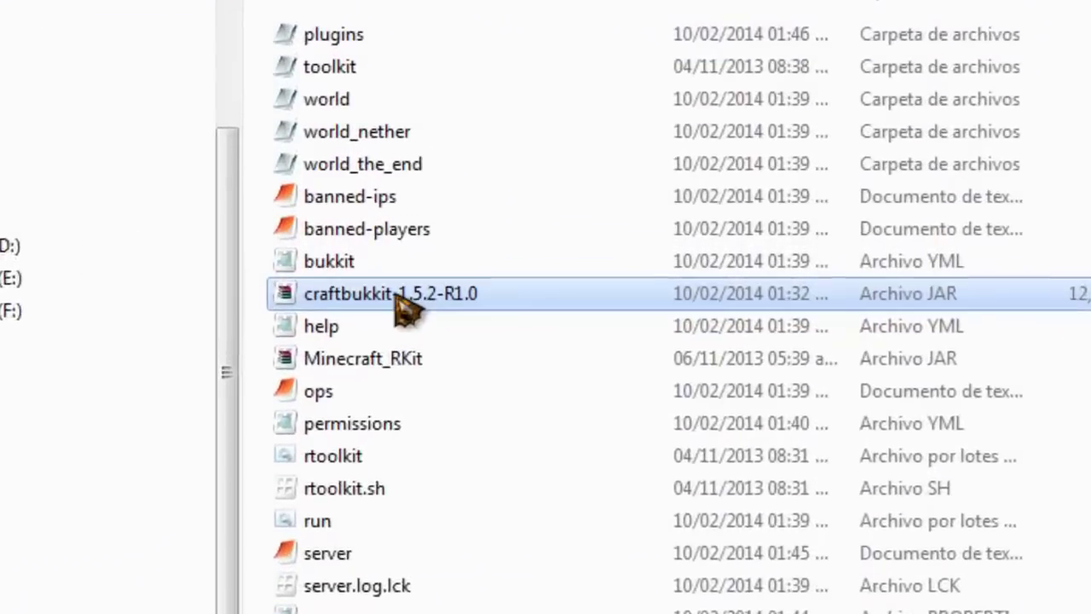
right_click(588, 284)
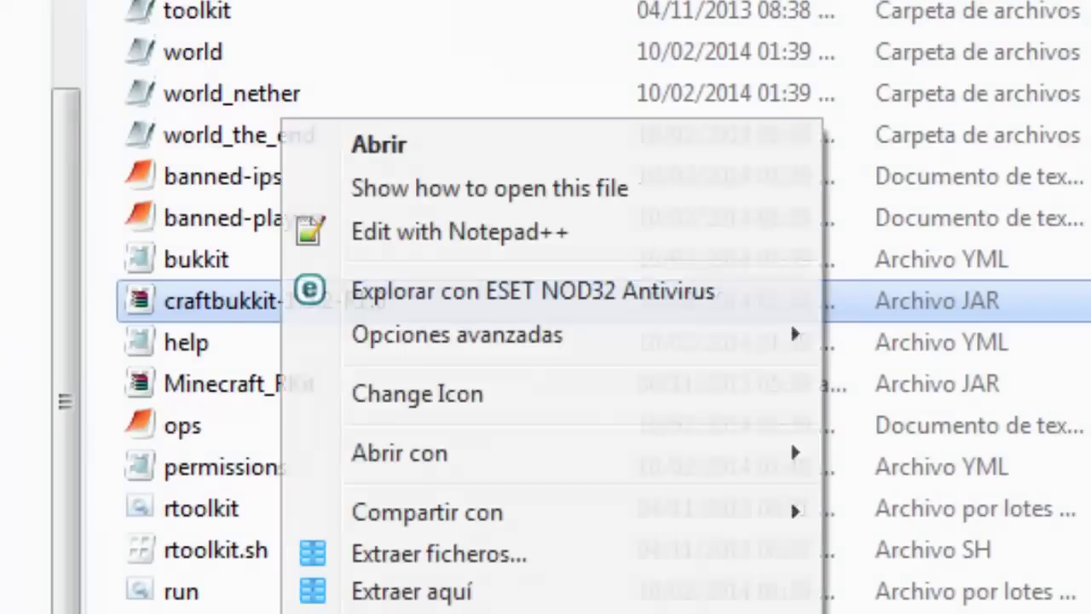
click(400, 612)
drag(401, 305, 286, 305)
key(Delete)
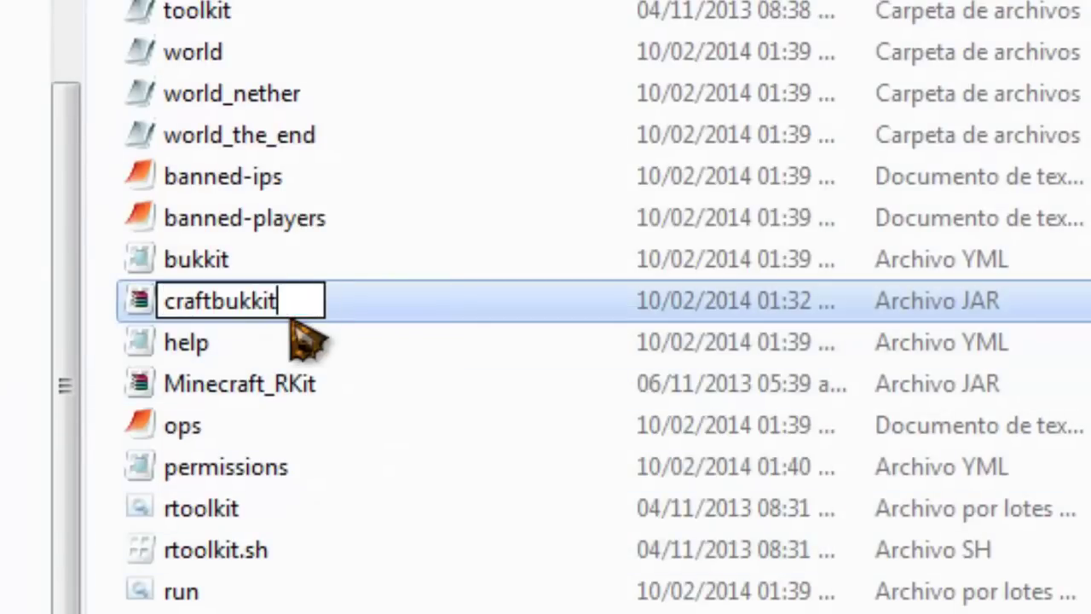
key(Return)
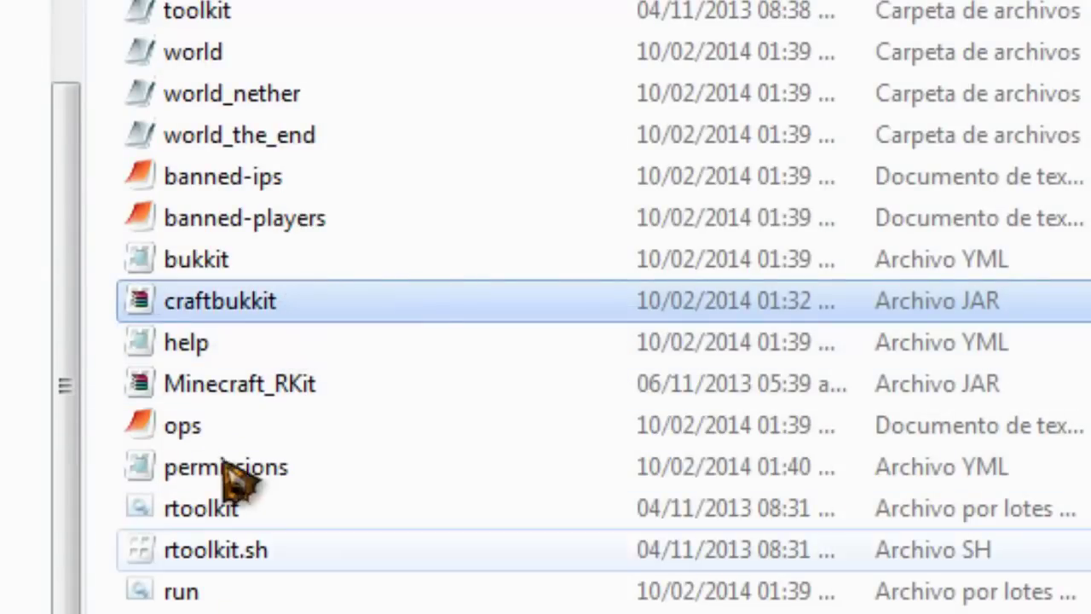
Delete the run batch file from the server folder
click(188, 596)
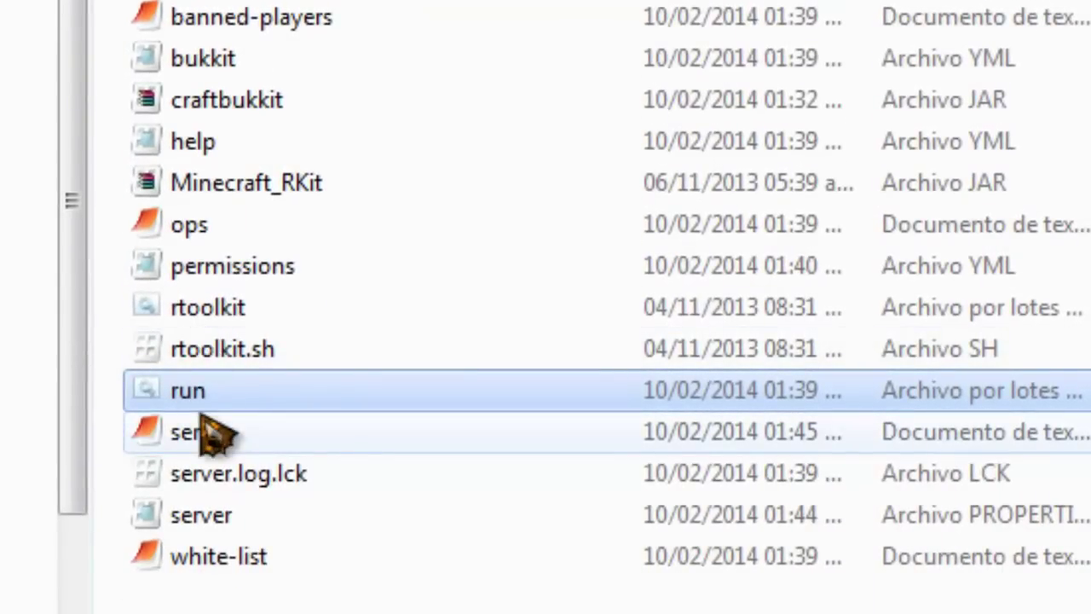
key(Delete)
key(Return)
Start the server with the rtoolkit batch file, minimize the server folder, and reposition the console while it loads
drag(214, 322, 239, 315)
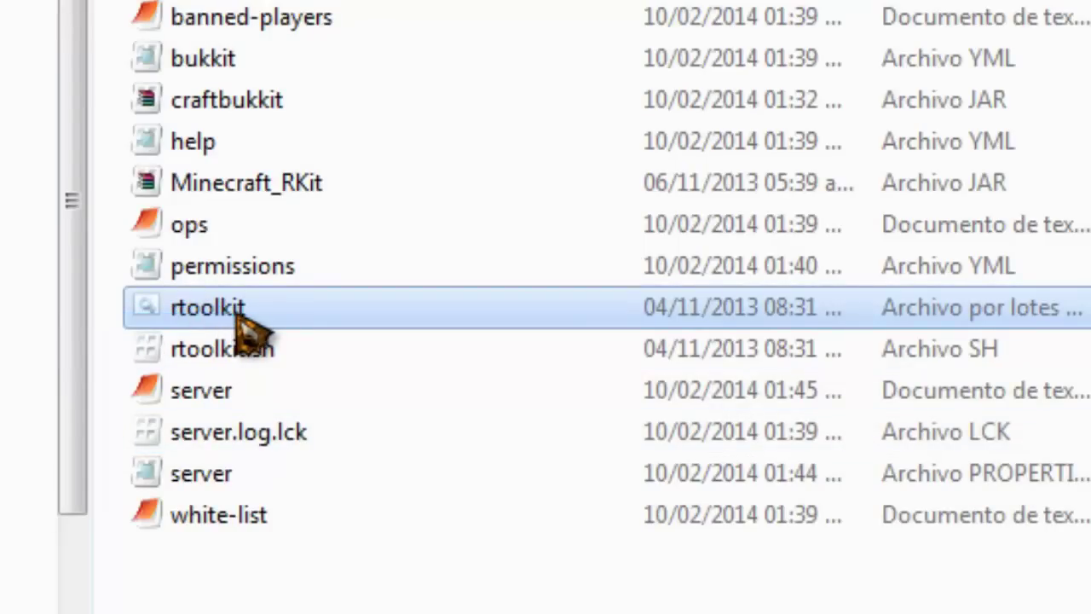
double_click(237, 314)
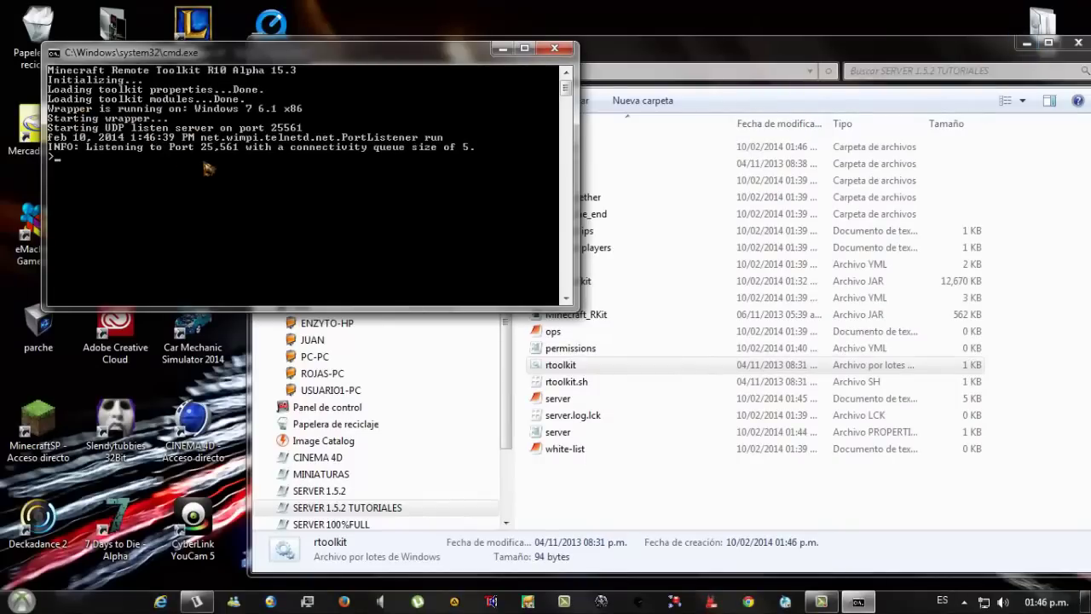
drag(906, 53, 818, 57)
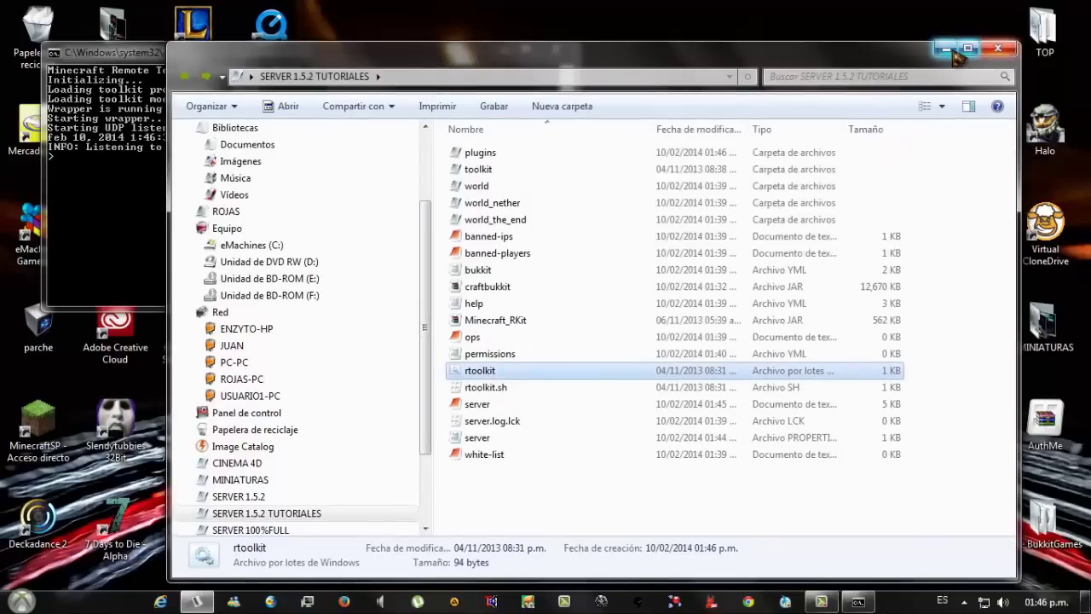
click(940, 48)
click(822, 602)
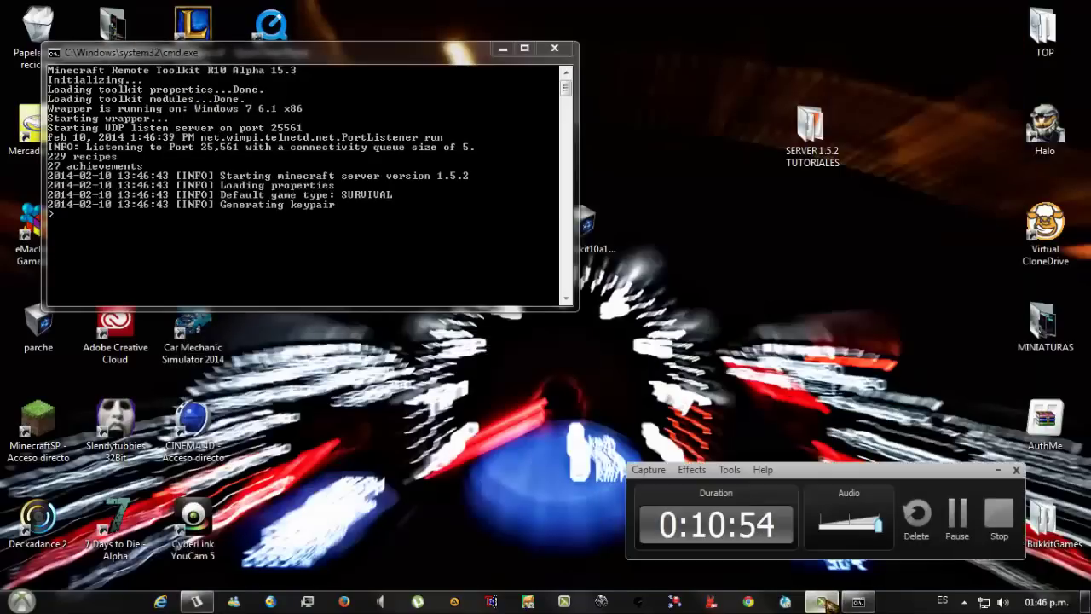
click(823, 601)
drag(372, 59, 547, 29)
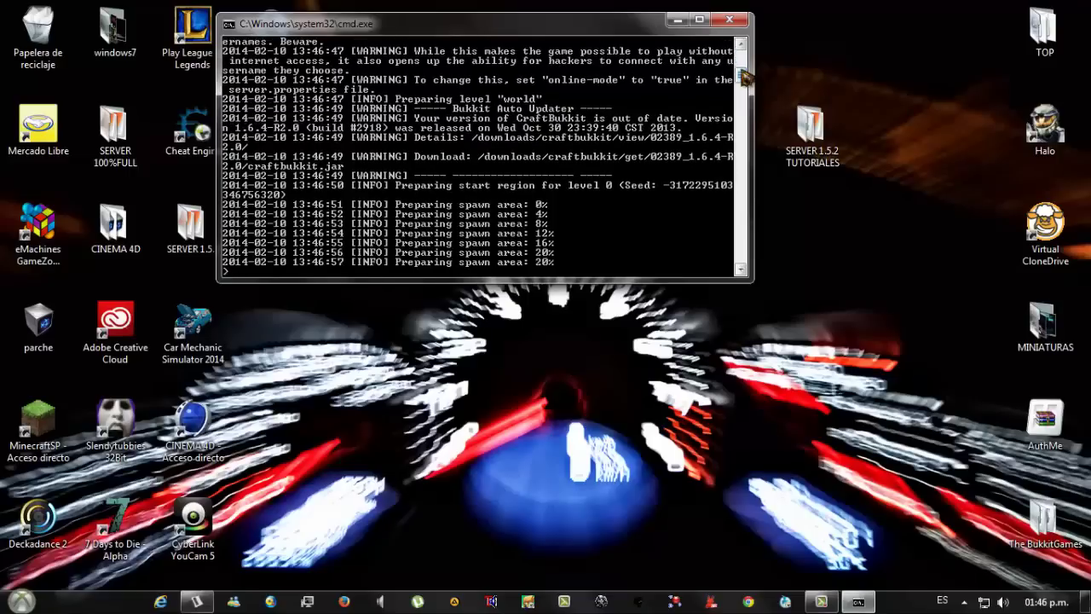
click(823, 602)
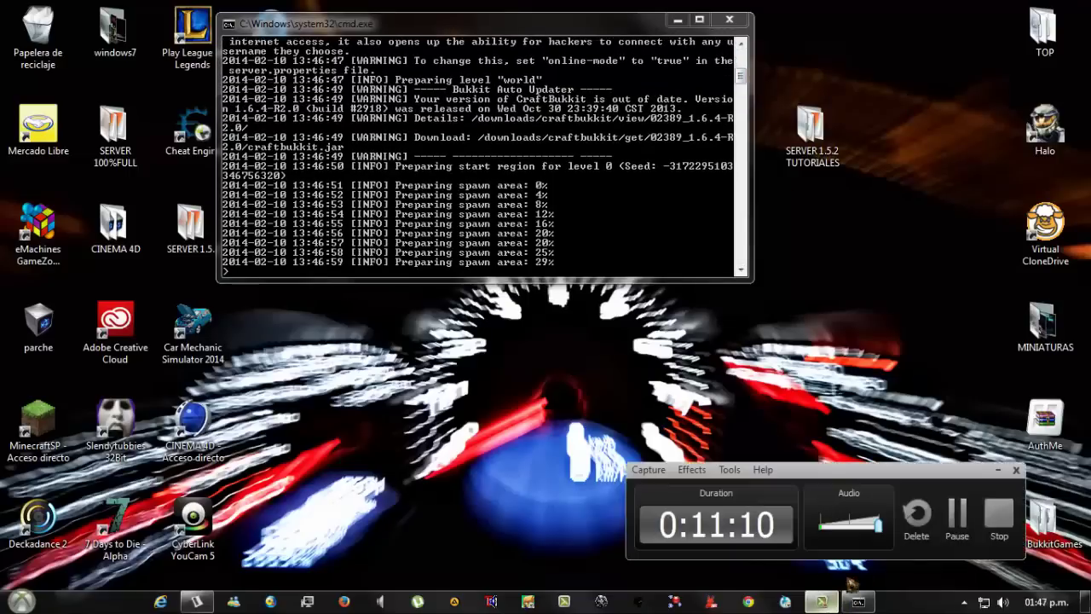
click(956, 514)
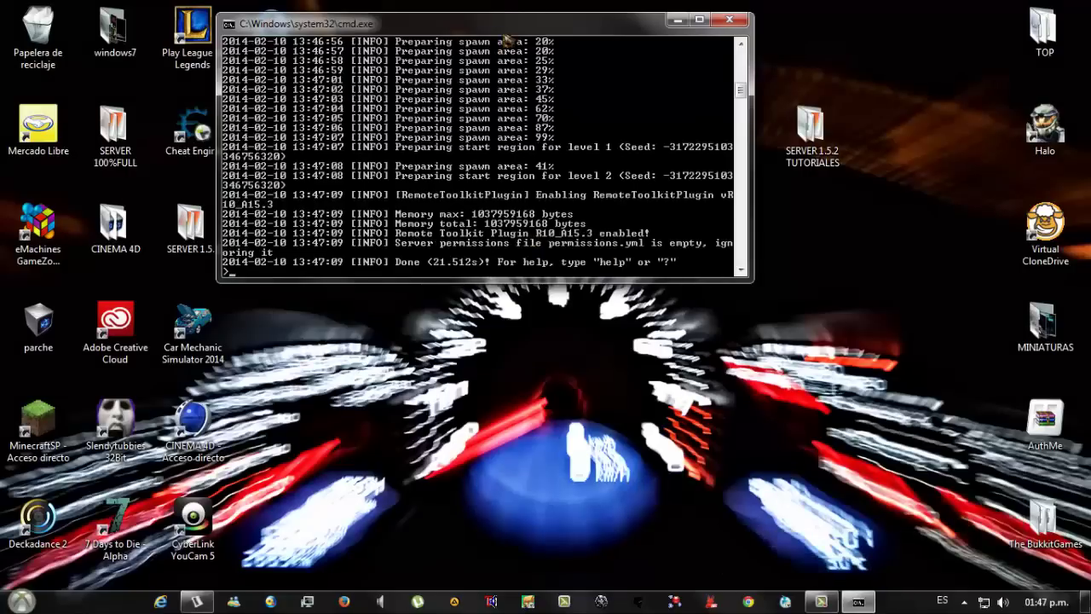
Run the reload command in the server console and look over its output
drag(509, 34, 494, 135)
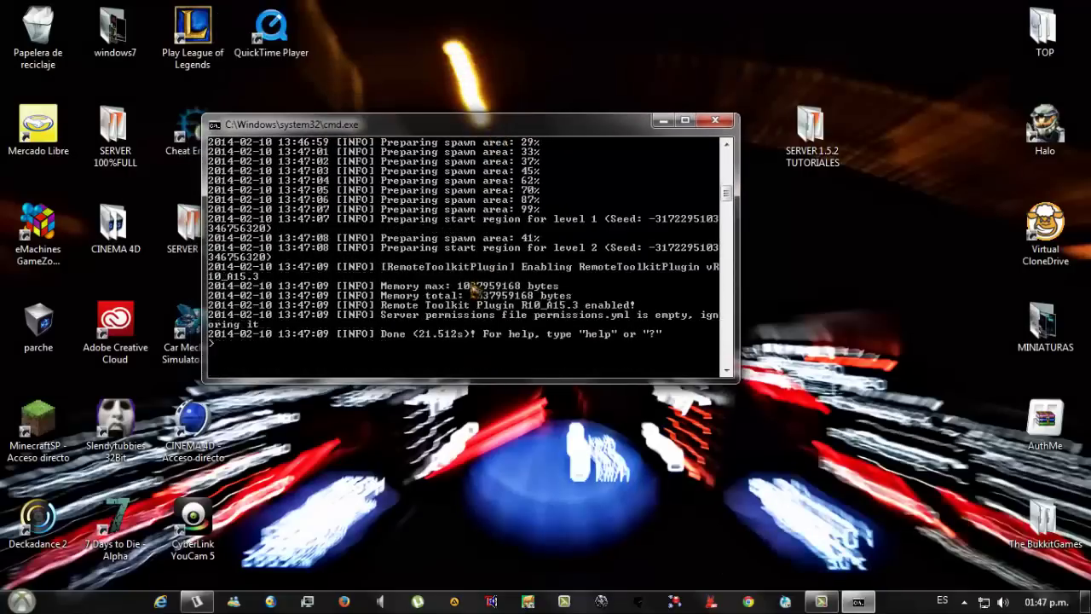
text(relod)
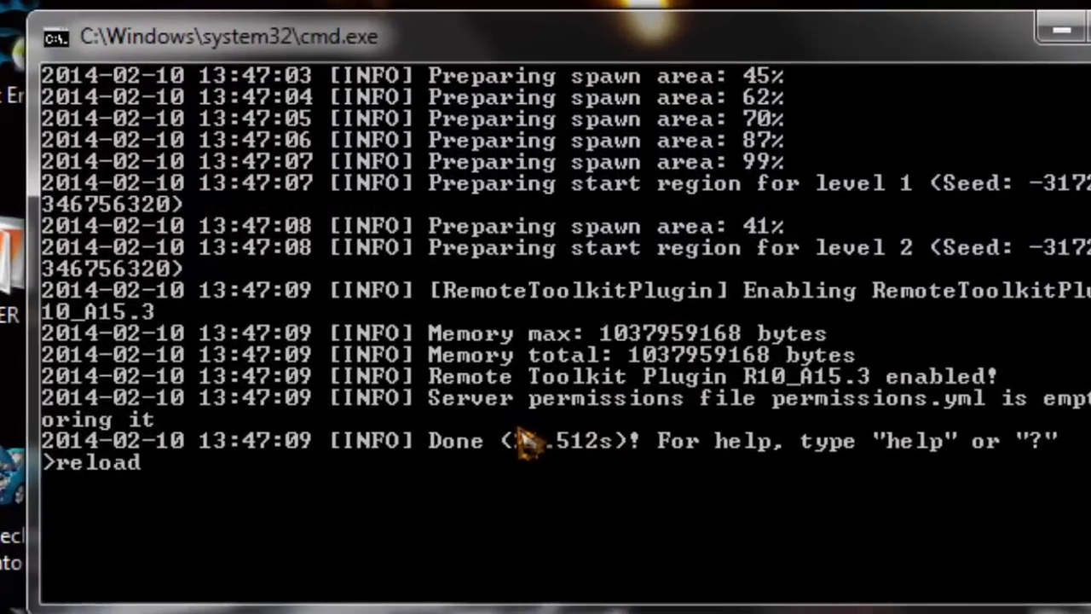
key(Return)
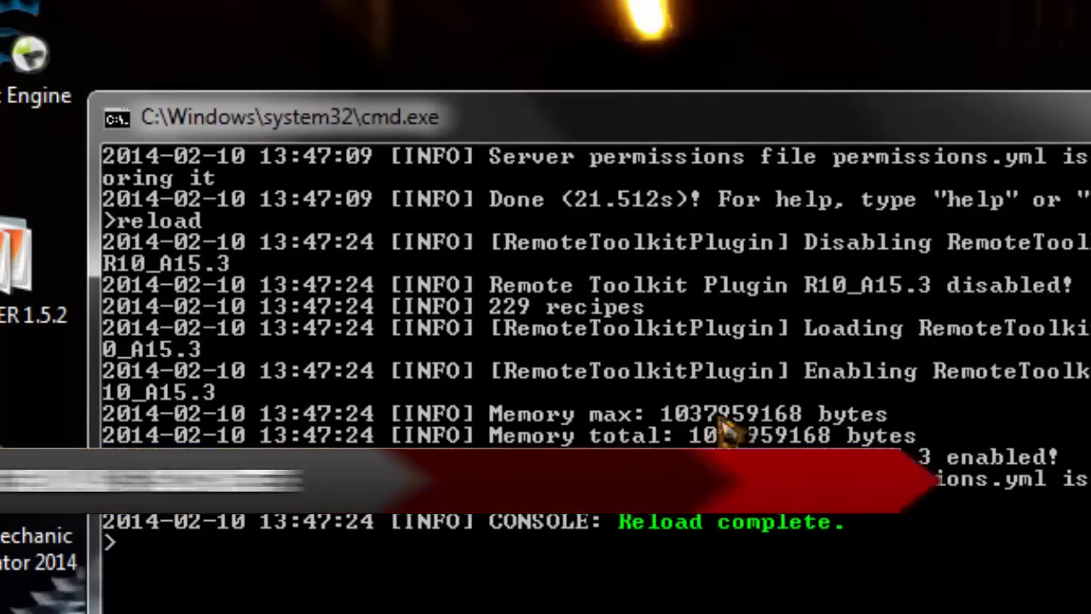
scroll(703, 341, up, 1)
drag(681, 120, 679, 116)
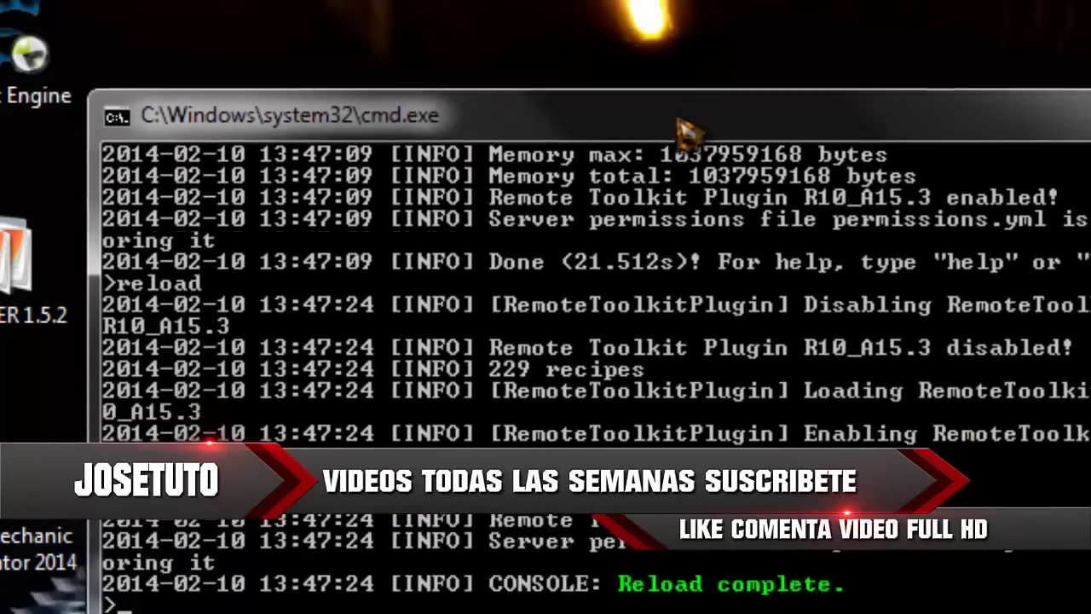
scroll(660, 473, up, 1)
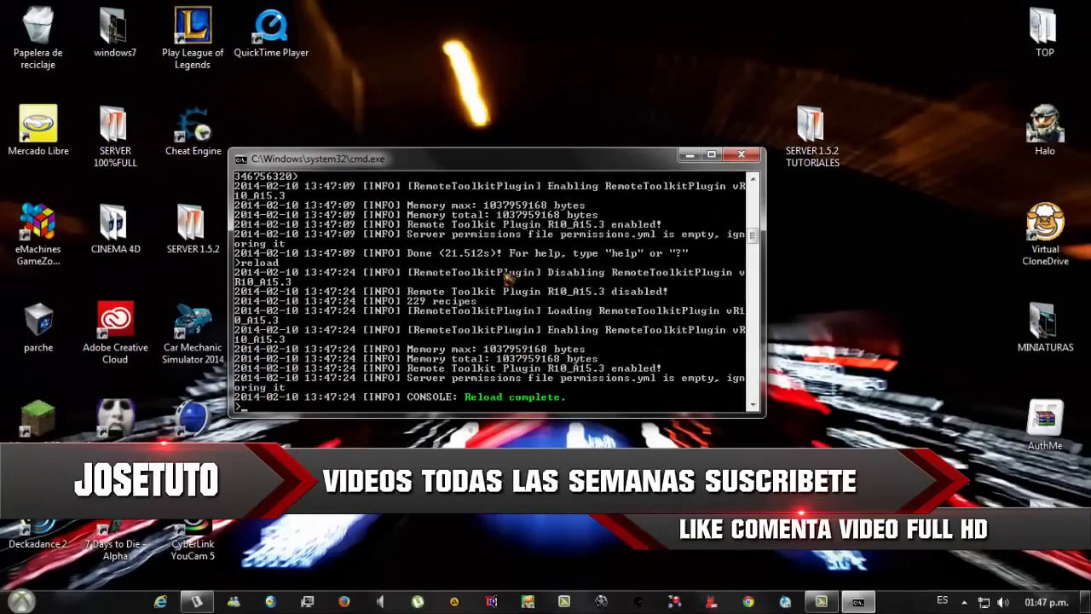
drag(468, 155, 457, 96)
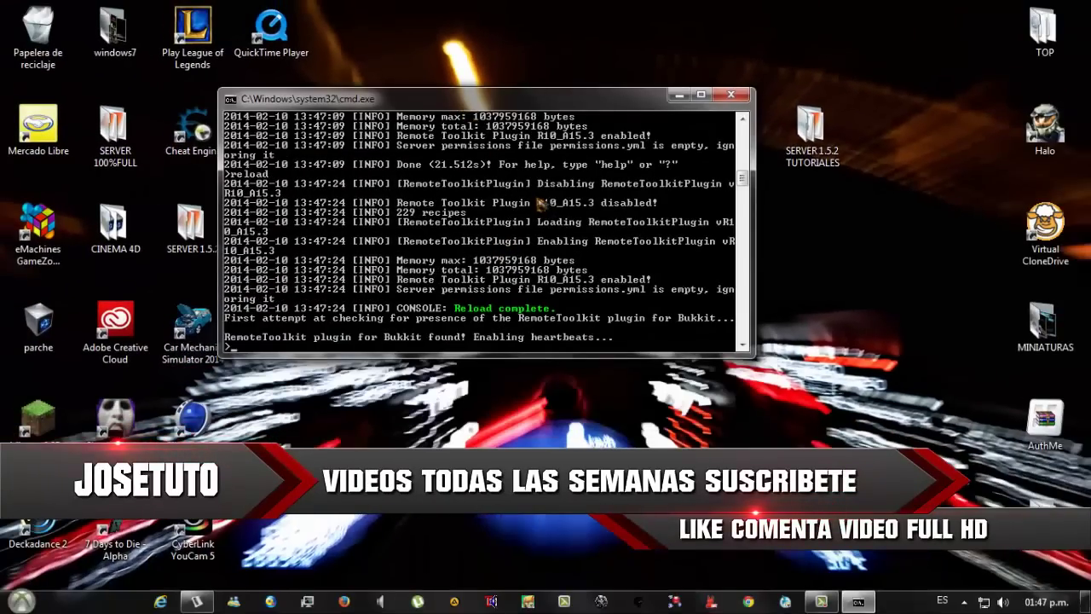